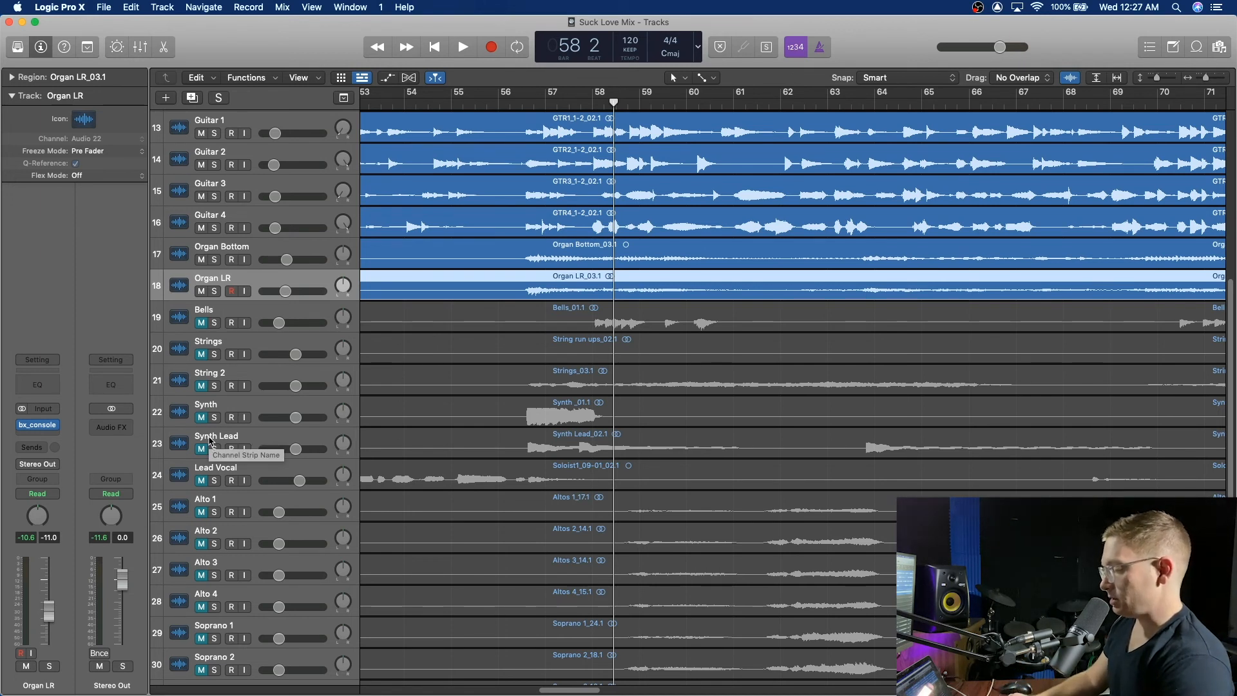
Unmute and solo the Bells track during playback, auditioning it from about bar 58
{"action": "key", "text": "space"}
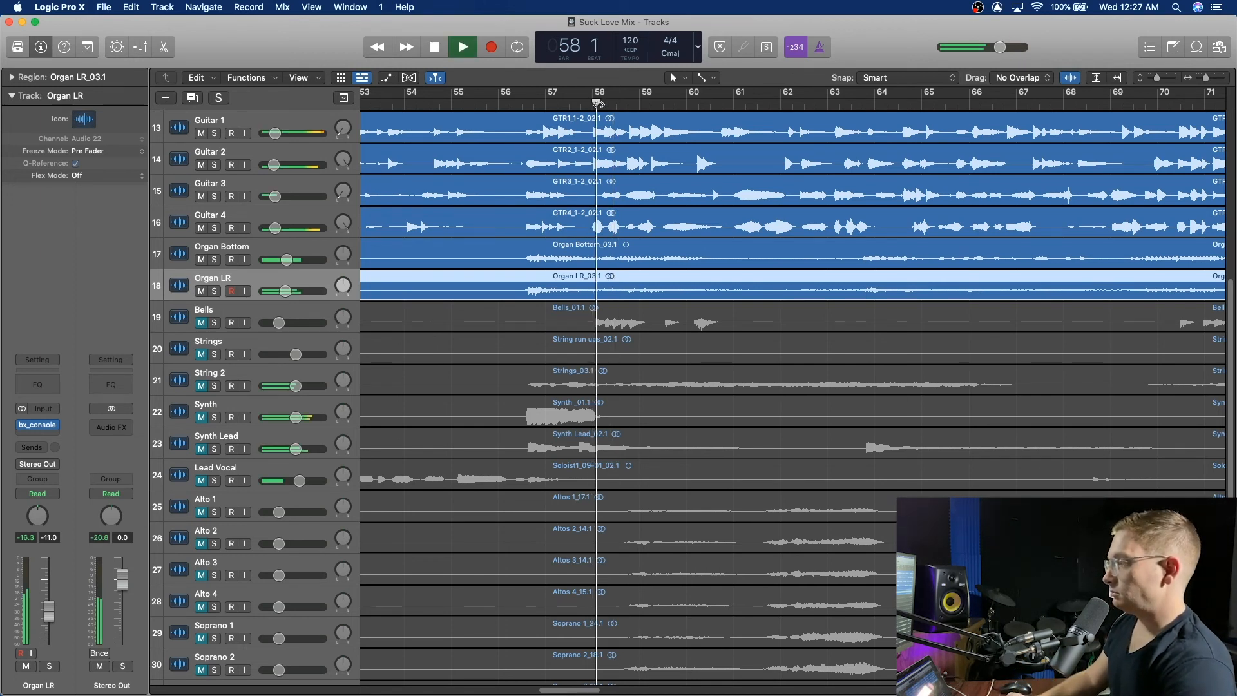
{"action": "left_click", "coordinate": [214, 323]}
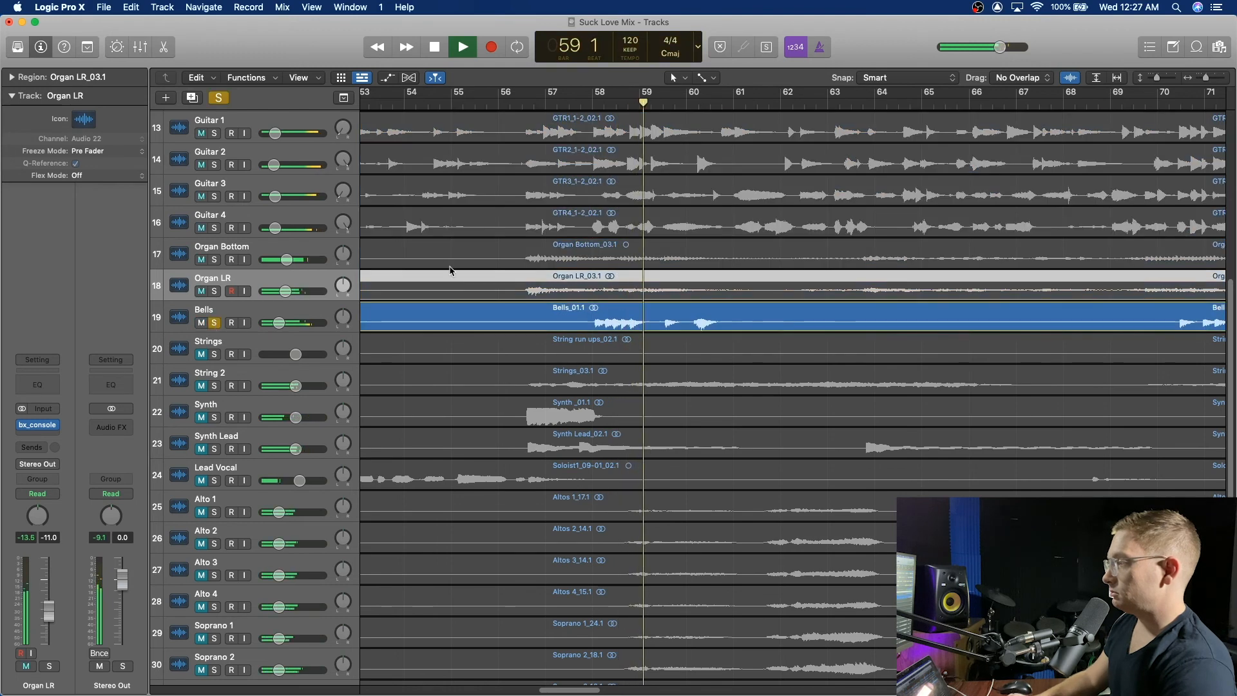
{"action": "left_click", "coordinate": [588, 106]}
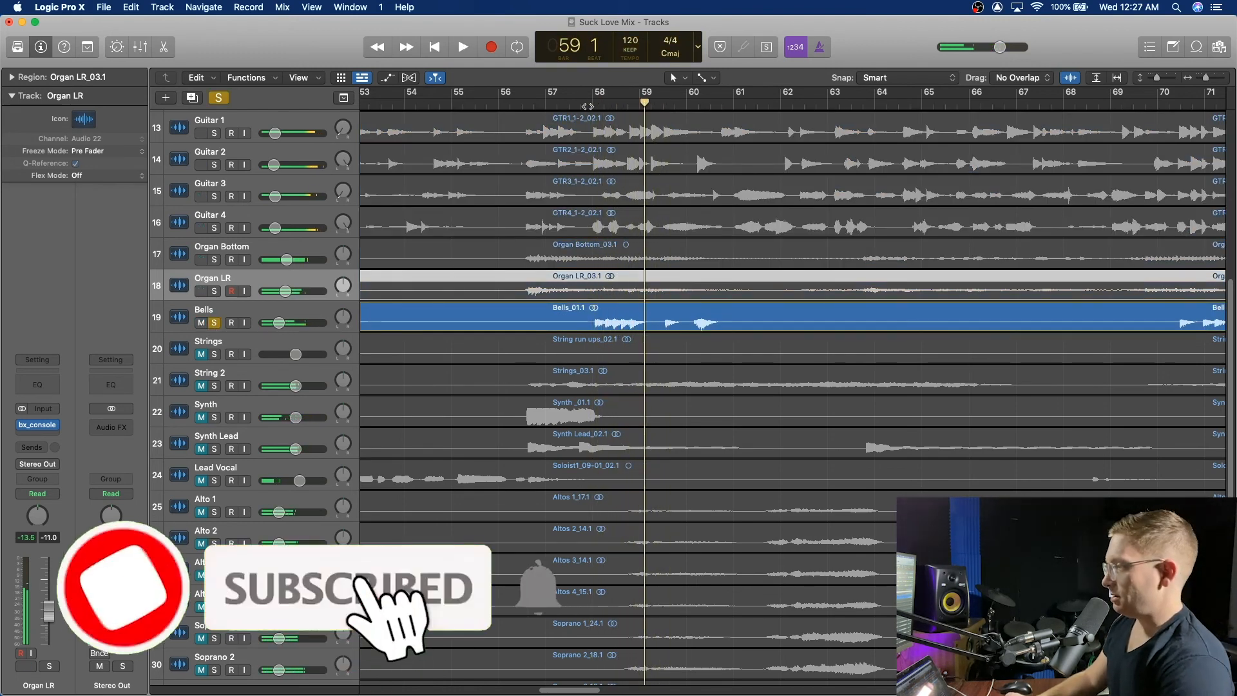
{"action": "key", "text": "space"}
Insert the Plugin Alliance bx_console SSL 4000 E on the Bells track and move its window clear of the Bells region
{"action": "left_click", "coordinate": [244, 315]}
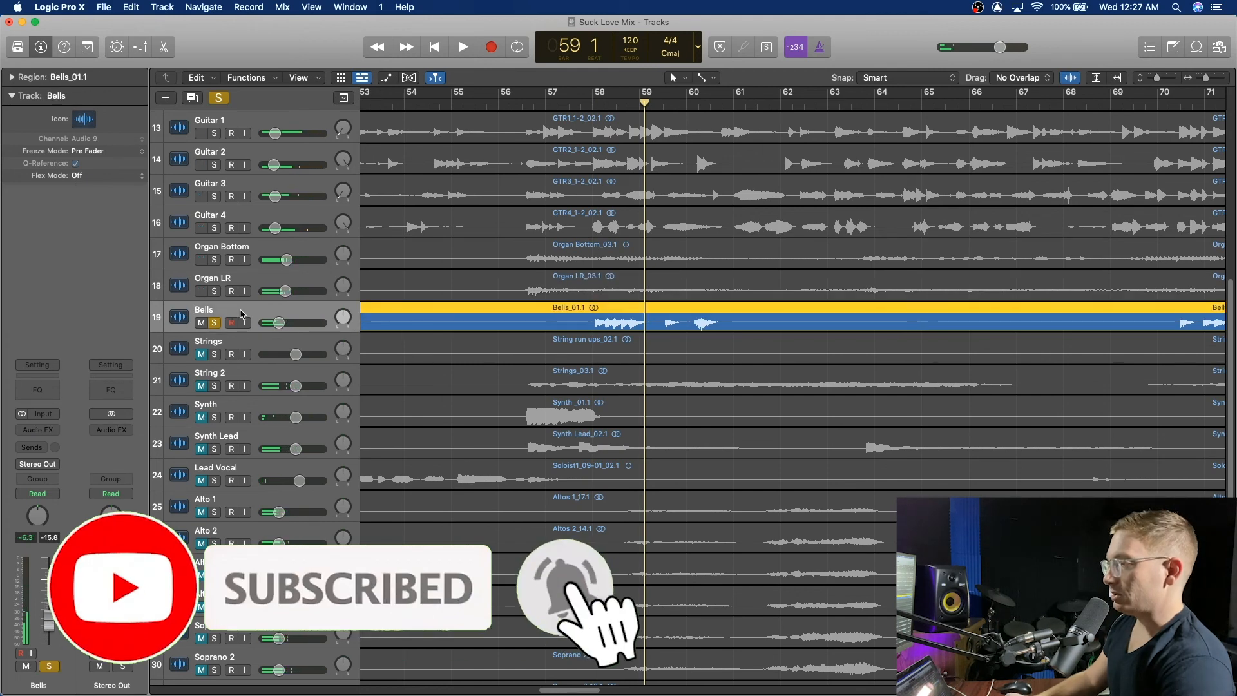
{"action": "left_click", "coordinate": [37, 428]}
{"action": "mouse_move", "coordinate": [129, 667]}
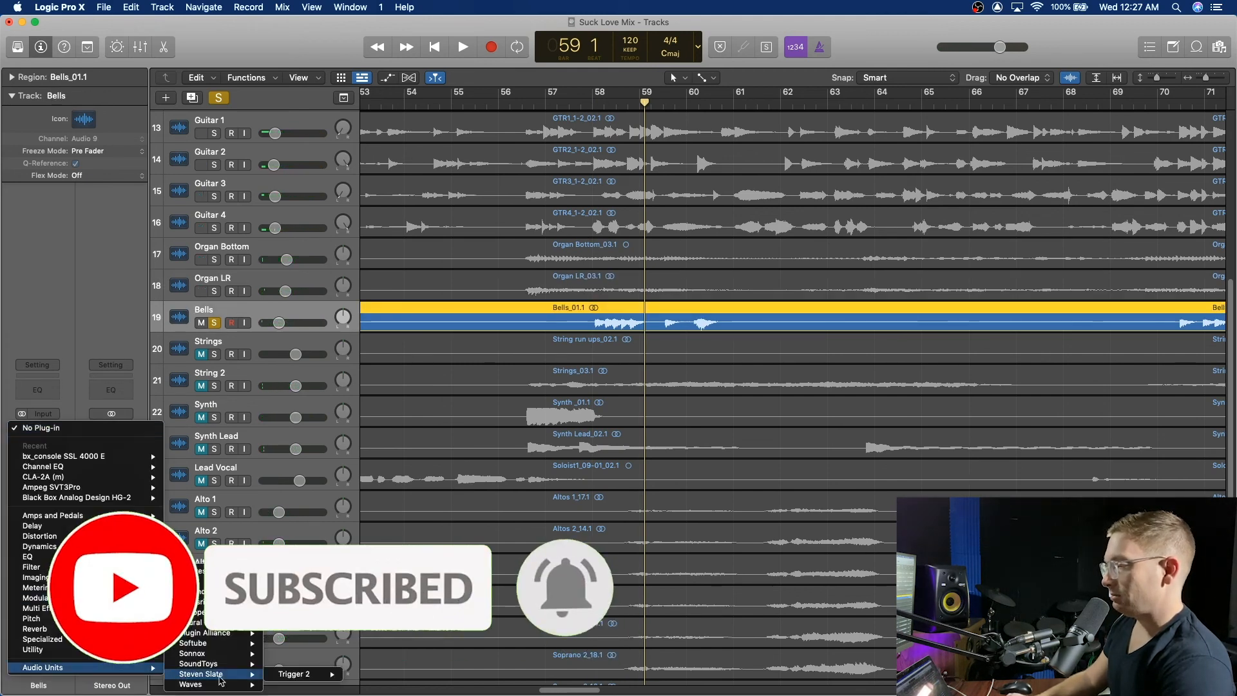
{"action": "mouse_move", "coordinate": [213, 633]}
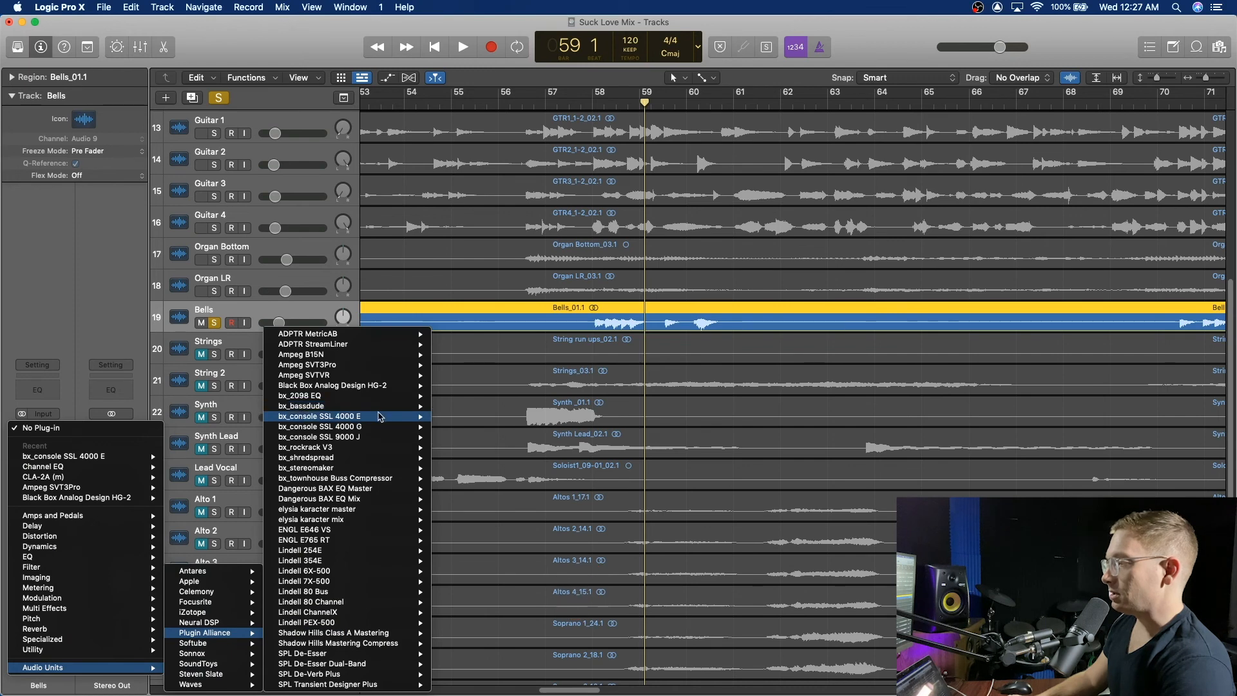
{"action": "left_click", "coordinate": [455, 417]}
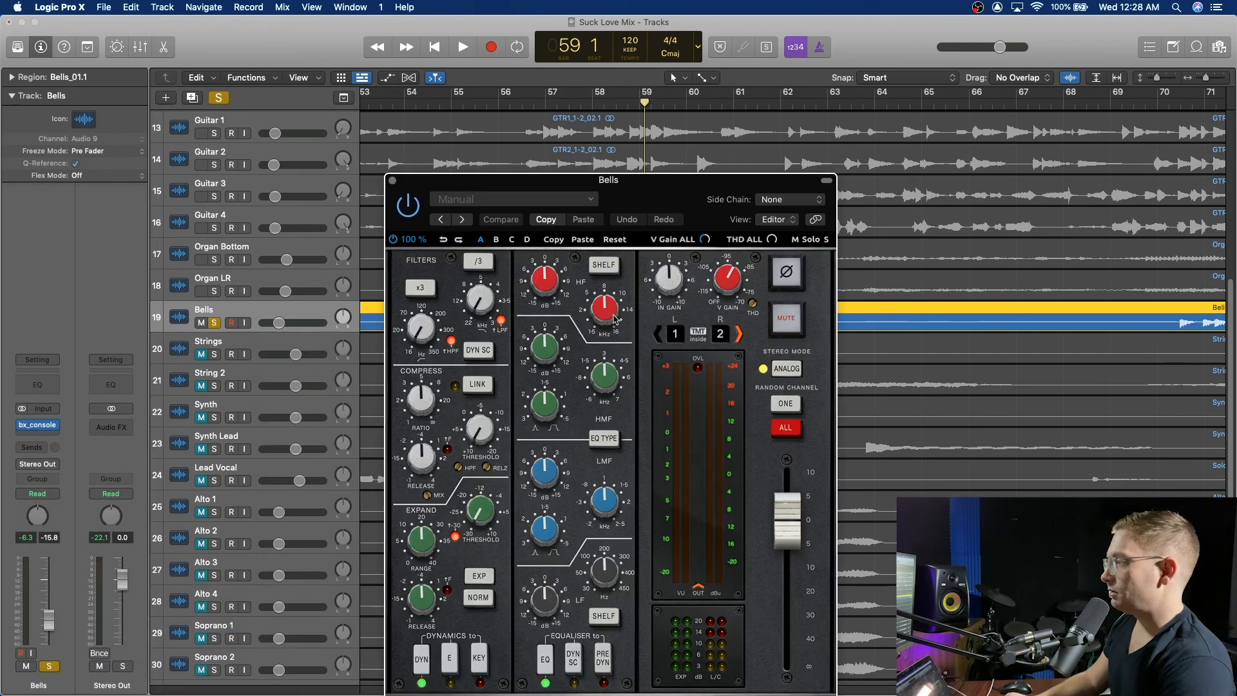
{"action": "left_click_drag", "start_coordinate": [664, 188], "coordinate": [345, 194]}
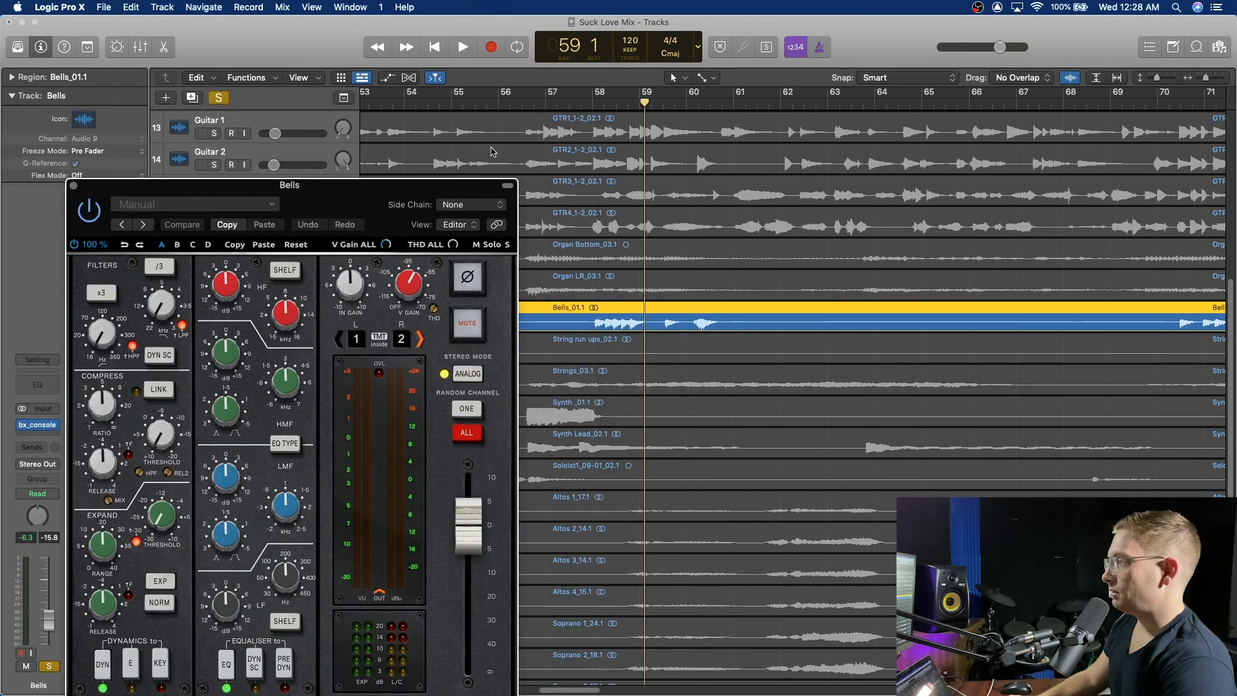
Audition the soloed Bells from bar 58 and set the console plug-in's V Gain to -82.8 dB
{"action": "left_click", "coordinate": [596, 107]}
{"action": "key", "text": "space"}
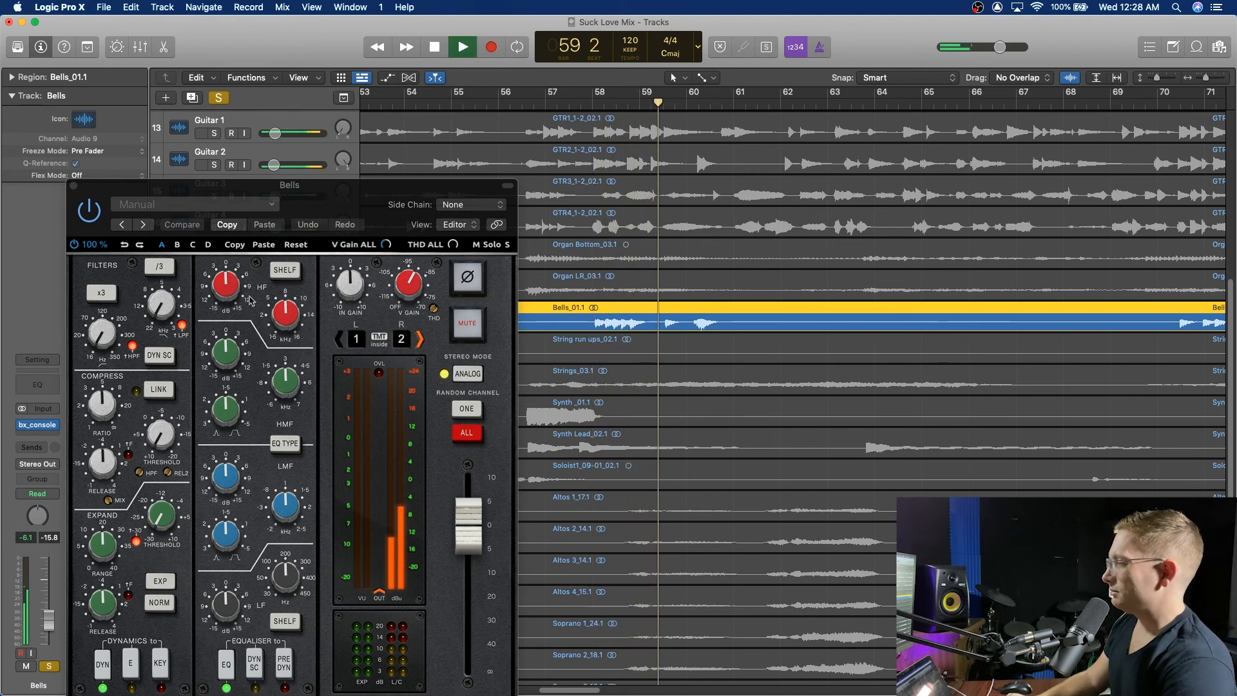
{"action": "key", "text": "space"}
{"action": "left_click", "coordinate": [422, 289]}
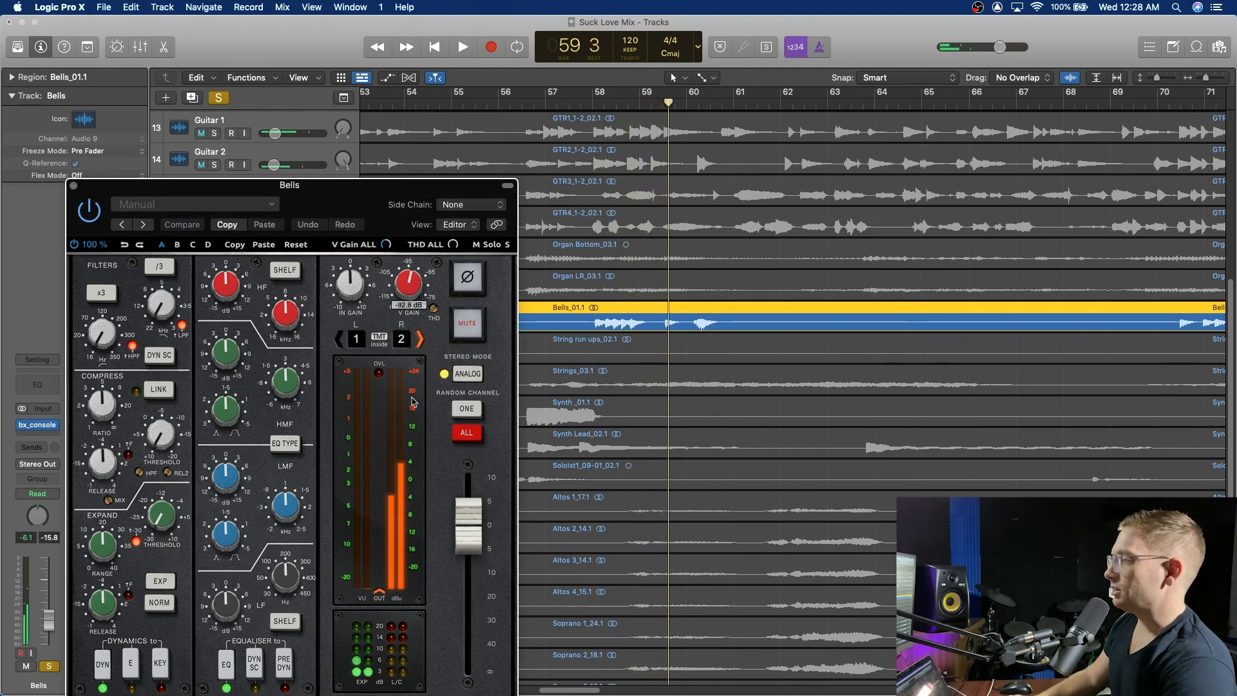
Cut the HF band of the Bells console EQ with its frequency at about 1.7 kHz, replaying from bar 58
{"action": "left_click", "coordinate": [596, 107]}
{"action": "key", "text": "space"}
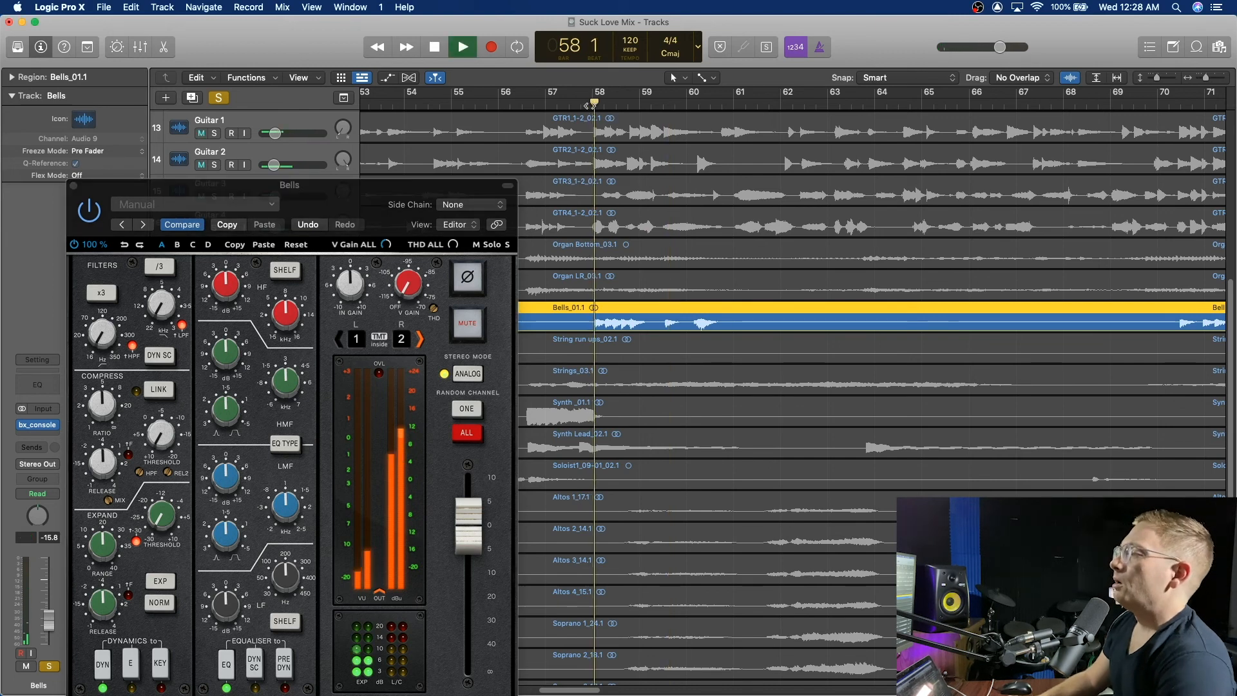
{"action": "left_click_drag", "start_coordinate": [230, 282], "coordinate": [294, 360]}
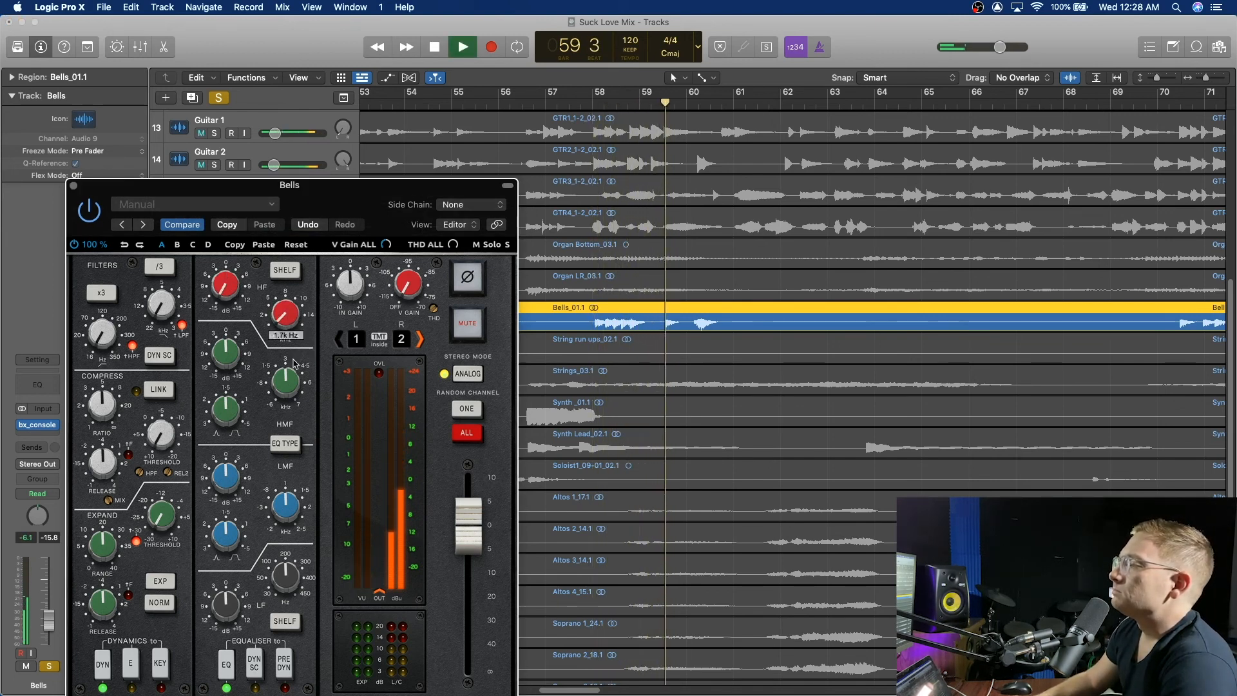
{"action": "left_click", "coordinate": [597, 107]}
{"action": "left_click_drag", "start_coordinate": [241, 292], "coordinate": [238, 301]}
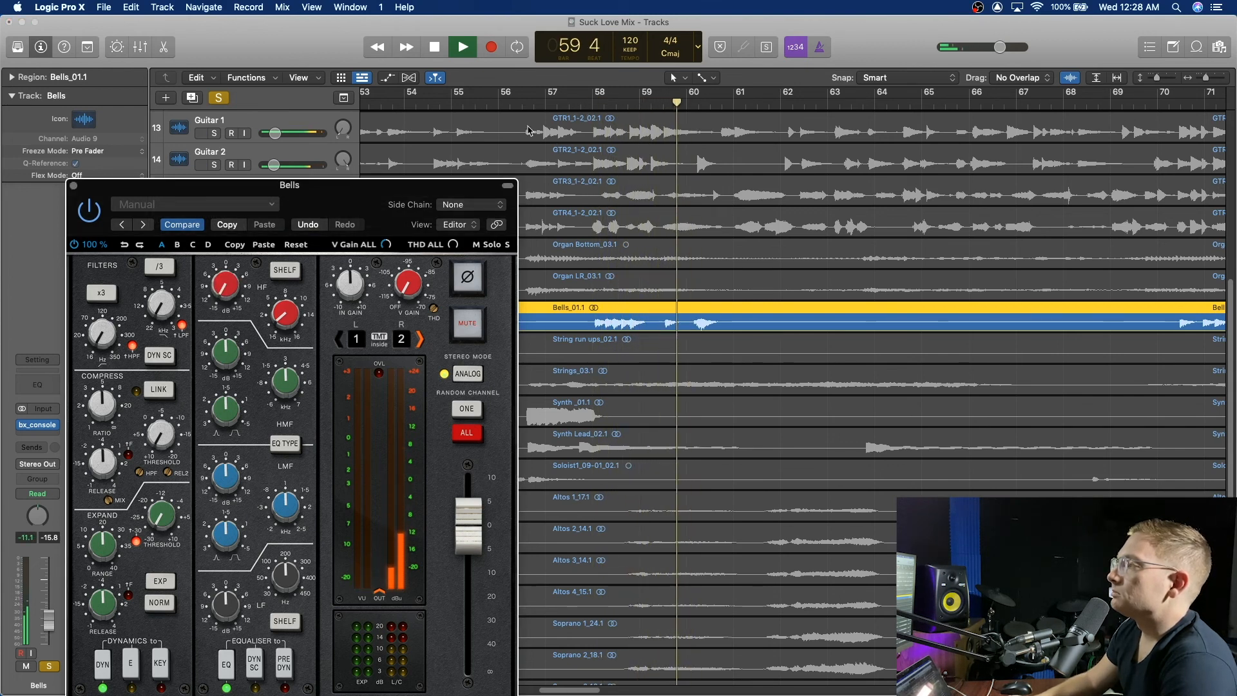
Lower the compressor threshold in the Bells console plug-in while replaying the part from about bar 58
{"action": "left_click", "coordinate": [585, 103]}
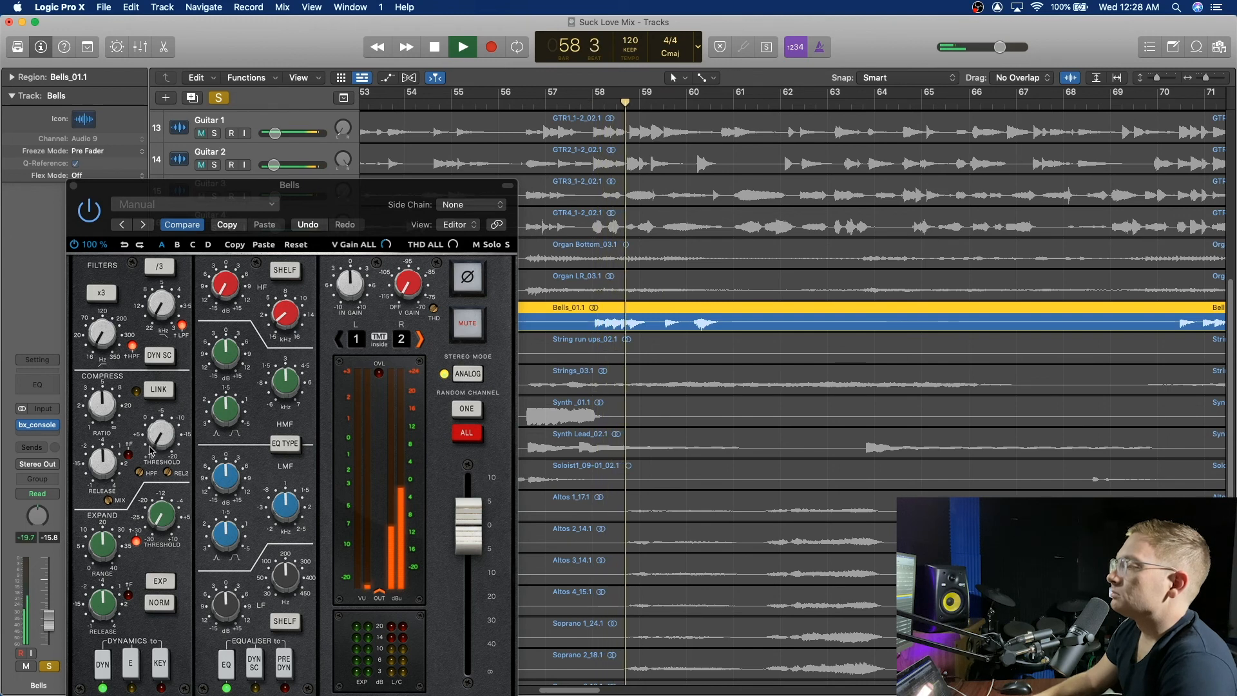
{"action": "left_click_drag", "start_coordinate": [163, 436], "coordinate": [191, 386]}
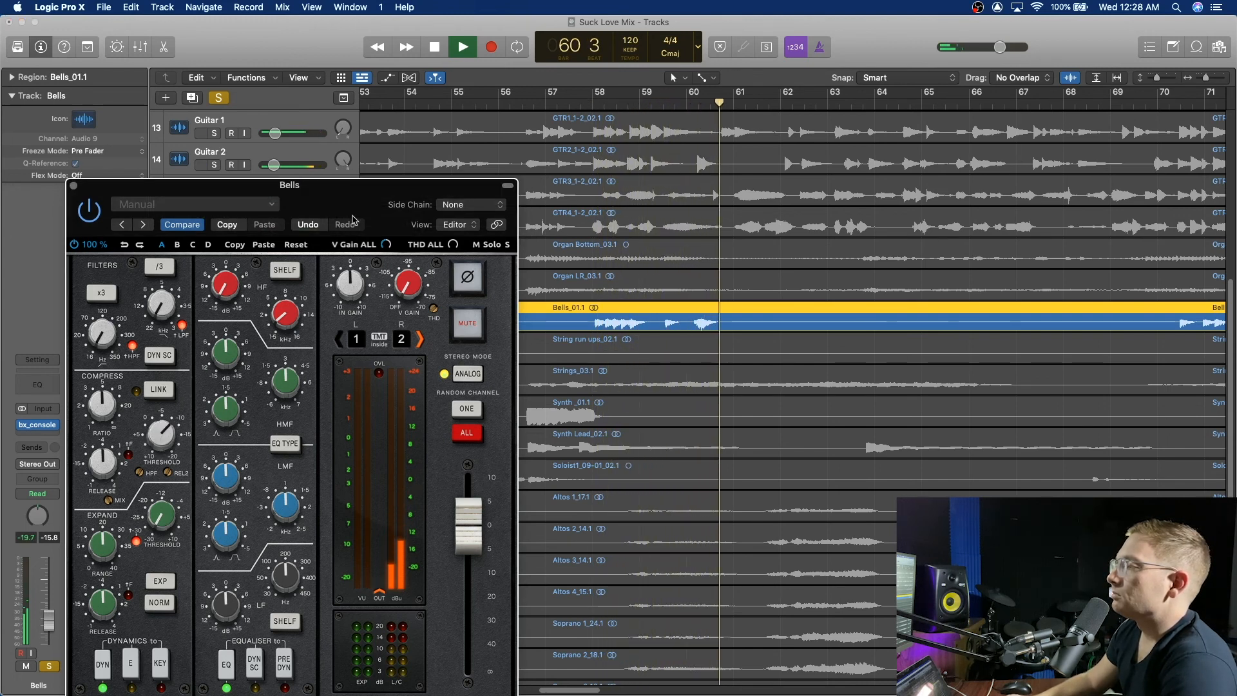
{"action": "left_click", "coordinate": [594, 106]}
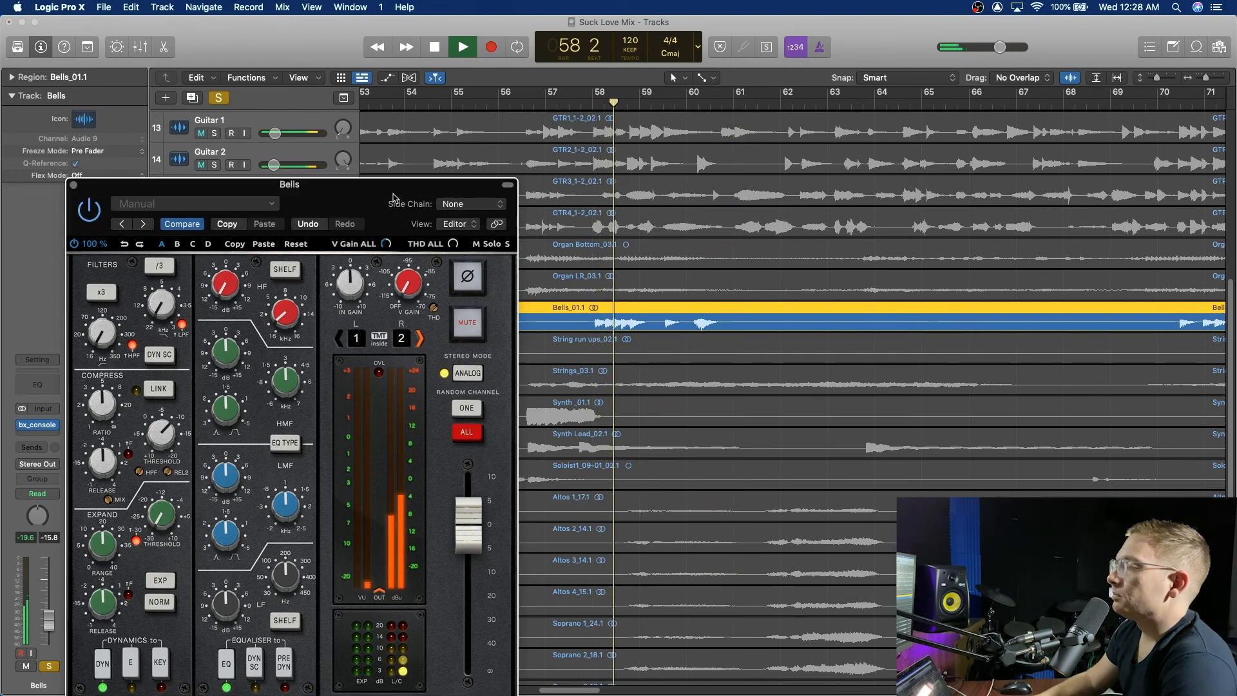
Switch the Bells channel's pan mode to Stereo Pan, close the console plug-in, and replay from bar 58
{"action": "left_click_drag", "start_coordinate": [394, 197], "coordinate": [724, 138]}
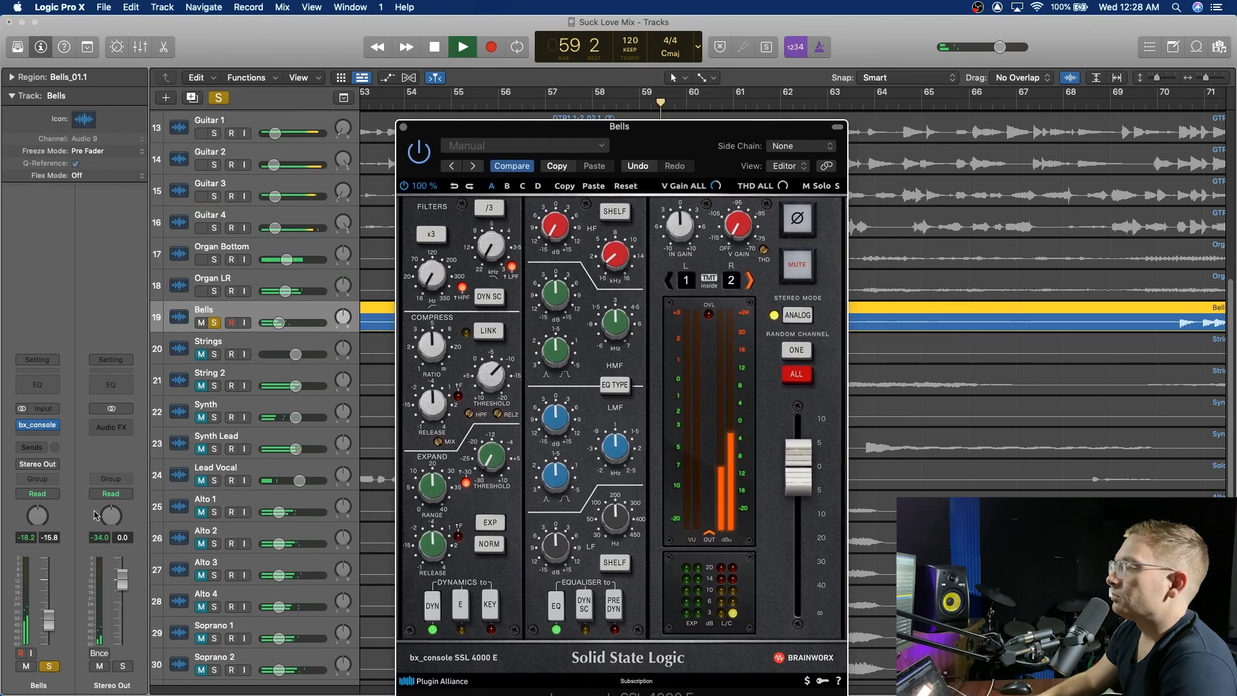
{"action": "right_click", "coordinate": [37, 516]}
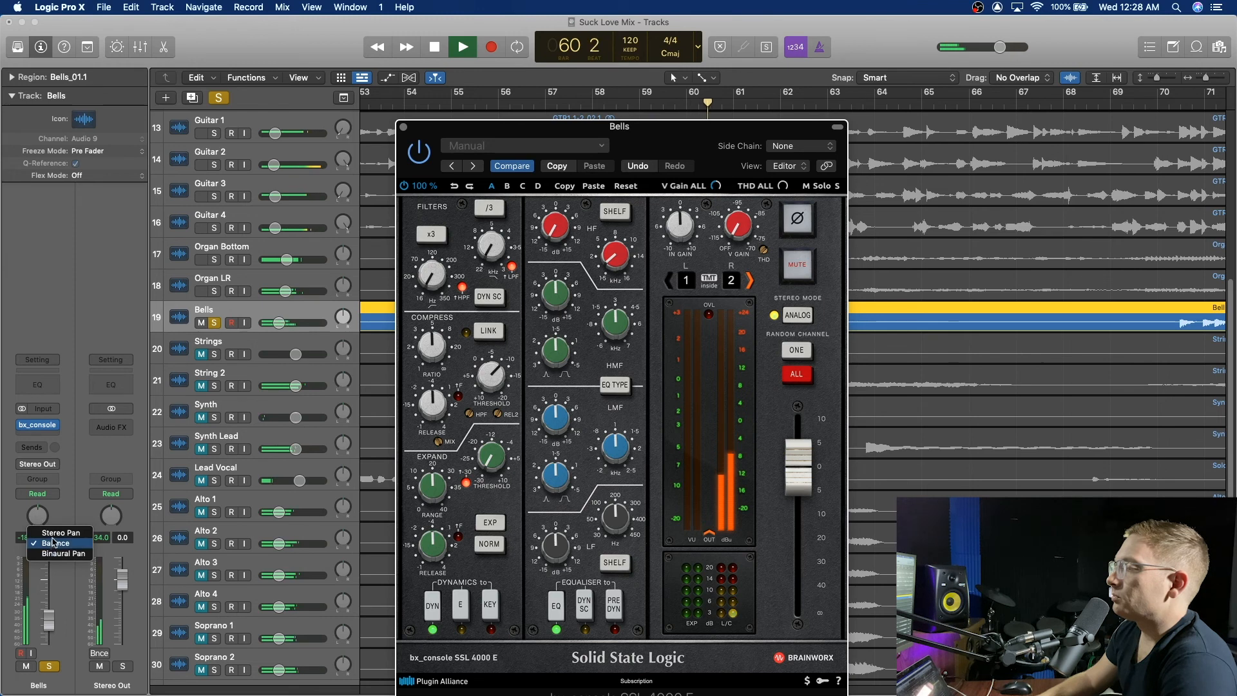
{"action": "left_click", "coordinate": [54, 534]}
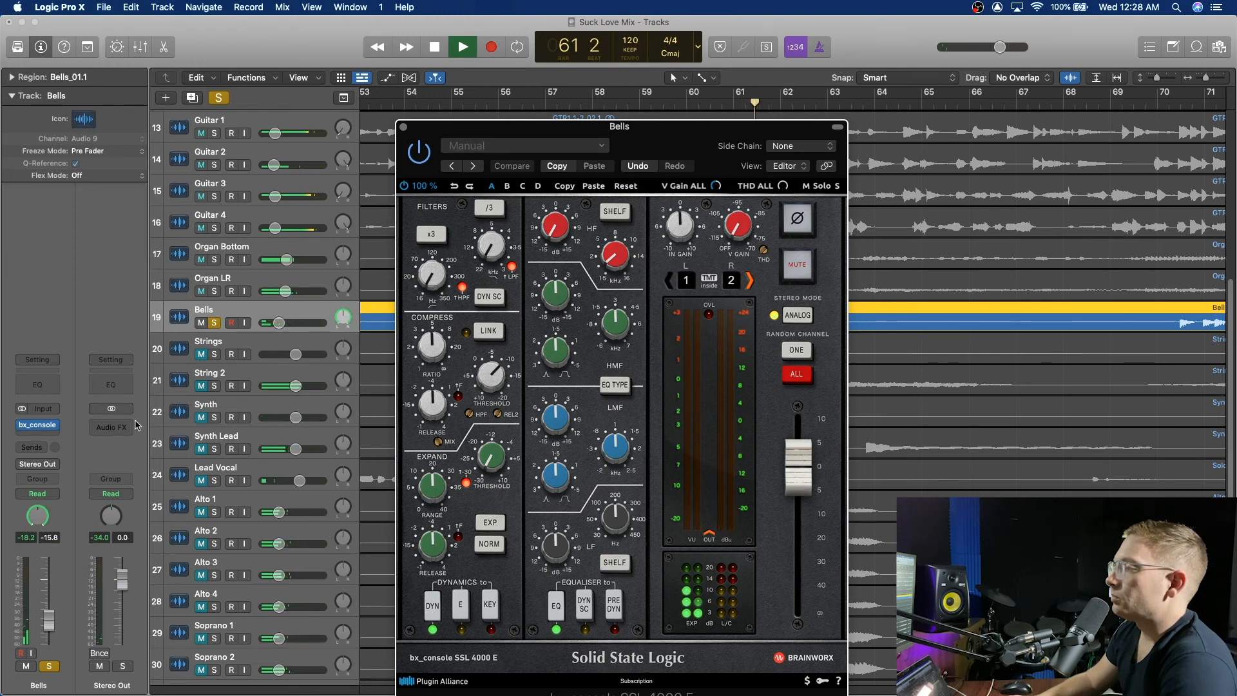
{"action": "left_click", "coordinate": [404, 129]}
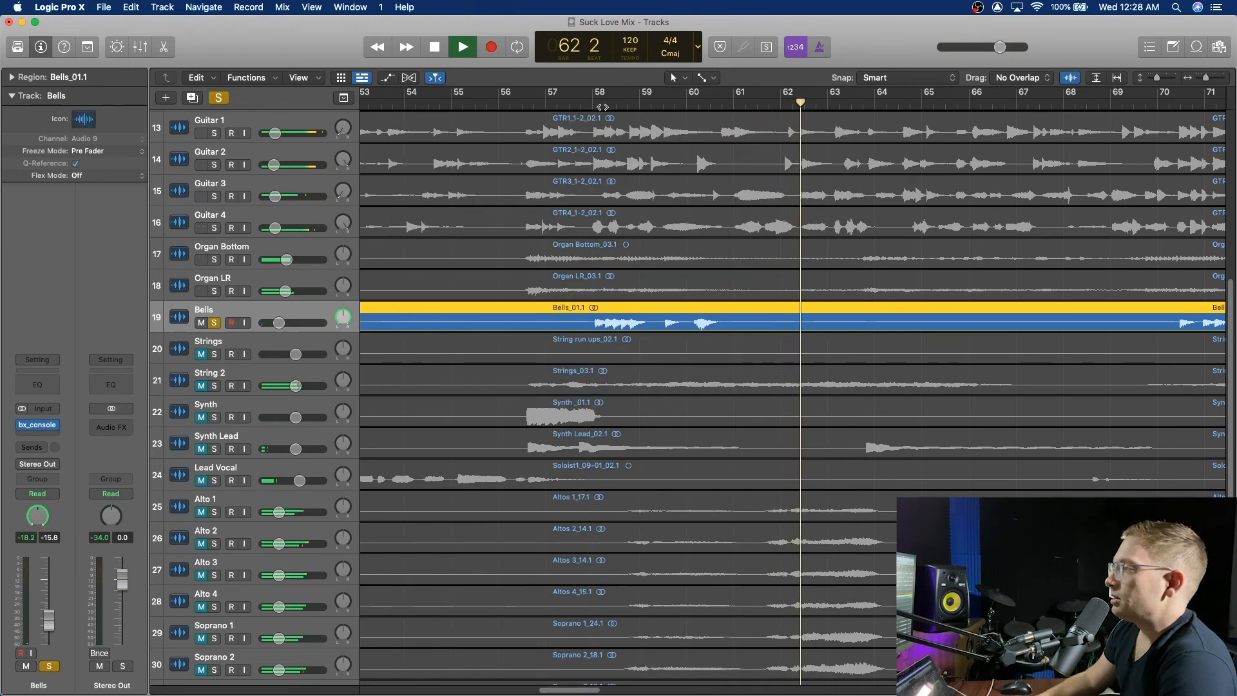
{"action": "left_click", "coordinate": [596, 106]}
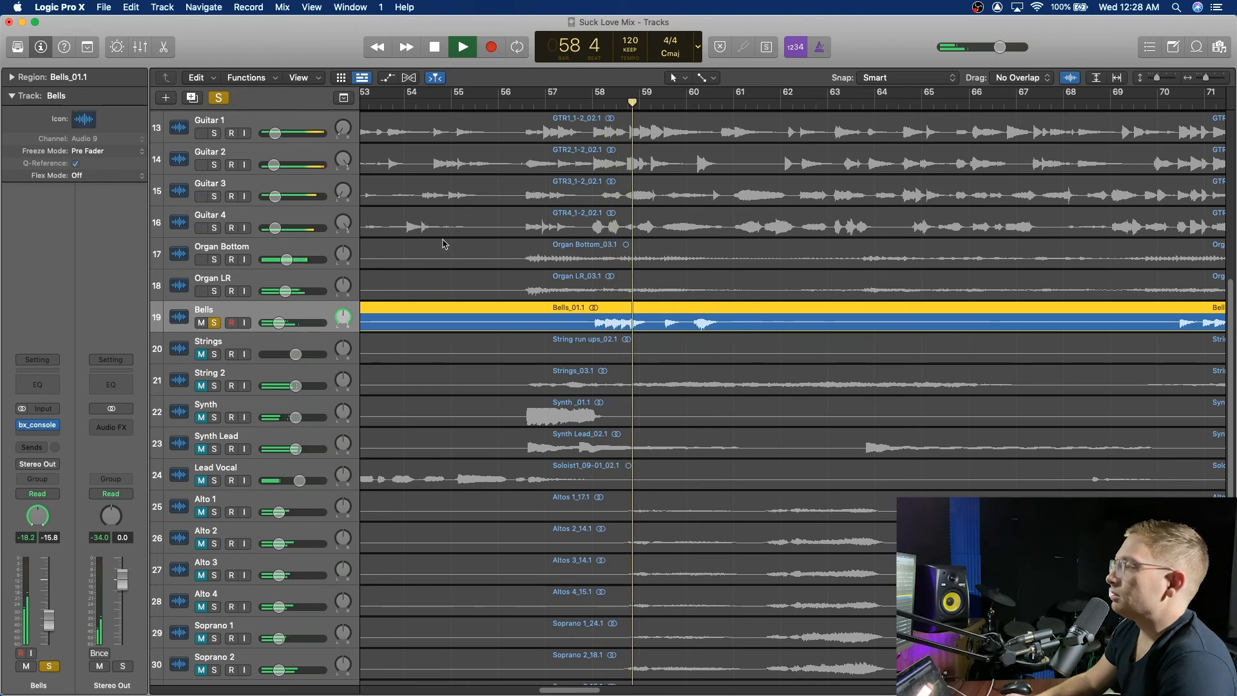
Unsolo the Bells track and listen to it in the full mix from about bar 56, beat 3
{"action": "left_click", "coordinate": [215, 323]}
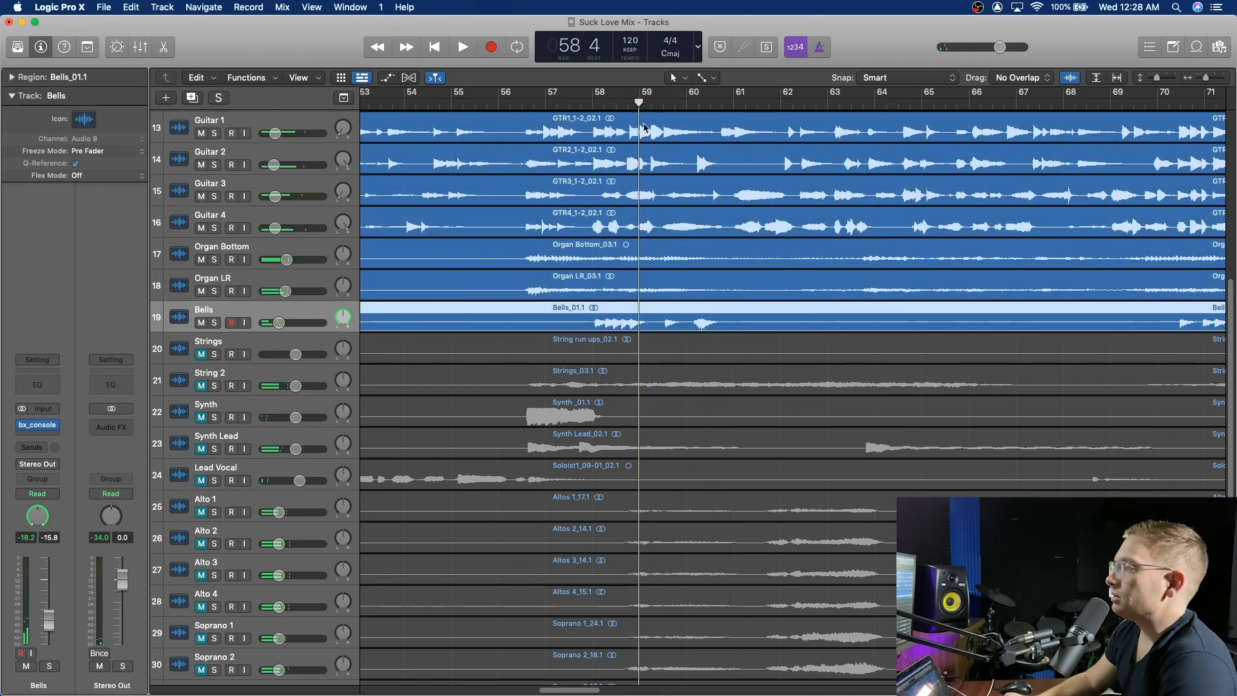
{"action": "left_click", "coordinate": [523, 103]}
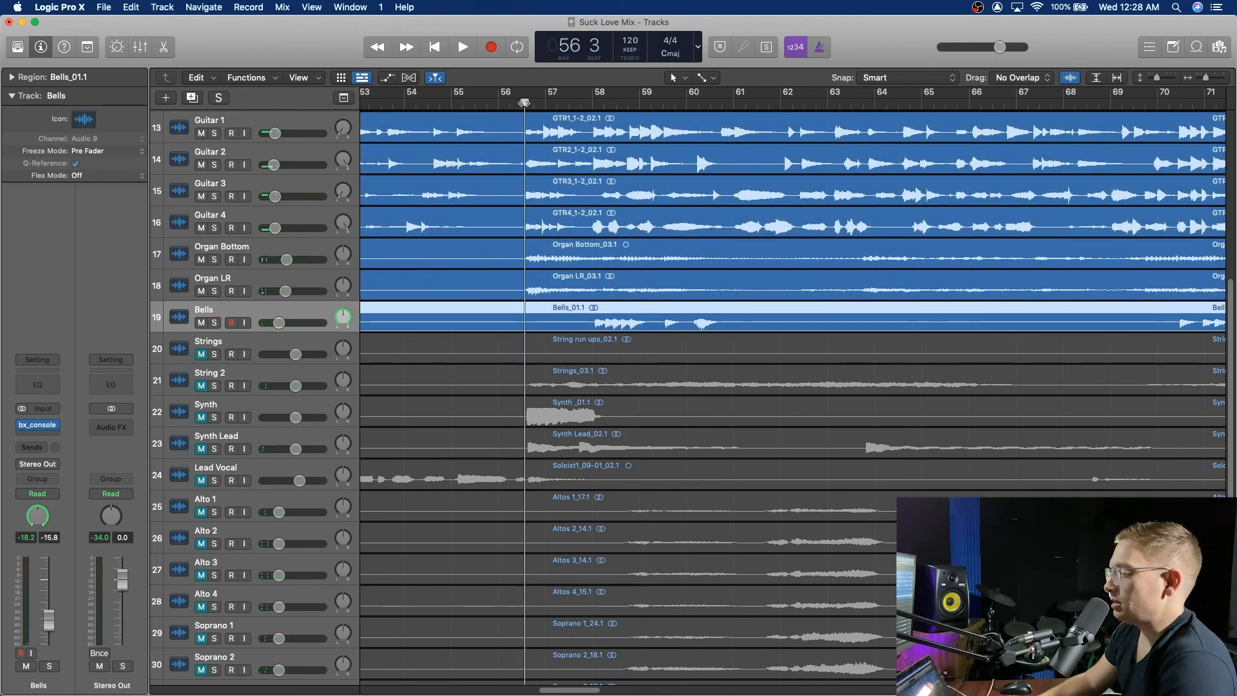
{"action": "key", "text": "space"}
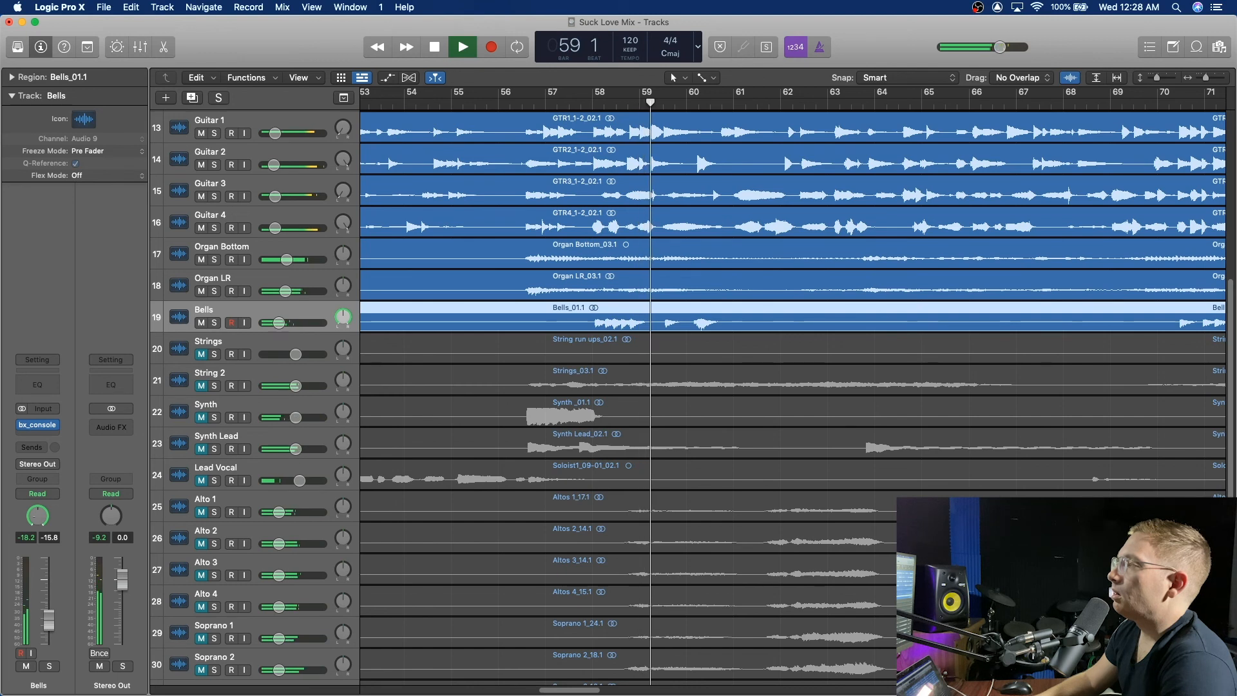
{"action": "key", "text": "space"}
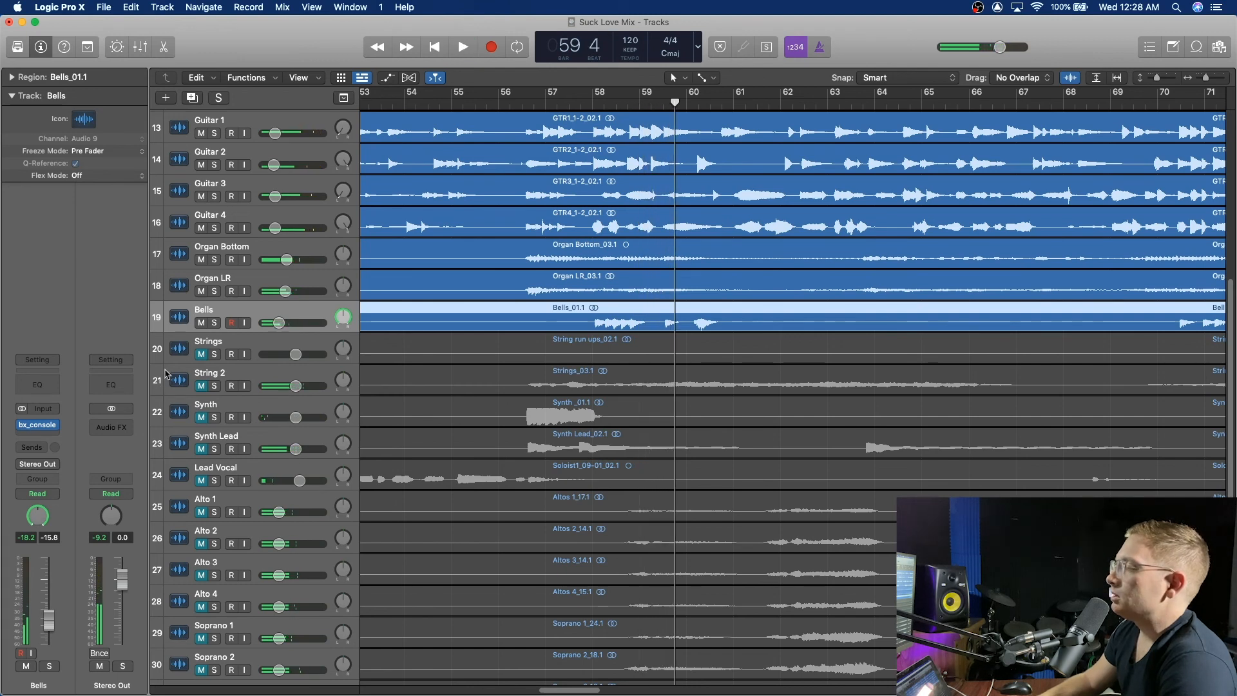
Add a Channel EQ to the Bells track, position its window below the Bells region, and return the playhead to bar 58
{"action": "left_click", "coordinate": [47, 380]}
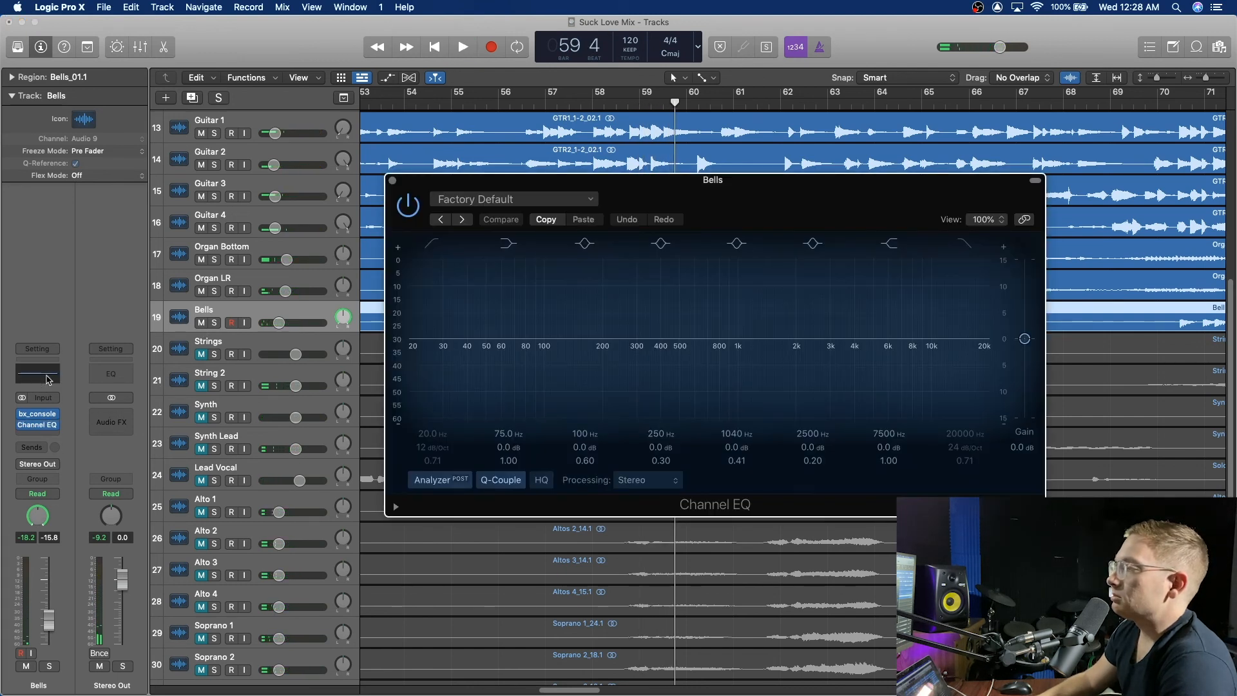
{"action": "left_click_drag", "start_coordinate": [803, 199], "coordinate": [567, 402]}
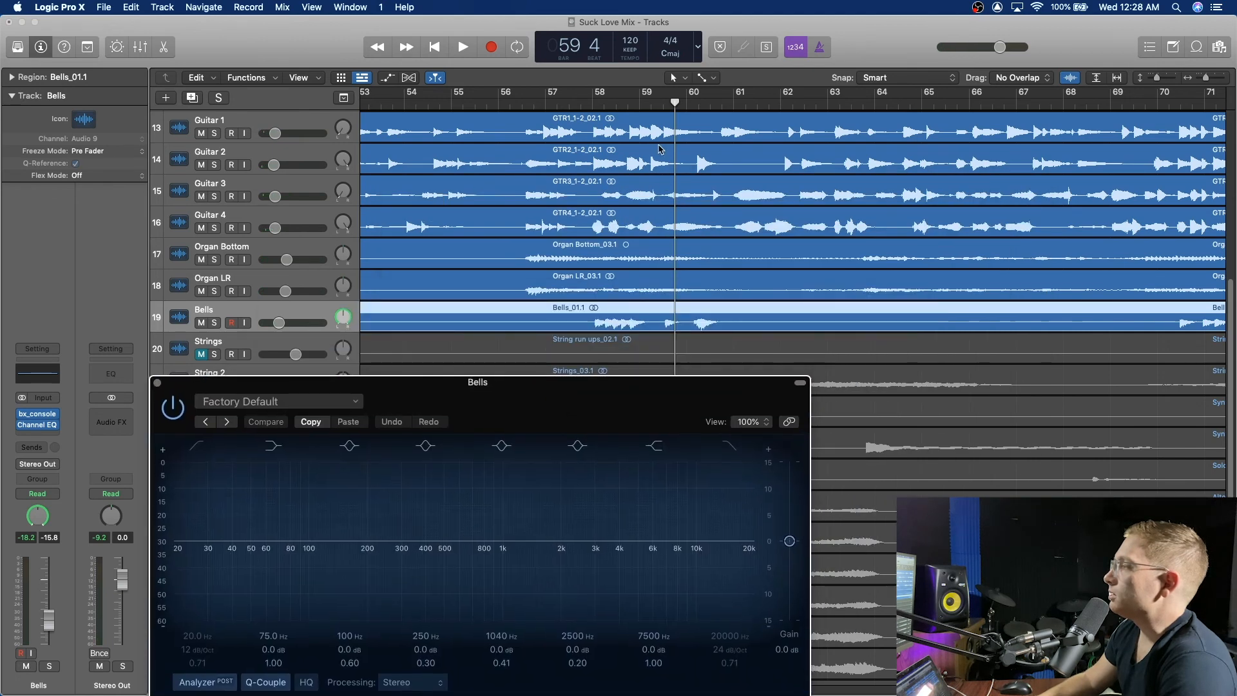
{"action": "left_click", "coordinate": [595, 104]}
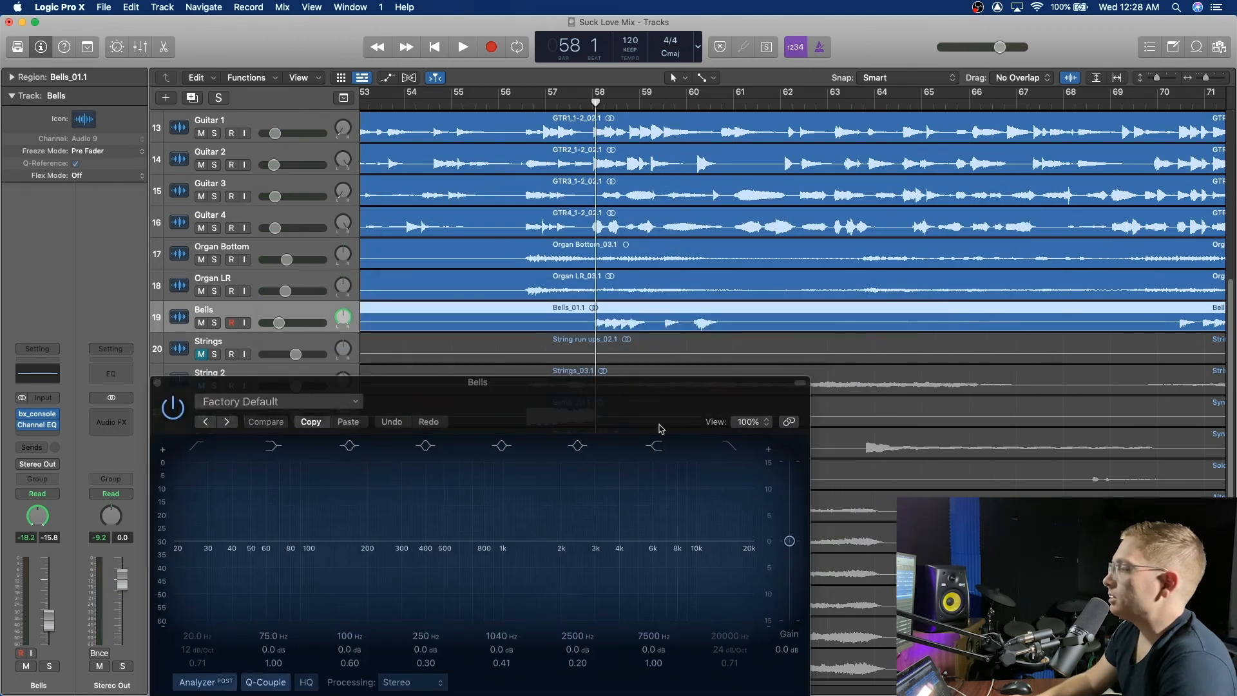
{"action": "left_click_drag", "start_coordinate": [600, 395], "coordinate": [658, 362]}
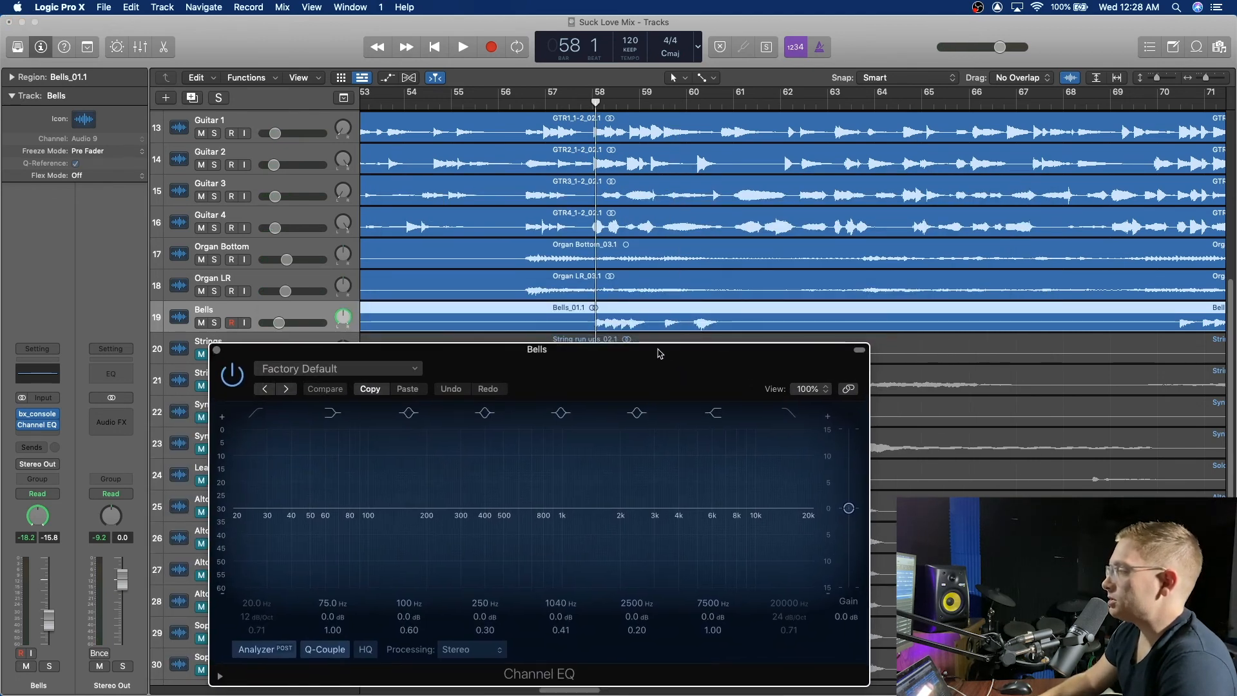
Set the Bells Channel EQ high shelf to a -4.9 dB cut at 2040 Hz while the mix plays
{"action": "key", "text": "space"}
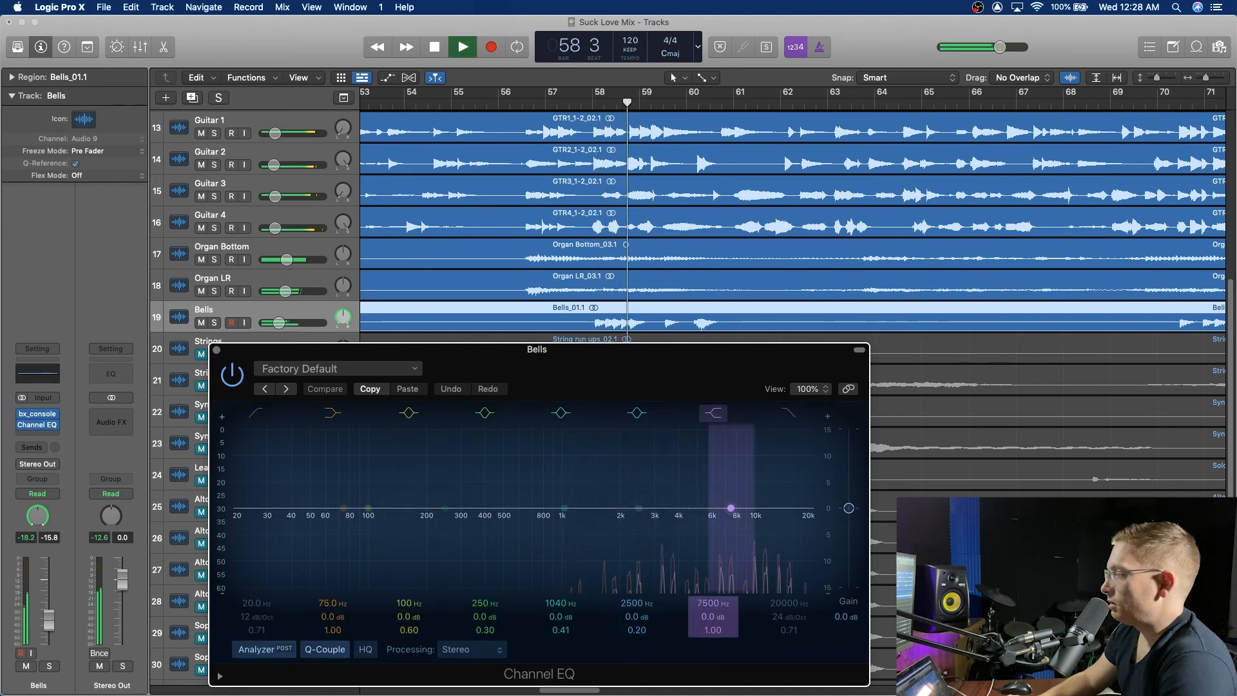
{"action": "left_click_drag", "start_coordinate": [729, 509], "coordinate": [671, 520]}
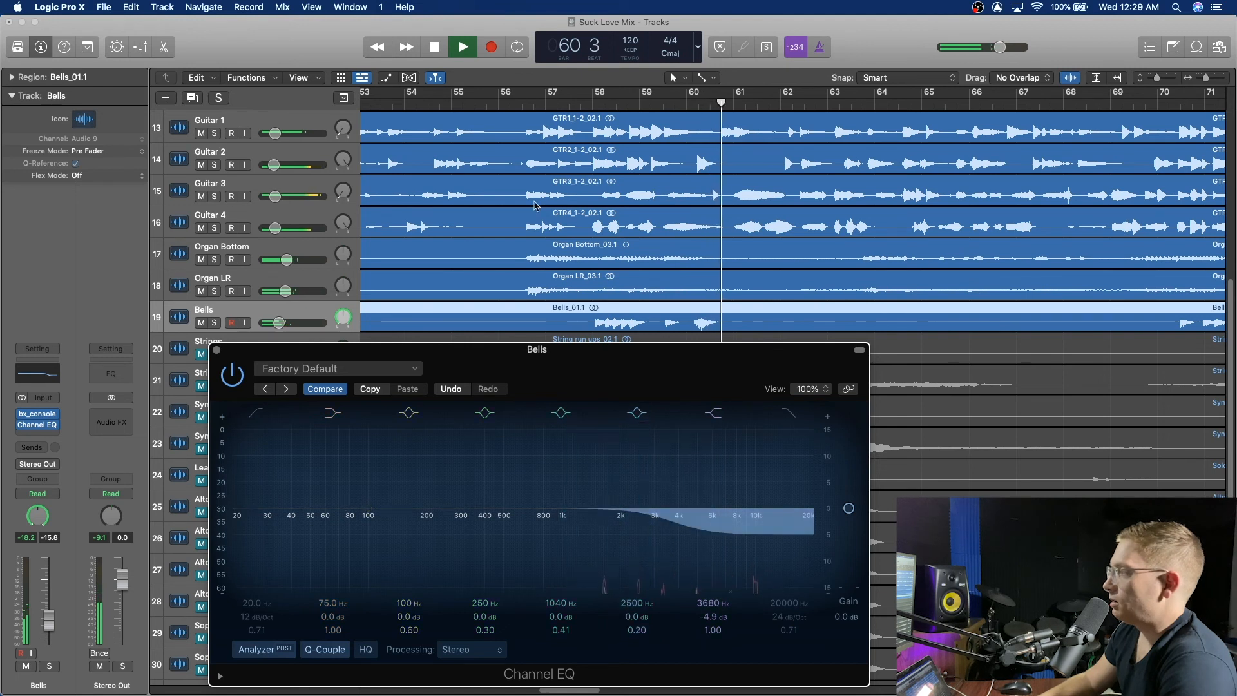
{"action": "left_click", "coordinate": [585, 97]}
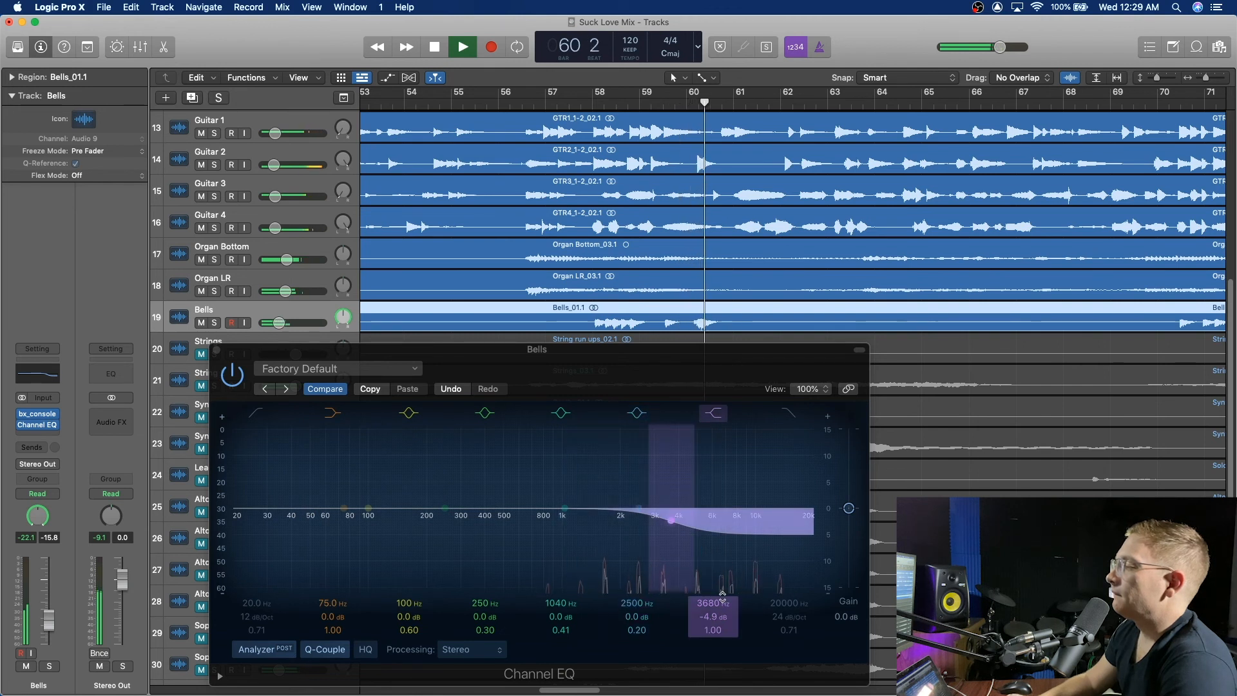
{"action": "left_click_drag", "start_coordinate": [672, 519], "coordinate": [622, 520]}
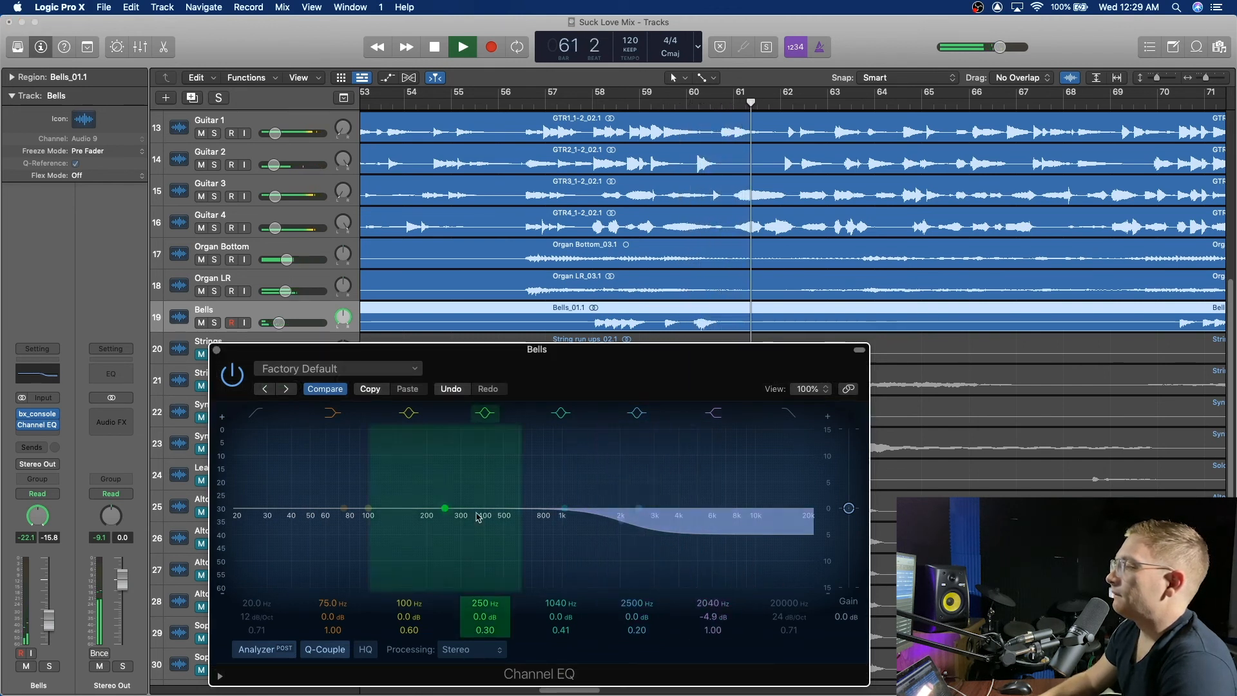
Enable the low-cut filter in the Bells Channel EQ and set its frequency to 268 Hz
{"action": "left_click", "coordinate": [253, 413]}
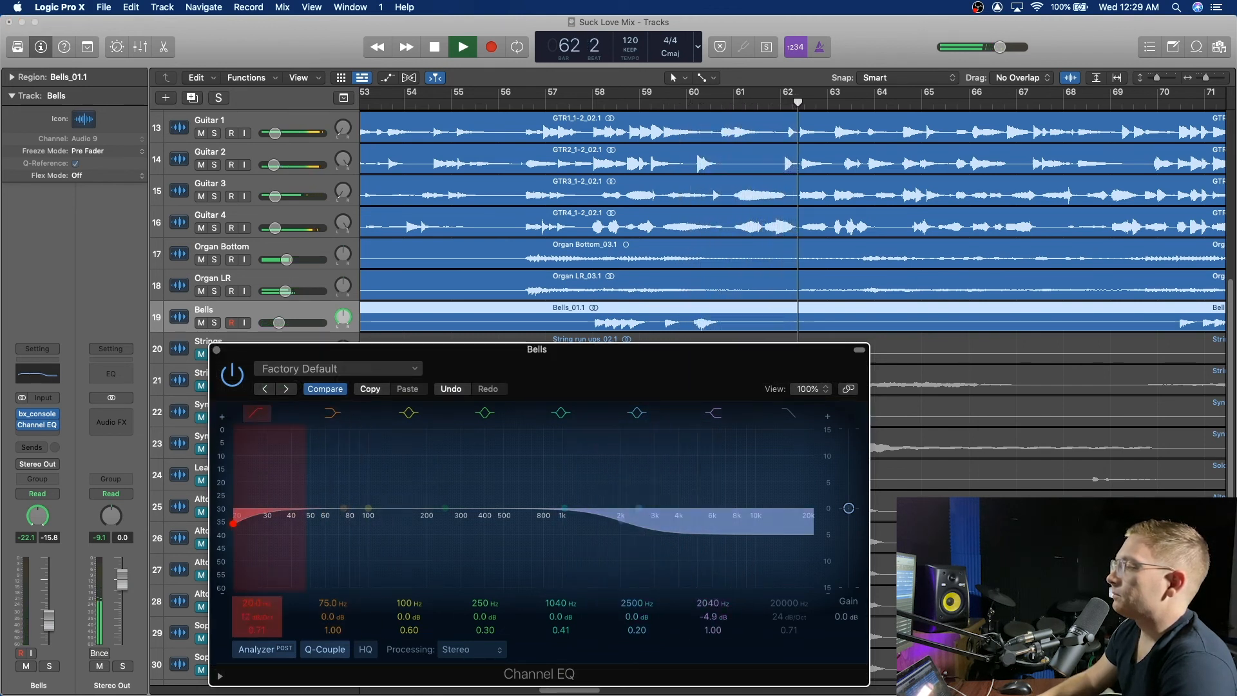
{"action": "left_click_drag", "start_coordinate": [233, 523], "coordinate": [451, 523]}
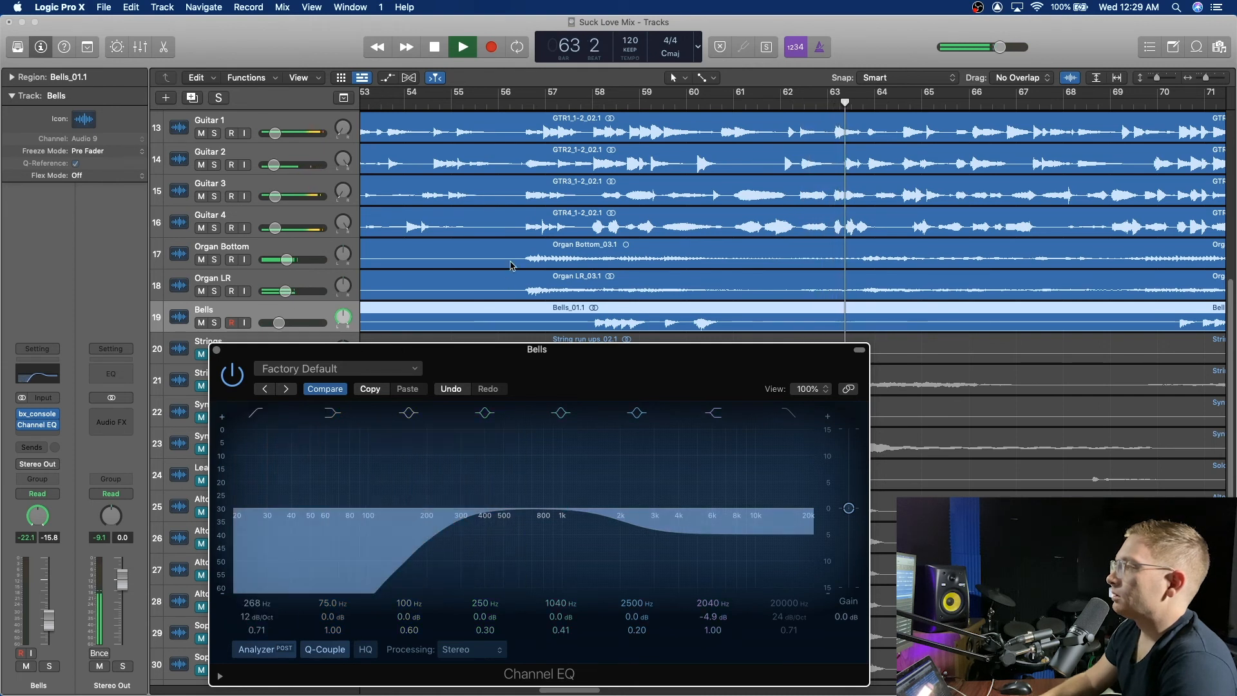
Close the Bells Channel EQ window and replay the full mix from bar 58 to hear the bells in context
{"action": "left_click", "coordinate": [594, 105]}
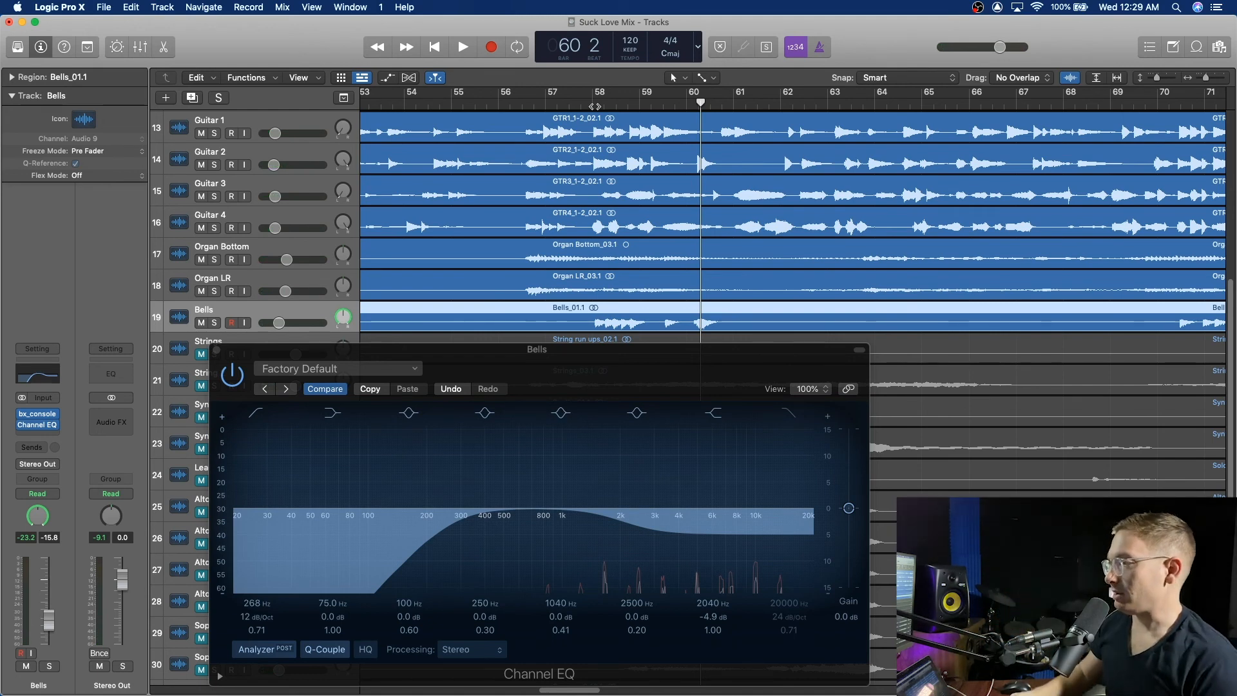
{"action": "left_click", "coordinate": [216, 351]}
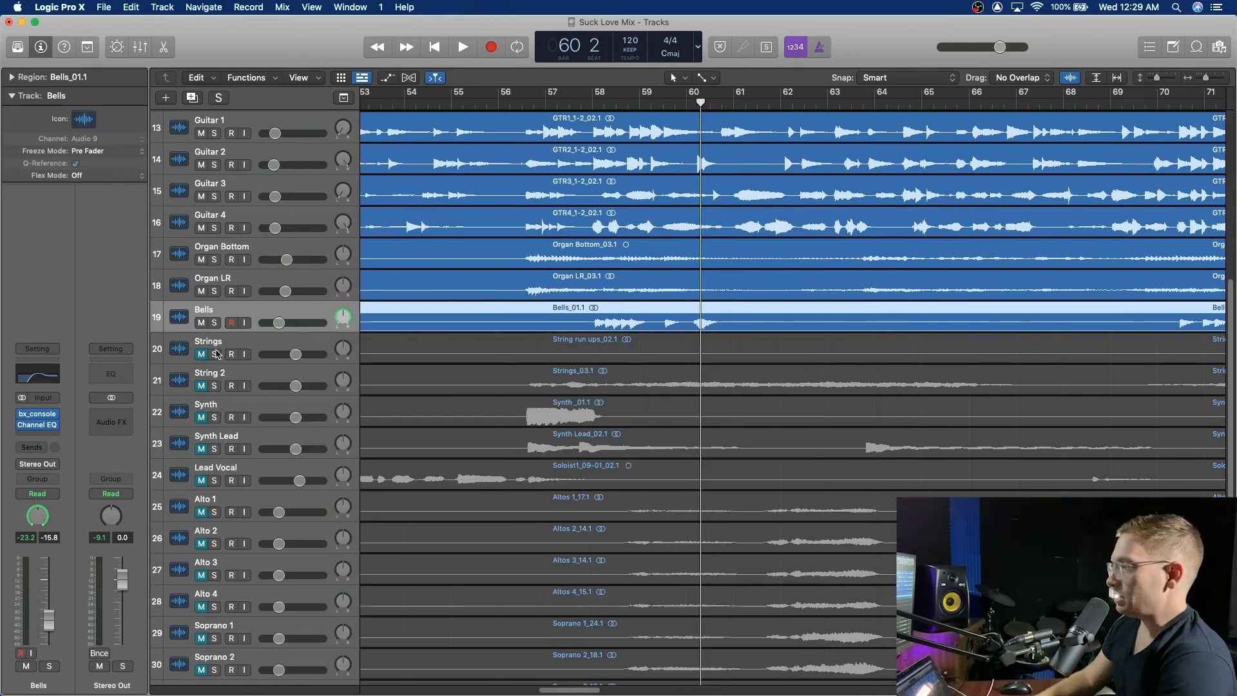
{"action": "key", "text": "comma"}
{"action": "key", "text": "comma"}
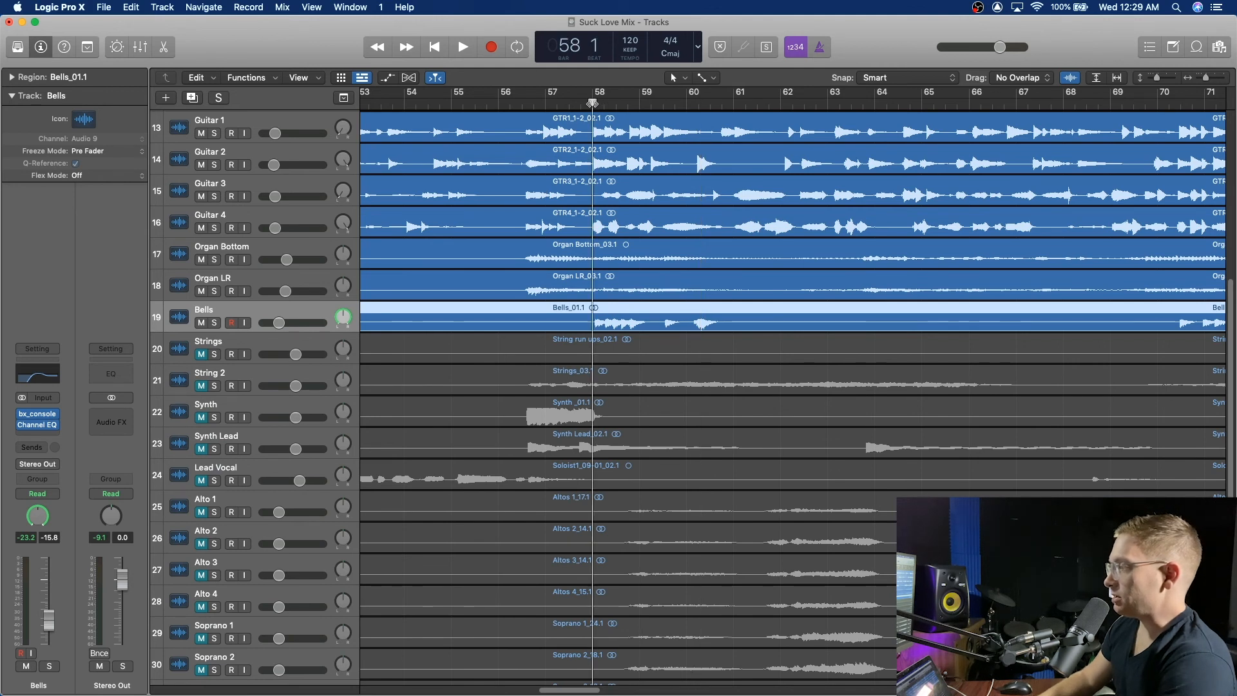
{"action": "key", "text": "space"}
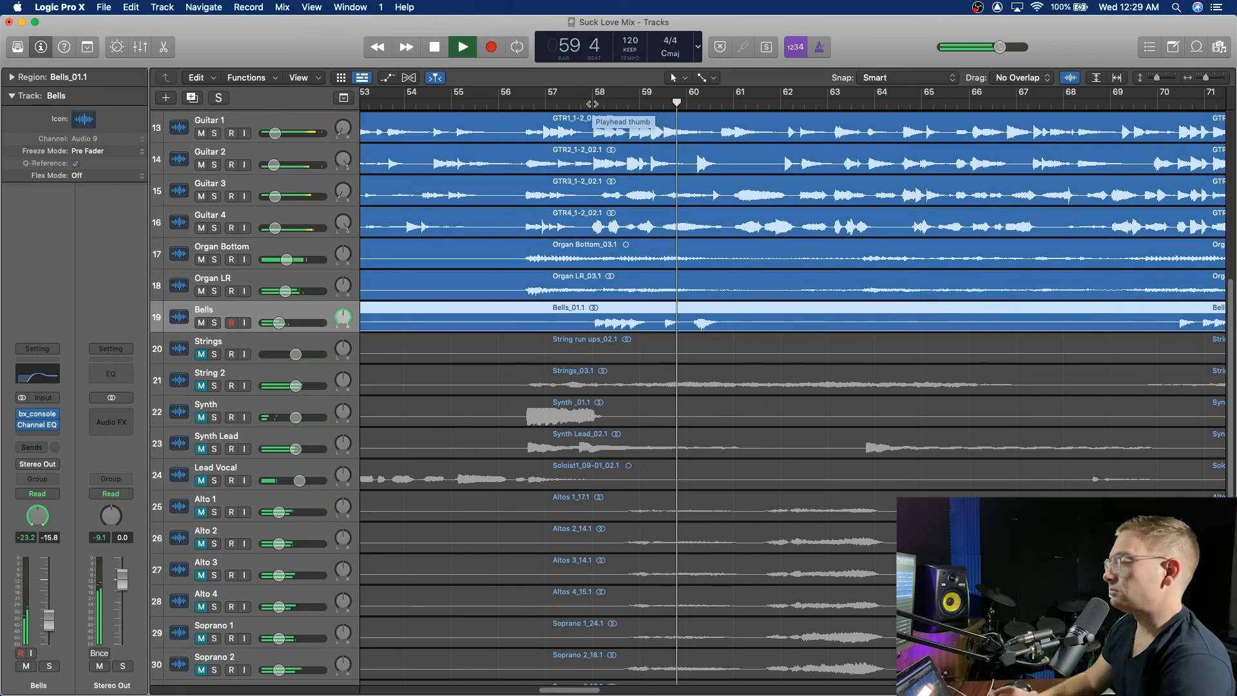
{"action": "key", "text": "space"}
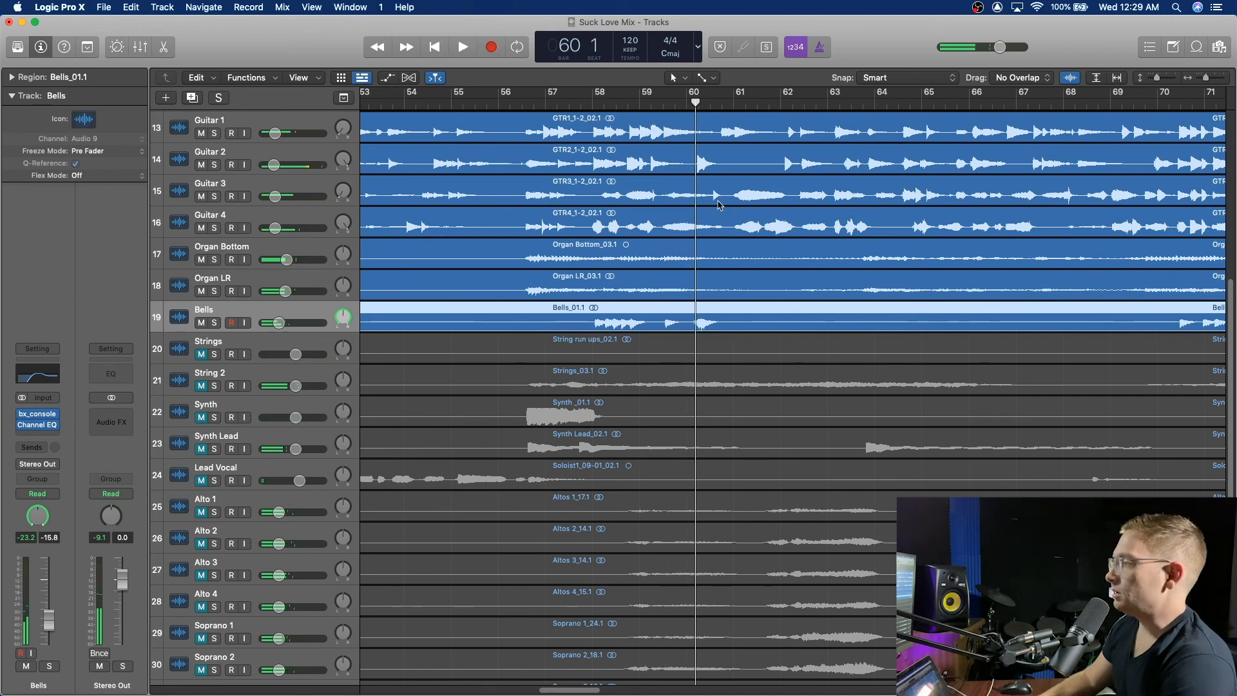
Look through the timeline to examine where the Bells part plays across the whole song
{"action": "scroll", "coordinate": [720, 205], "scroll_direction": "left", "scroll_amount": 15}
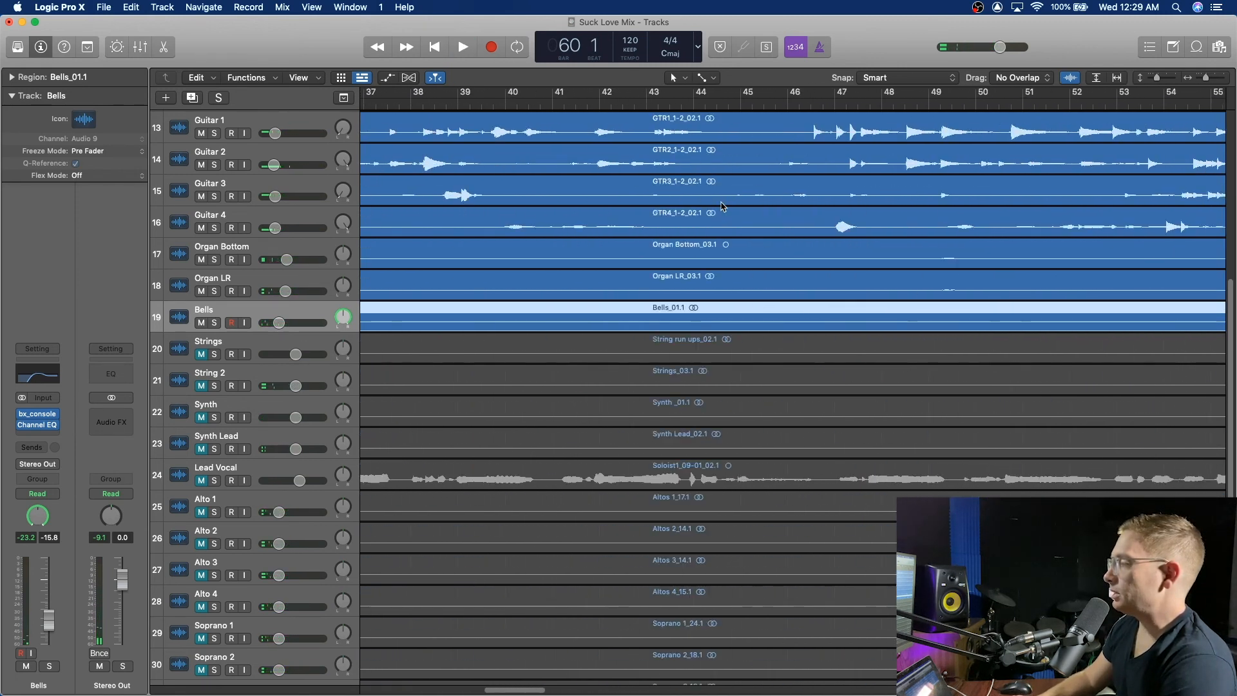
{"action": "scroll", "coordinate": [721, 205], "scroll_direction": "right", "scroll_amount": 20}
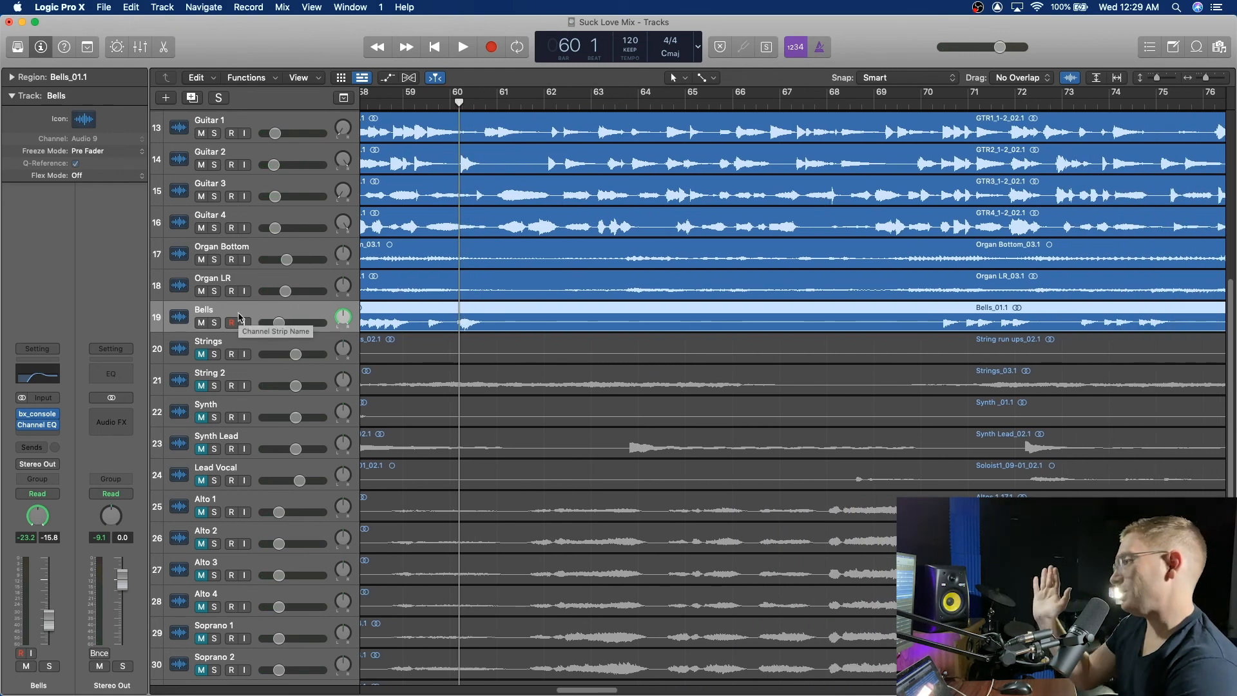
{"action": "scroll", "coordinate": [819, 283], "scroll_direction": "right", "scroll_amount": 5}
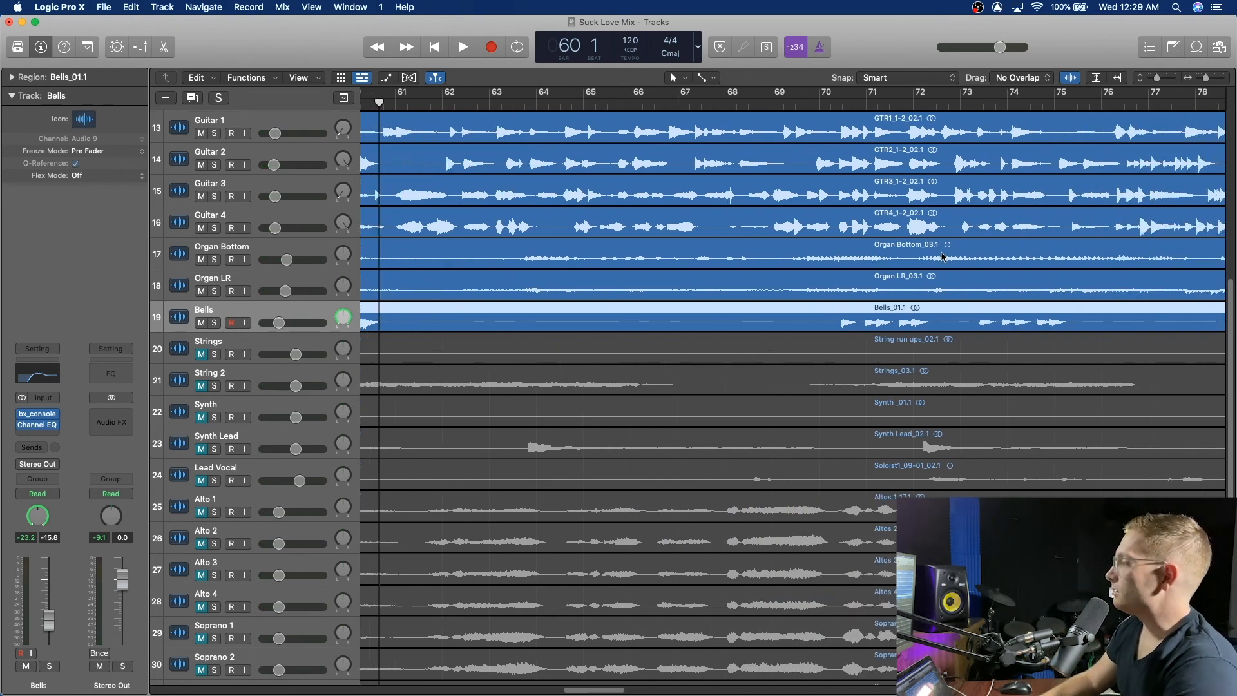
{"action": "scroll", "coordinate": [847, 261], "scroll_direction": "left", "scroll_amount": 20}
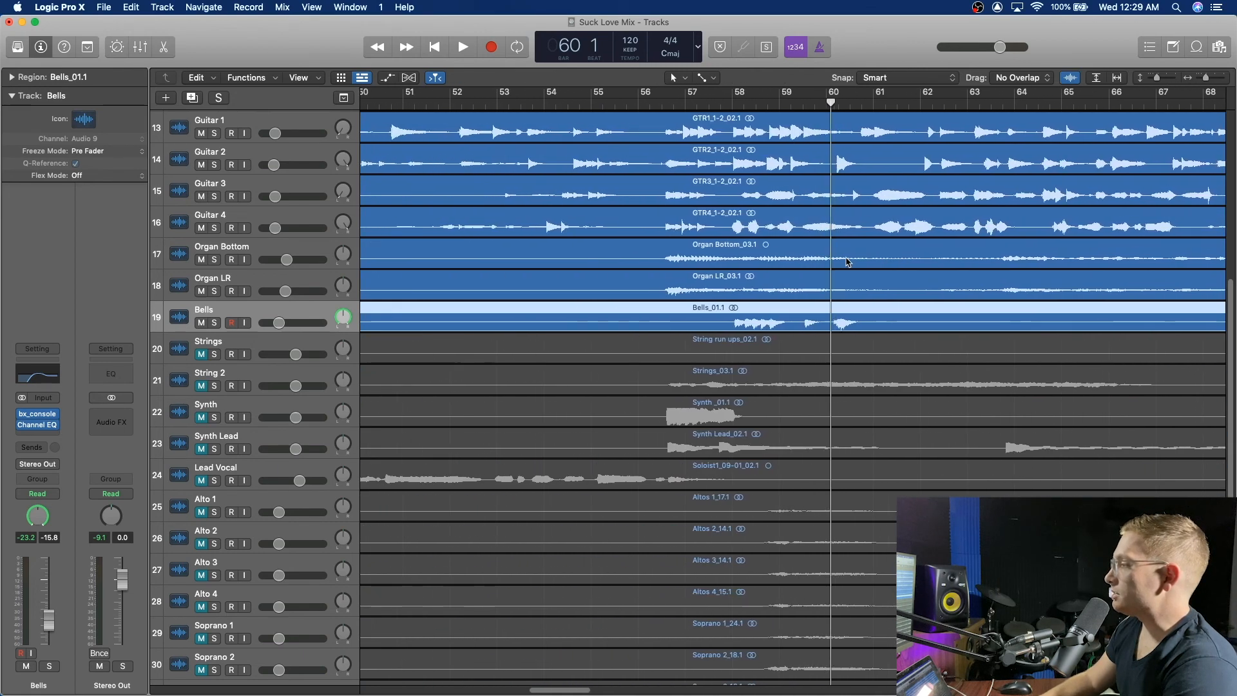
{"action": "scroll", "coordinate": [847, 261], "scroll_direction": "right", "scroll_amount": 20}
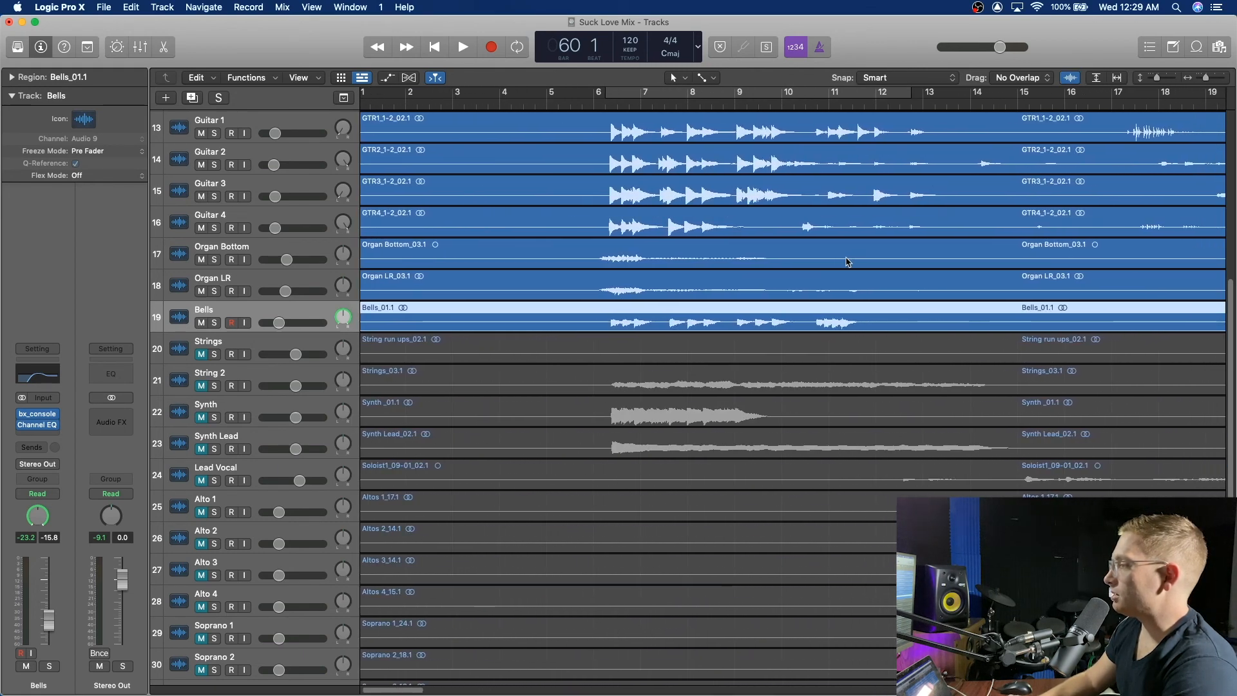
{"action": "scroll", "coordinate": [847, 261], "scroll_direction": "right", "scroll_amount": 20}
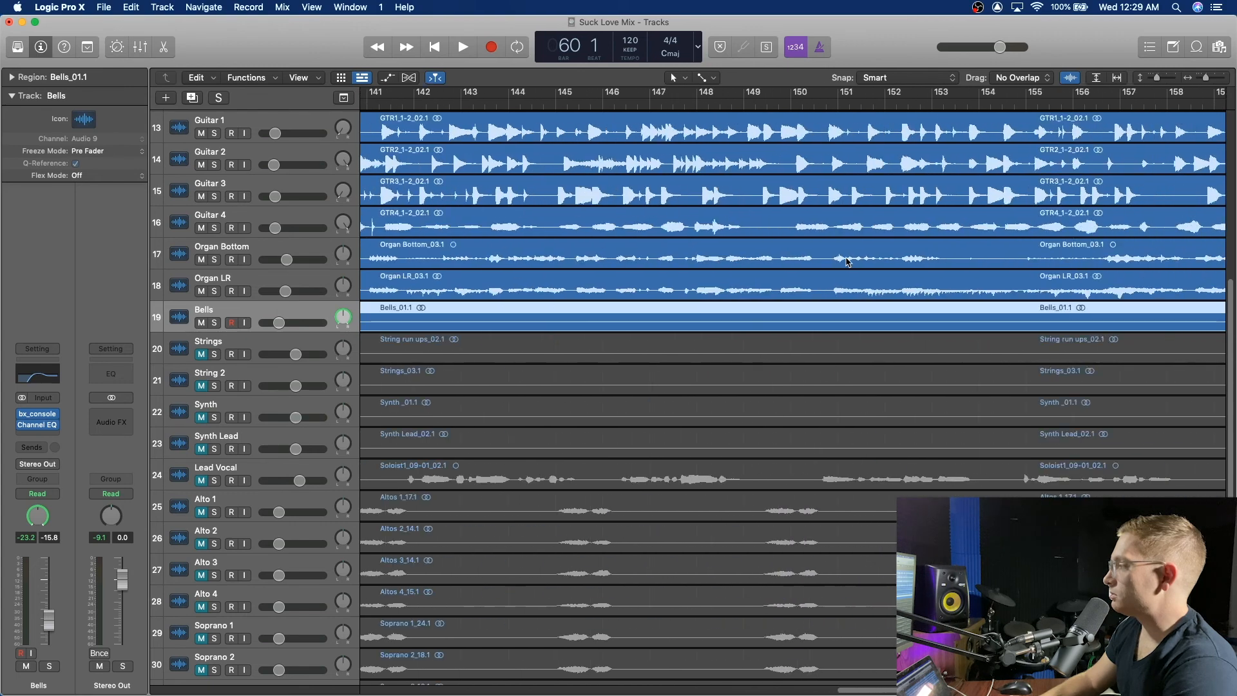
{"action": "scroll", "coordinate": [847, 260], "scroll_direction": "left", "scroll_amount": 8}
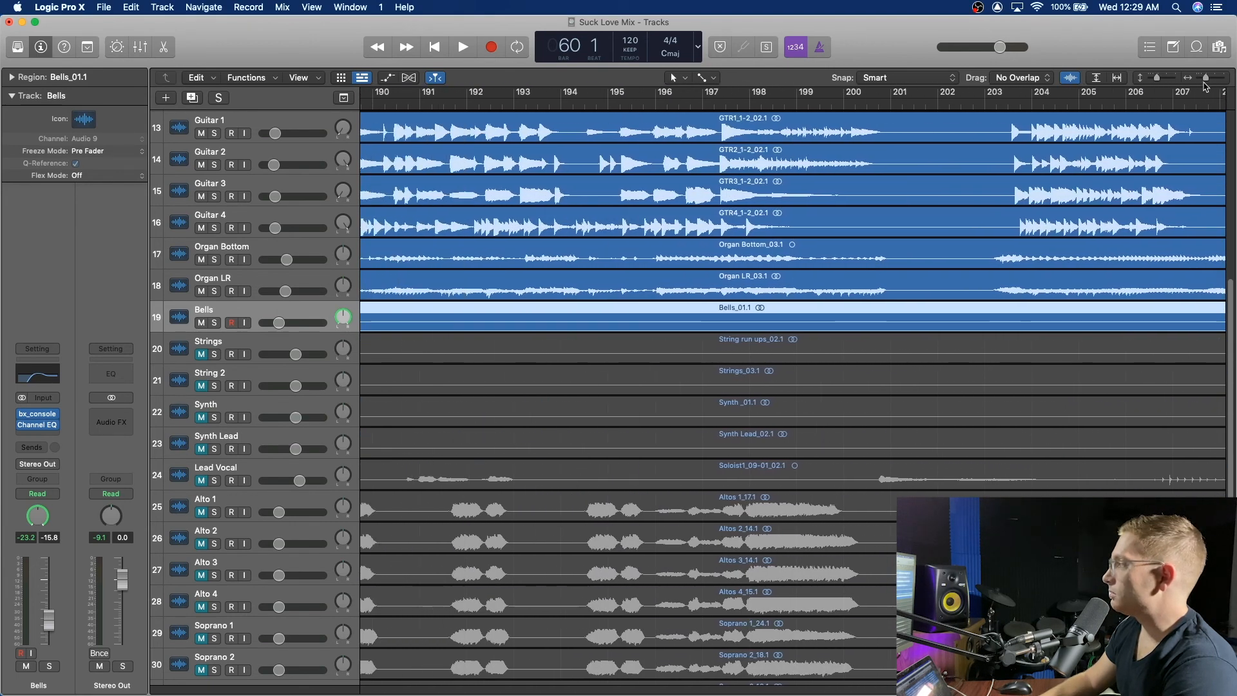
{"action": "left_click_drag", "start_coordinate": [1207, 78], "coordinate": [1176, 80]}
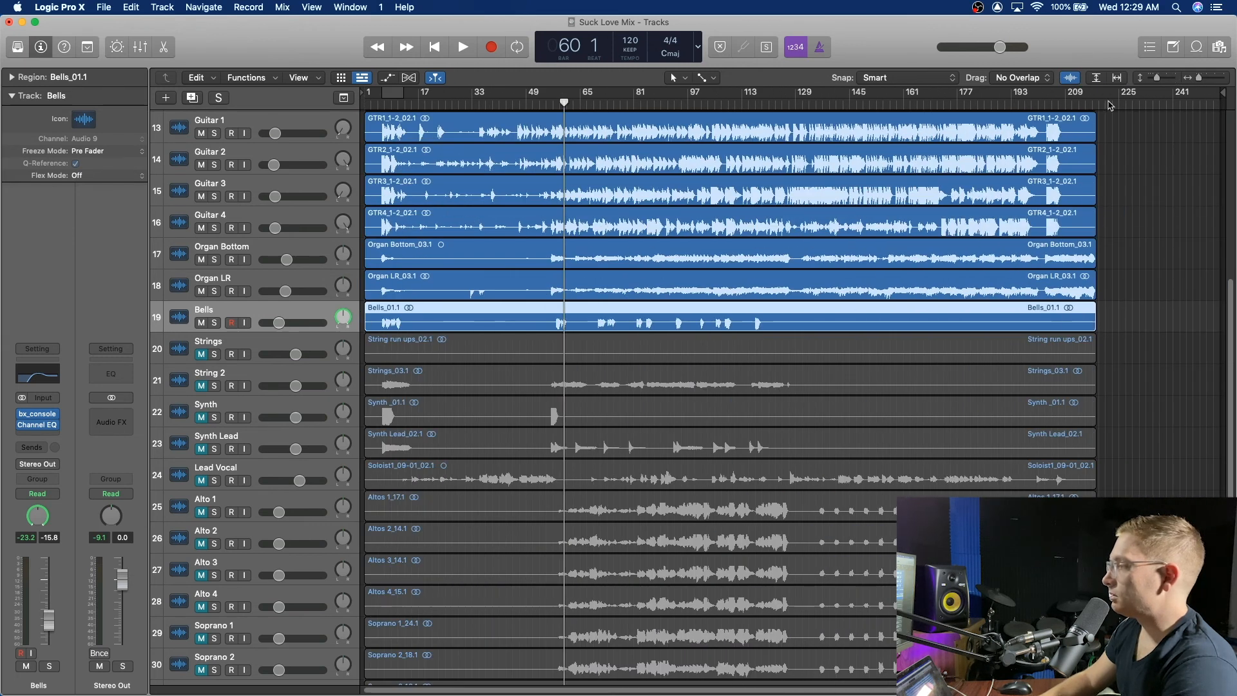
{"action": "left_click", "coordinate": [1121, 351]}
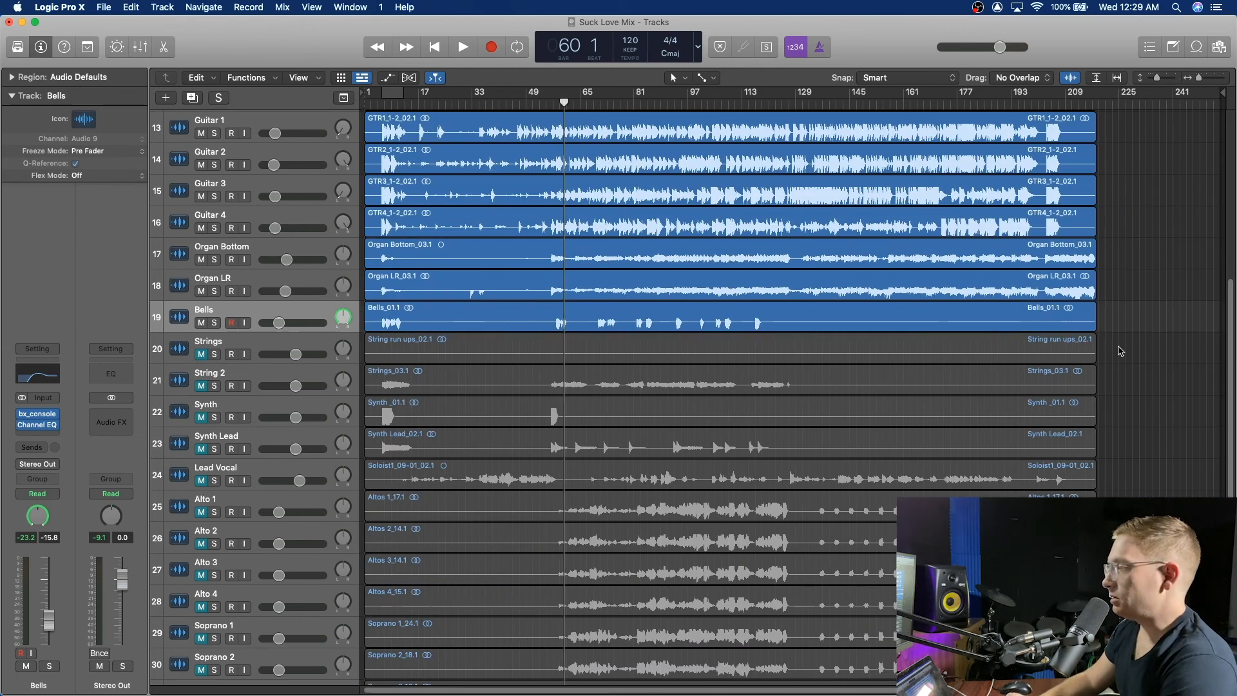
Enlarge the waveforms to check the String run ups region, and delete that region along with its Strings track
{"action": "left_click", "coordinate": [453, 345]}
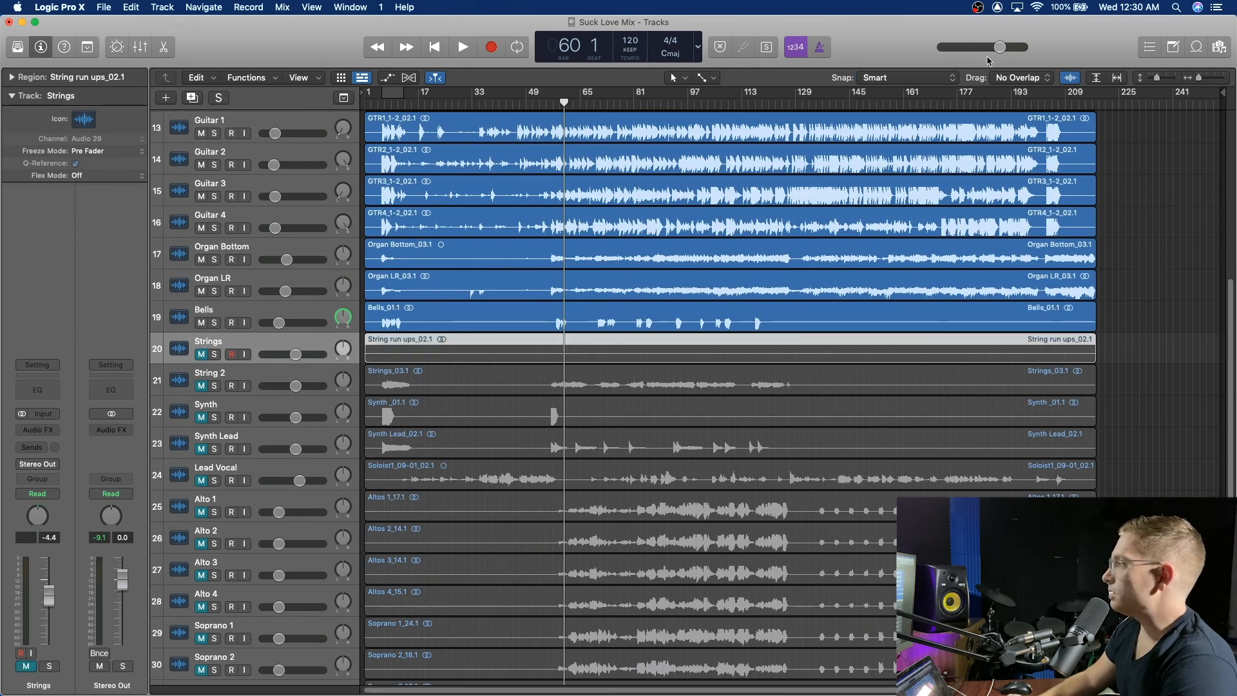
{"action": "left_click_drag", "start_coordinate": [1070, 77], "coordinate": [1090, 4]}
{"action": "left_click", "coordinate": [1114, 352]}
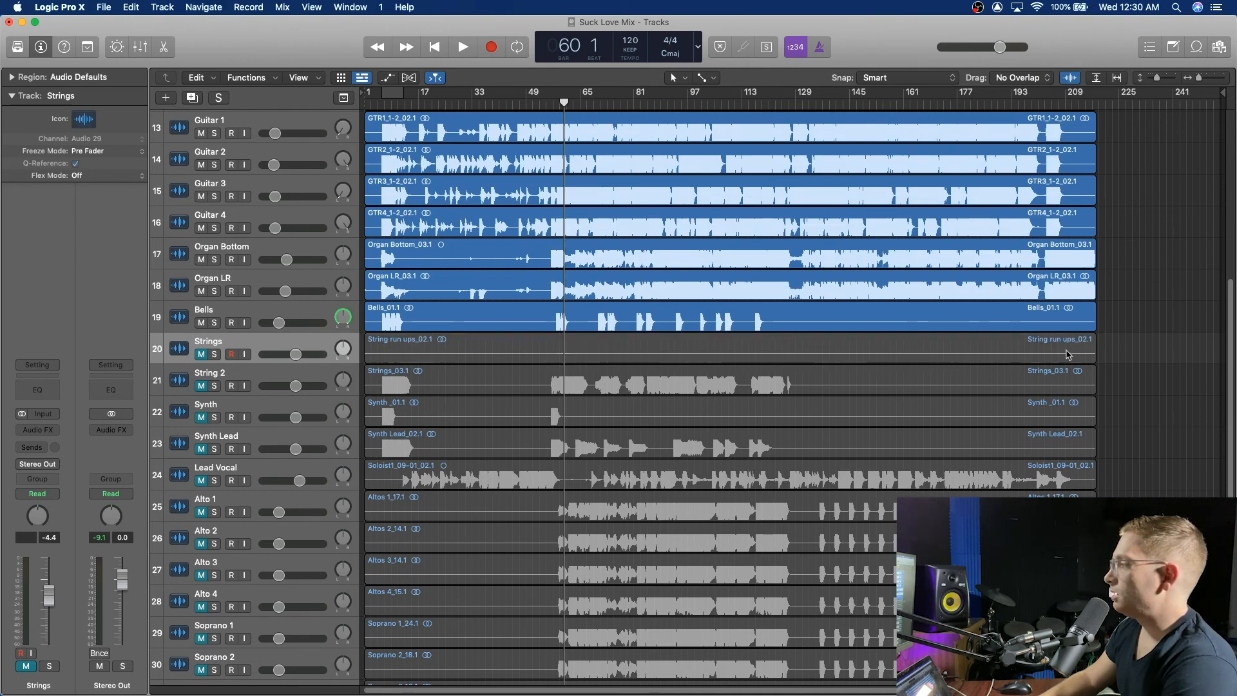
{"action": "left_click", "coordinate": [1043, 354]}
{"action": "key", "text": "Delete"}
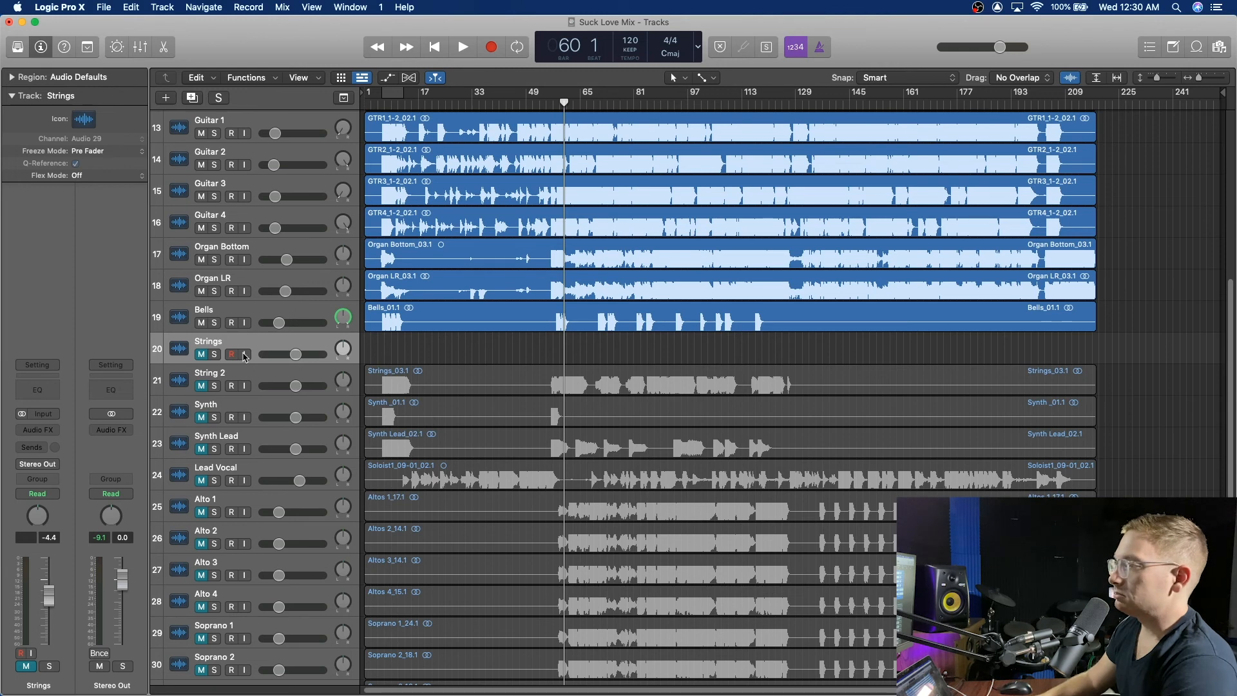
{"action": "left_click", "coordinate": [237, 311]}
{"action": "left_click", "coordinate": [236, 343]}
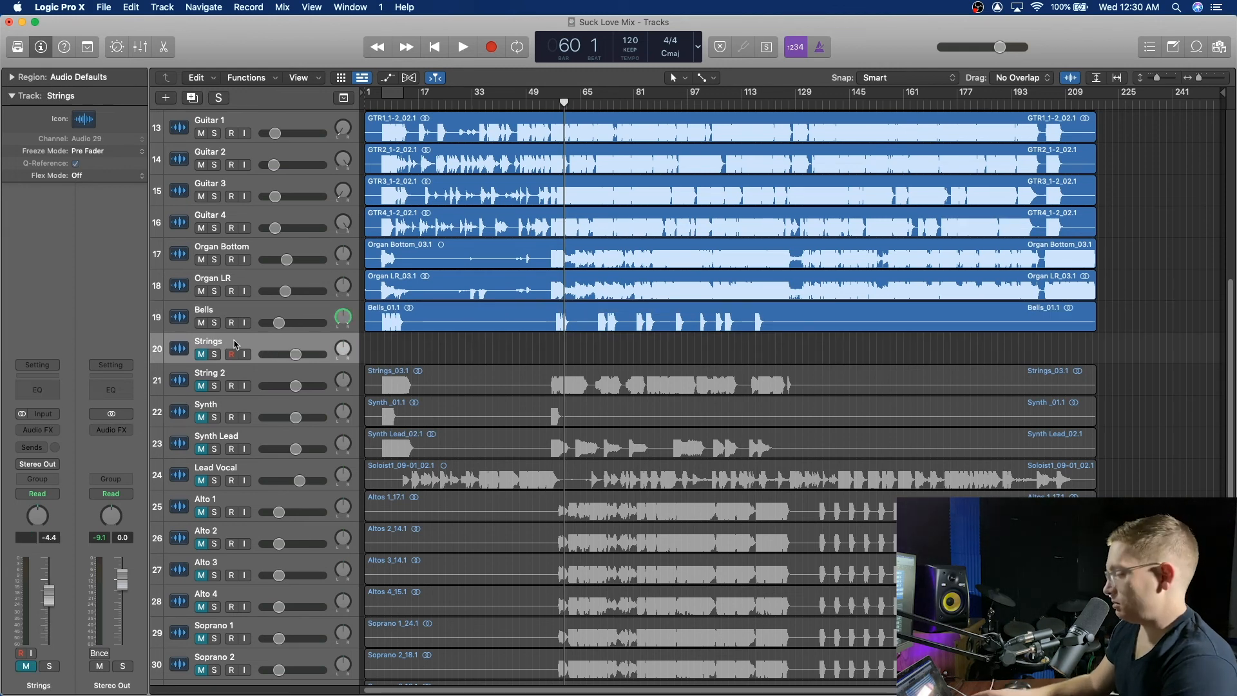
{"action": "key", "text": "super+BackSpace"}
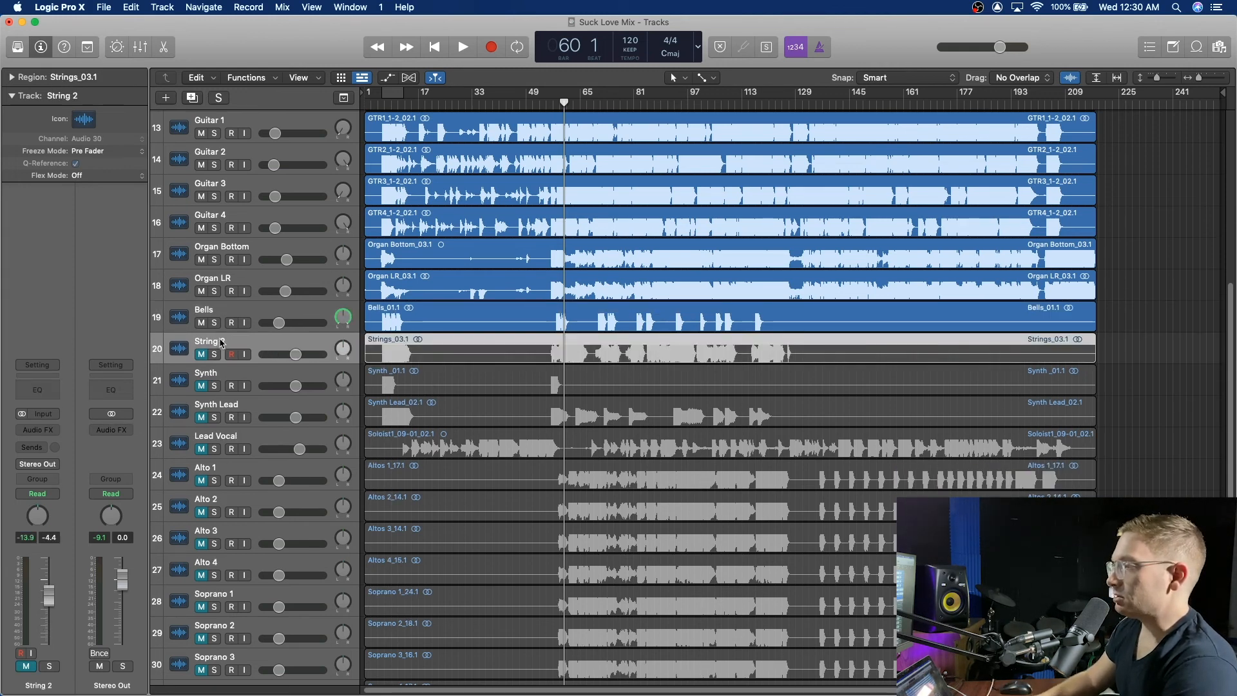
Rename the String 2 track as Strings, and unmute and solo it
{"action": "double_click", "coordinate": [217, 346]}
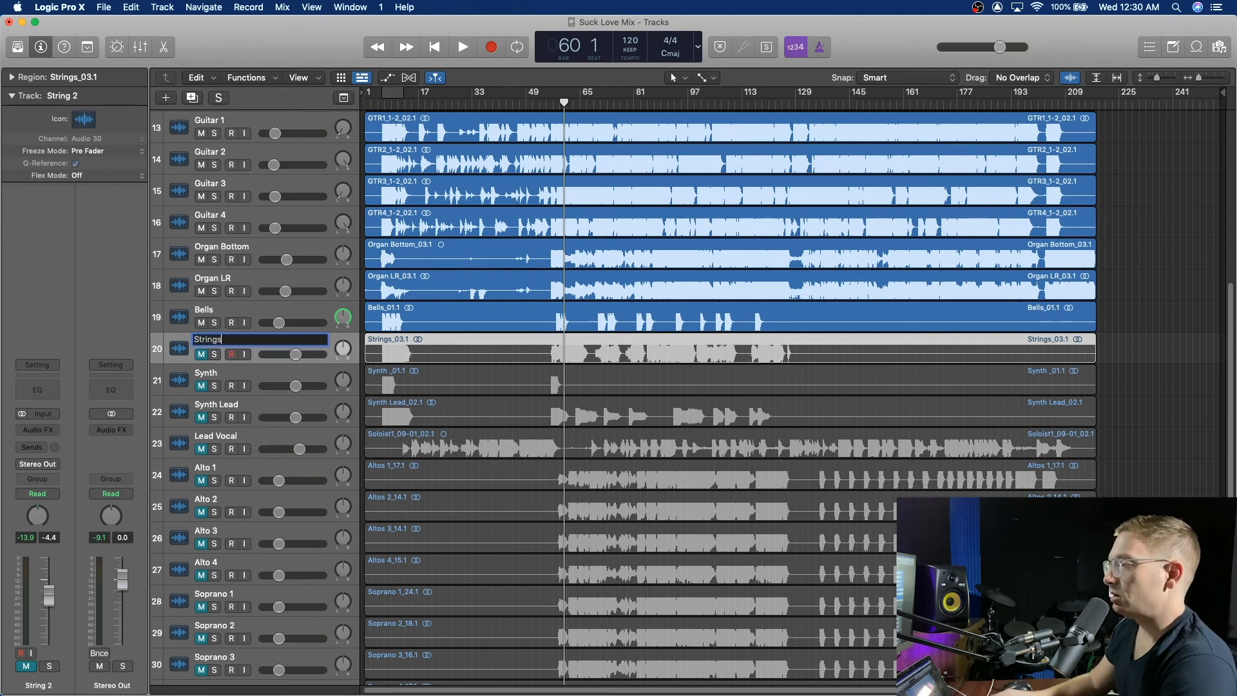
{"action": "key", "text": "Return"}
{"action": "left_click", "coordinate": [202, 356]}
{"action": "left_click", "coordinate": [215, 355]}
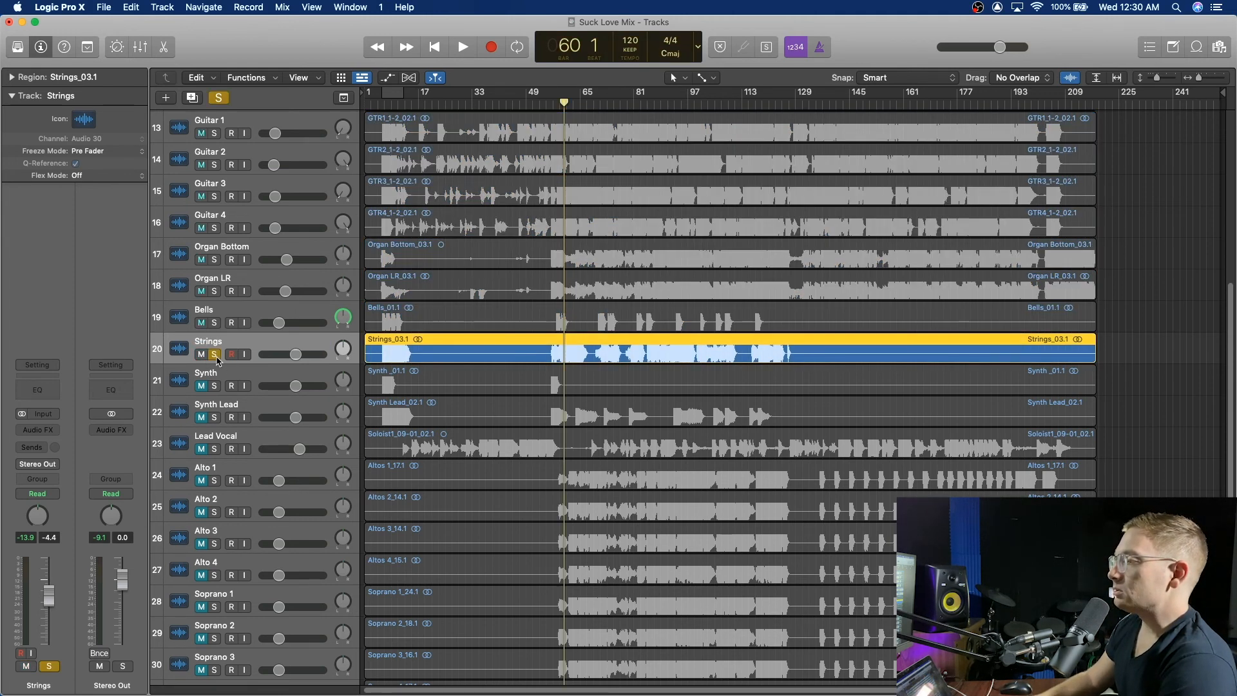
Restore the normal waveform size and listen to the soloed Strings track from about bar 54
{"action": "left_click", "coordinate": [1069, 78]}
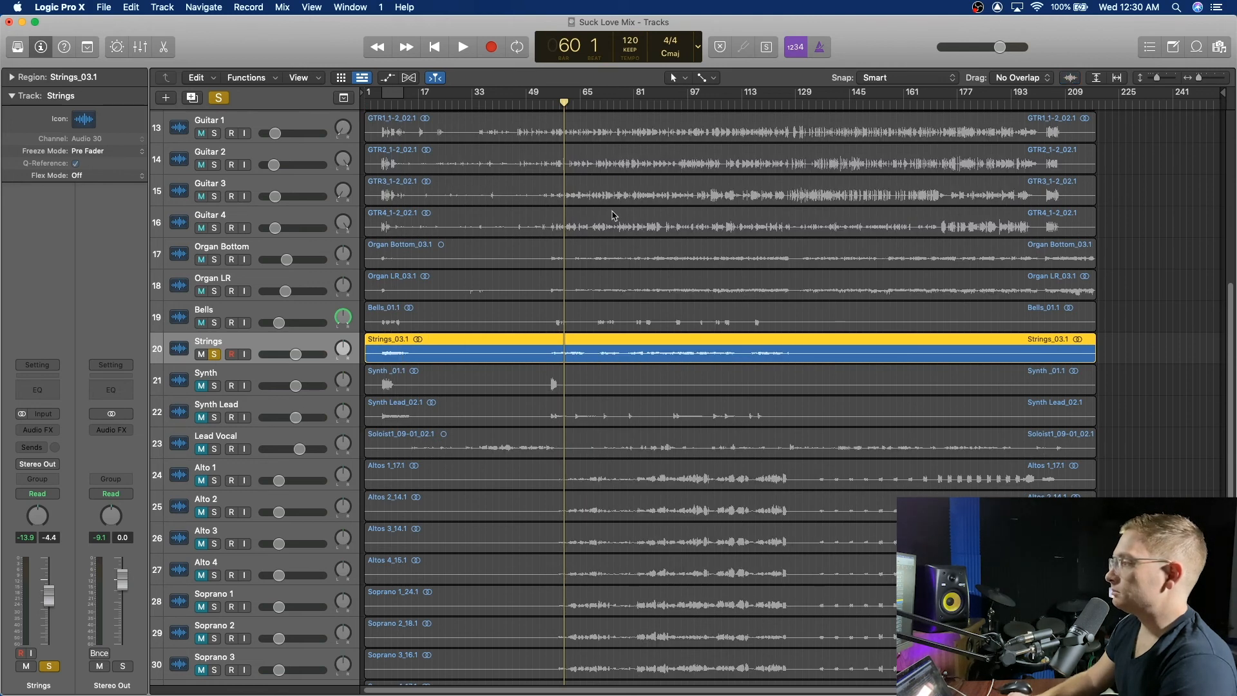
{"action": "double_click", "coordinate": [550, 105]}
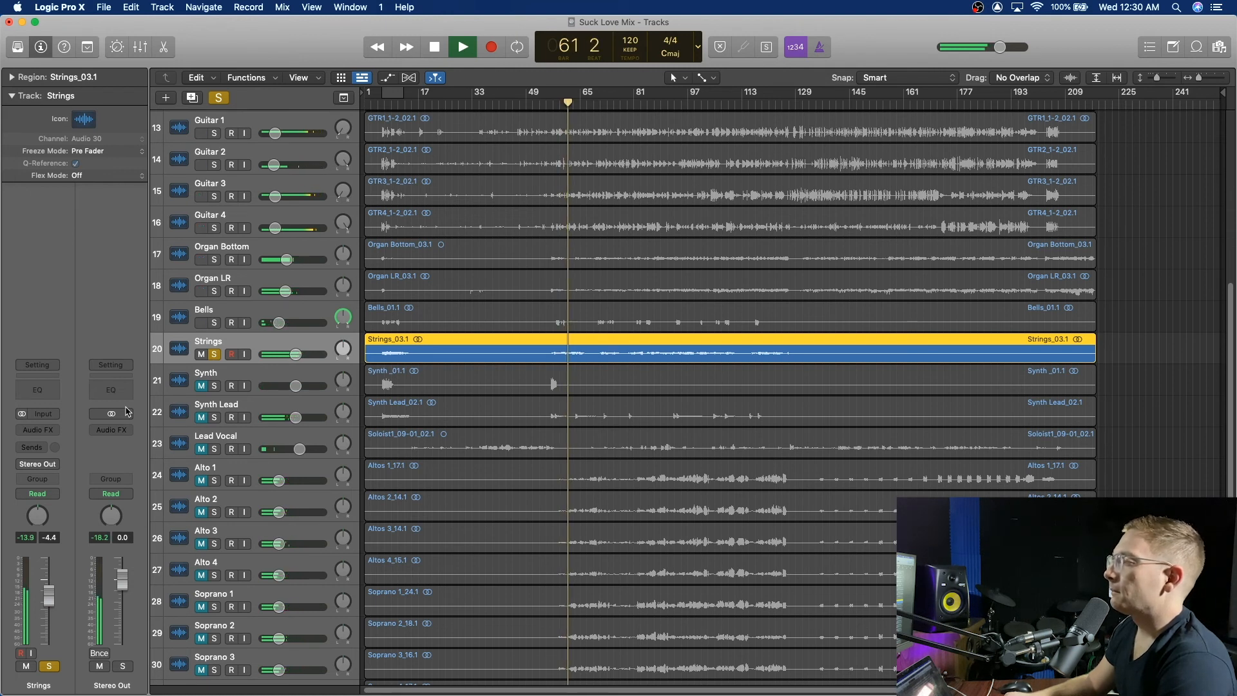
{"action": "key", "text": "space"}
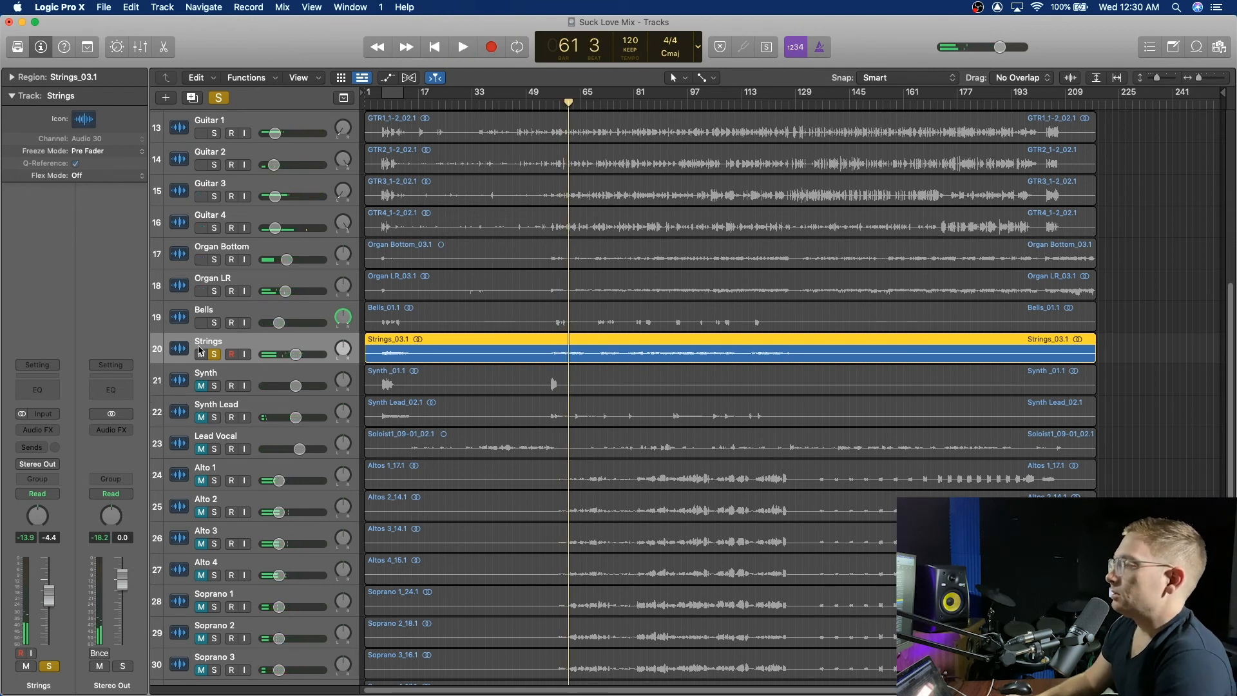
Insert the bx_console SSL 4000 E plug-in on the Strings track
{"action": "left_click", "coordinate": [40, 431]}
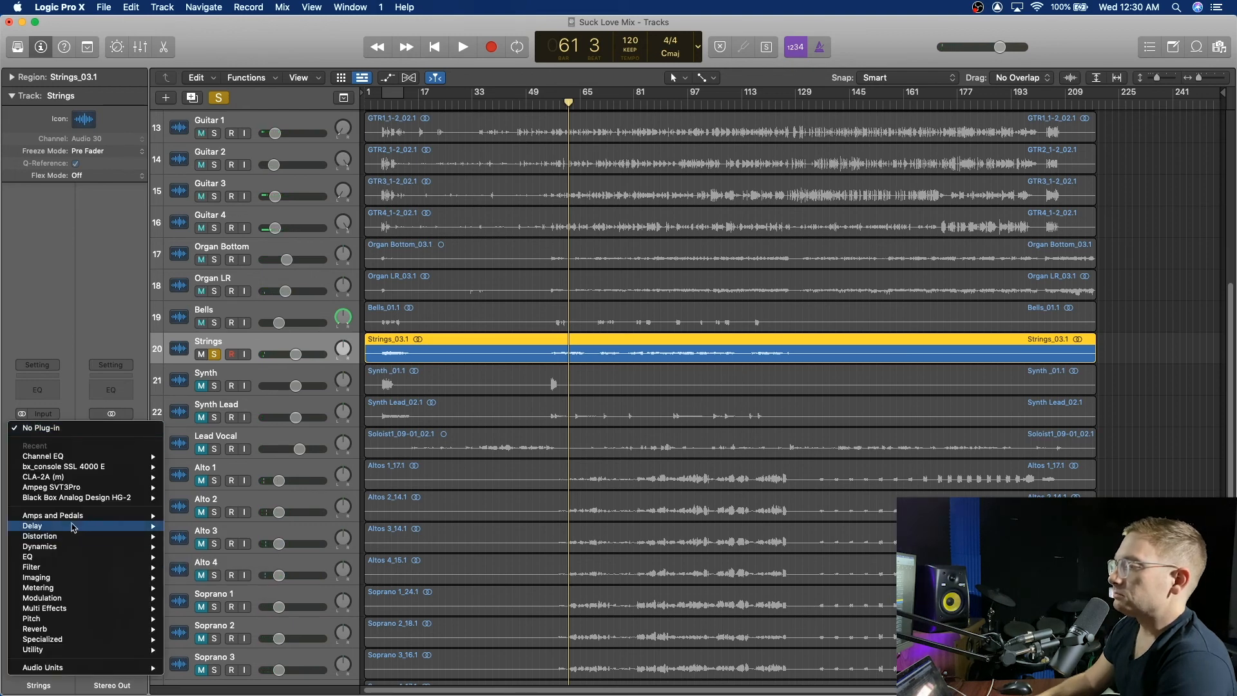
{"action": "mouse_move", "coordinate": [81, 517]}
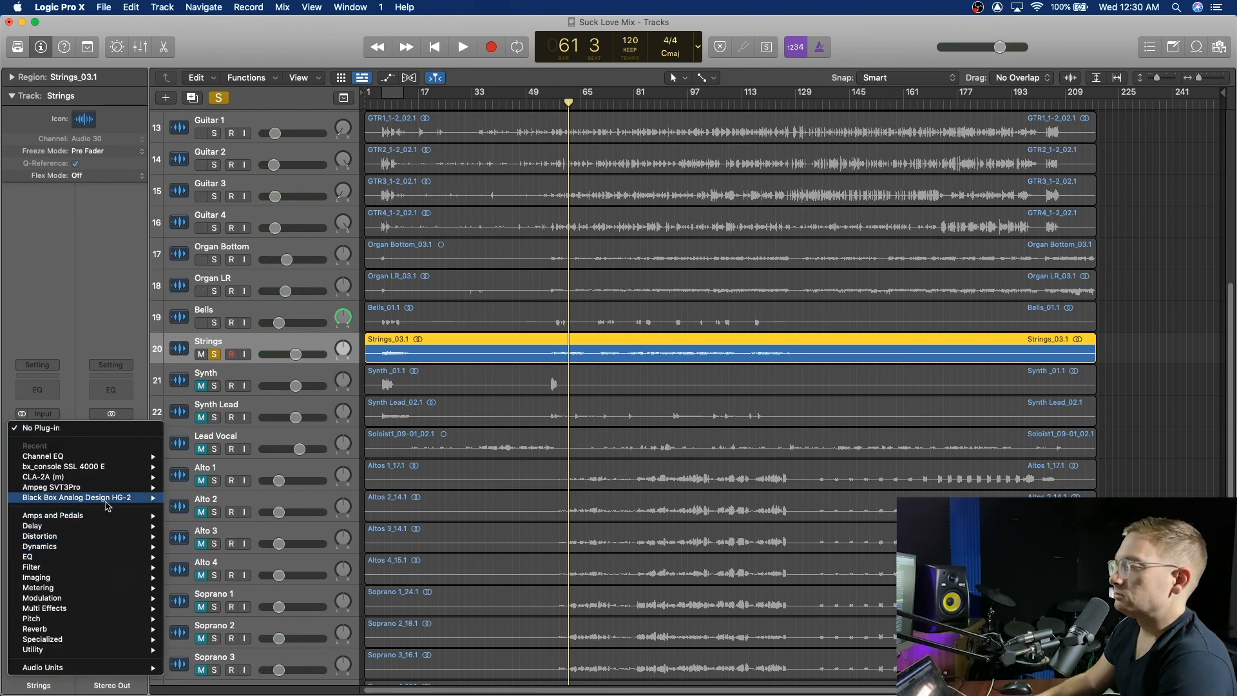
{"action": "mouse_move", "coordinate": [117, 468]}
{"action": "left_click", "coordinate": [205, 468]}
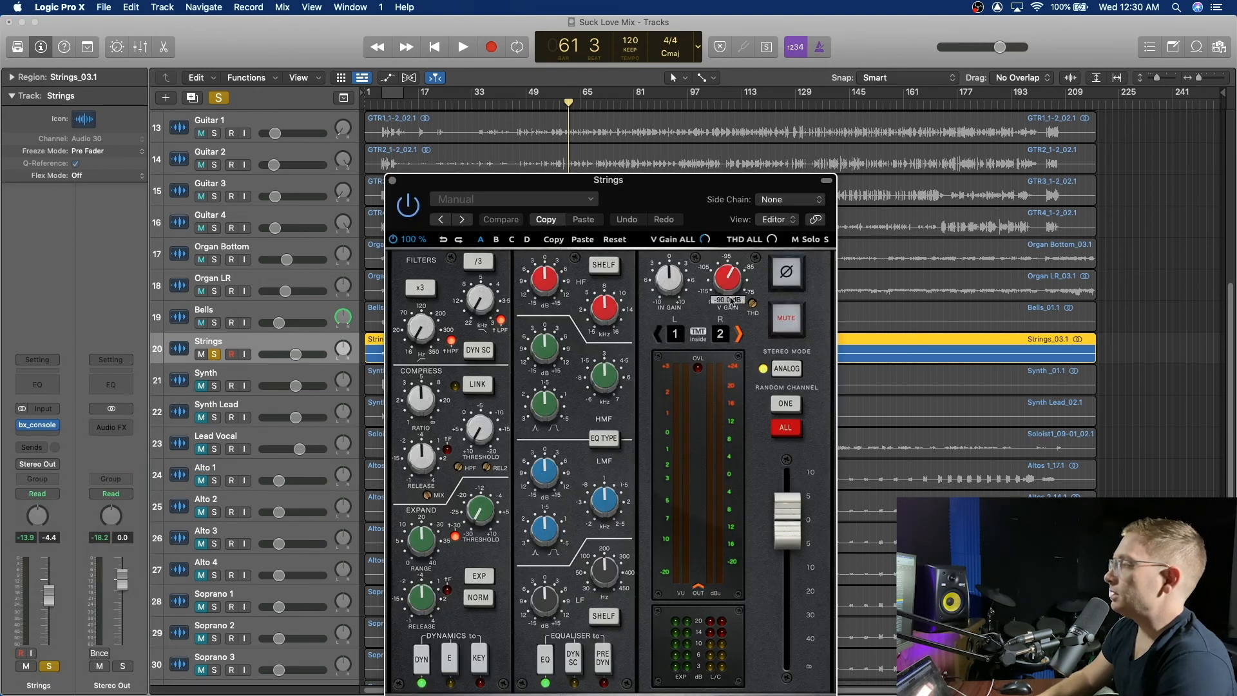
Adjust the bx_console low-mid frequency and cut the LMF gain while auditioning the soloed Strings
{"action": "key", "text": "space"}
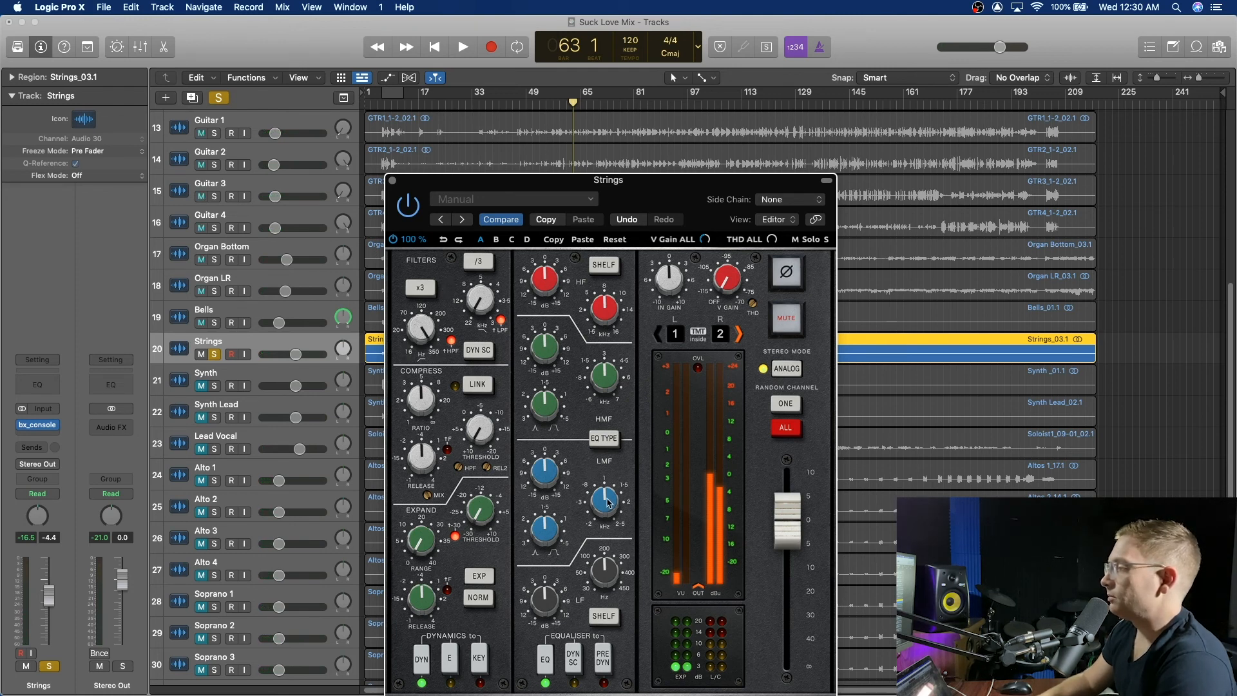
{"action": "key", "text": "space"}
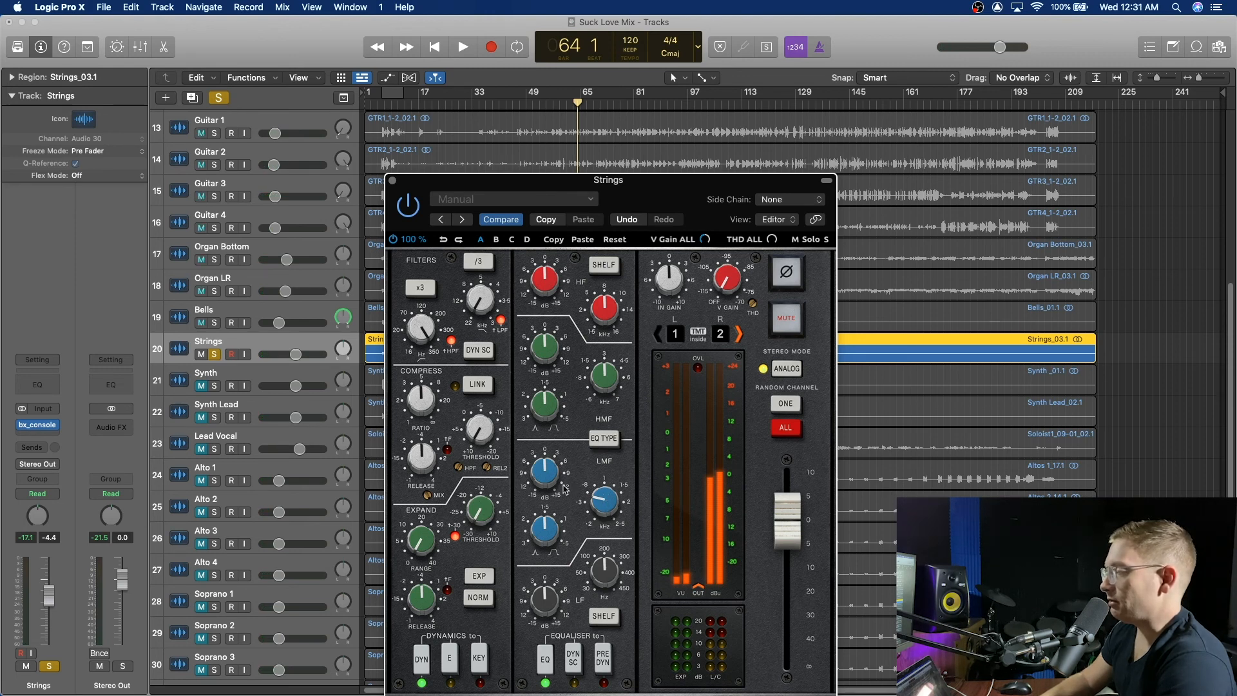
{"action": "key", "text": "space"}
{"action": "mouse_move", "coordinate": [553, 496]}
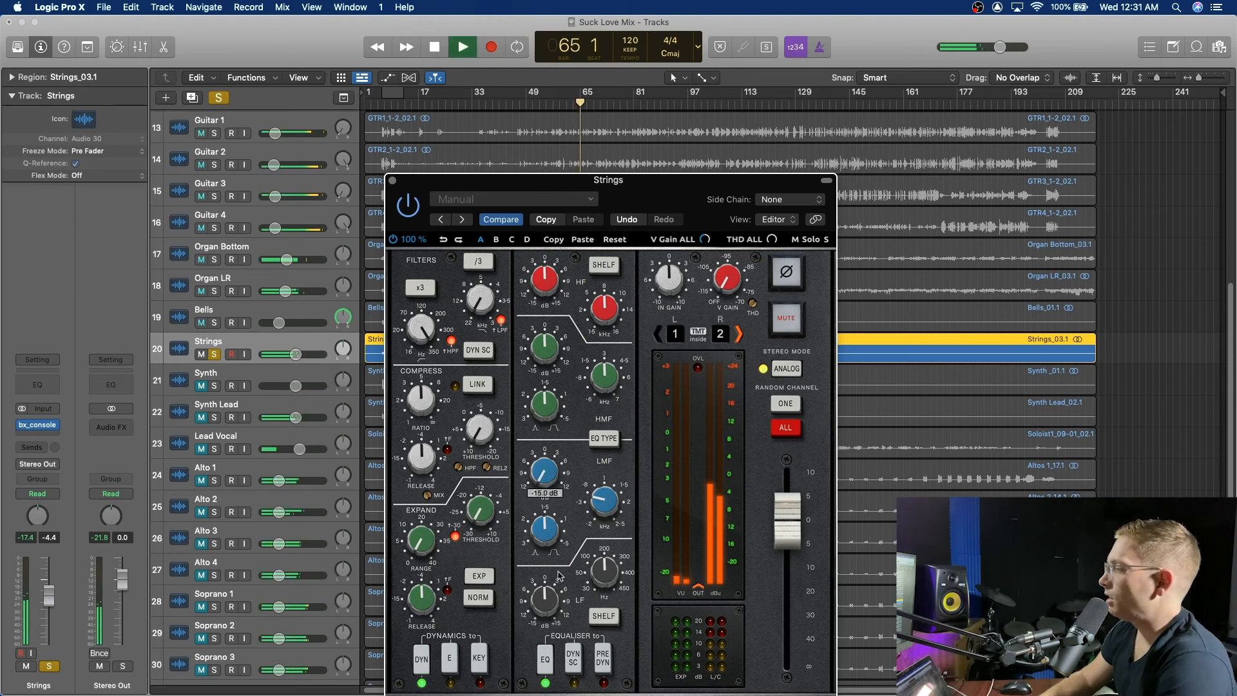
{"action": "left_click_drag", "start_coordinate": [553, 549], "coordinate": [544, 506]}
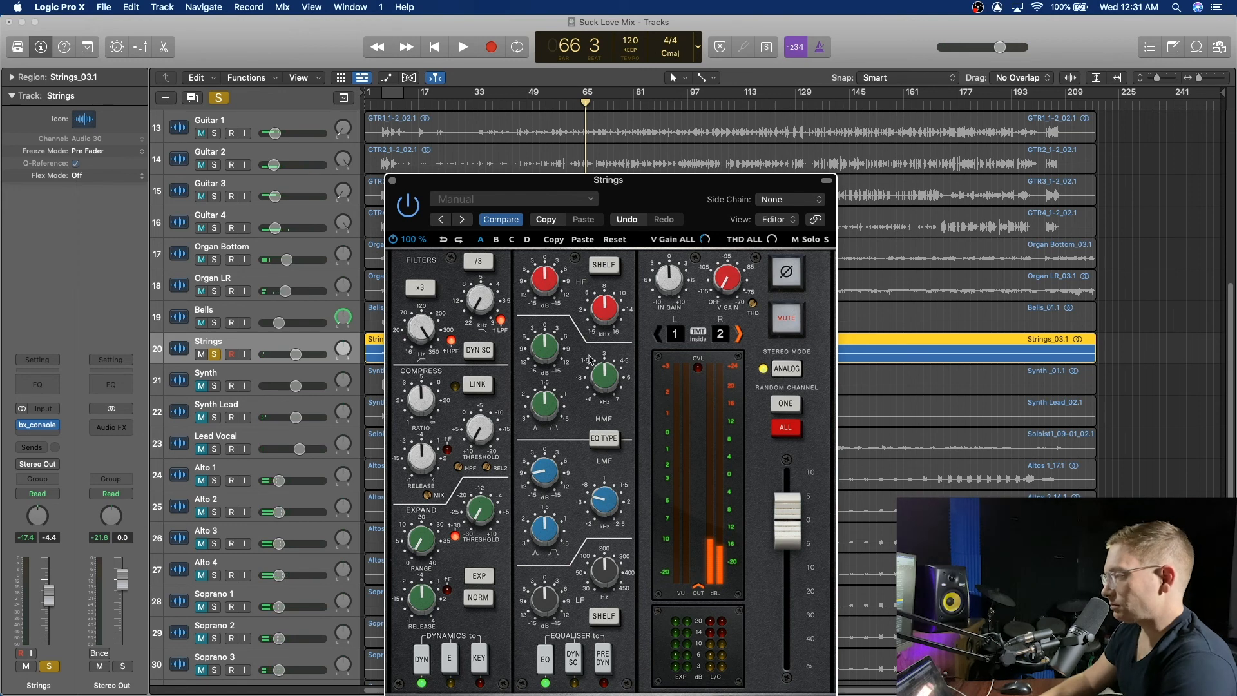
Move the bx_console window off the Strings region, replay from about bar 59 and toggle the plug-in's bypass to compare the sound
{"action": "key", "text": "space"}
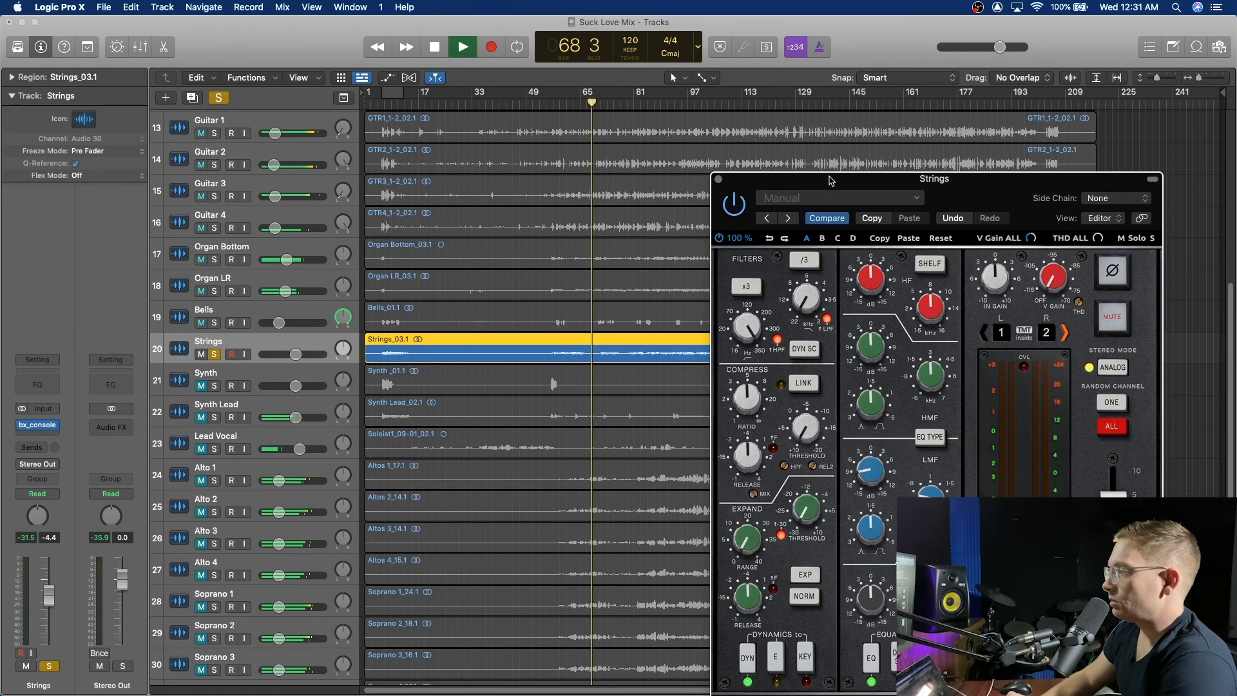
{"action": "left_click_drag", "start_coordinate": [507, 181], "coordinate": [832, 179]}
{"action": "left_click", "coordinate": [568, 105]}
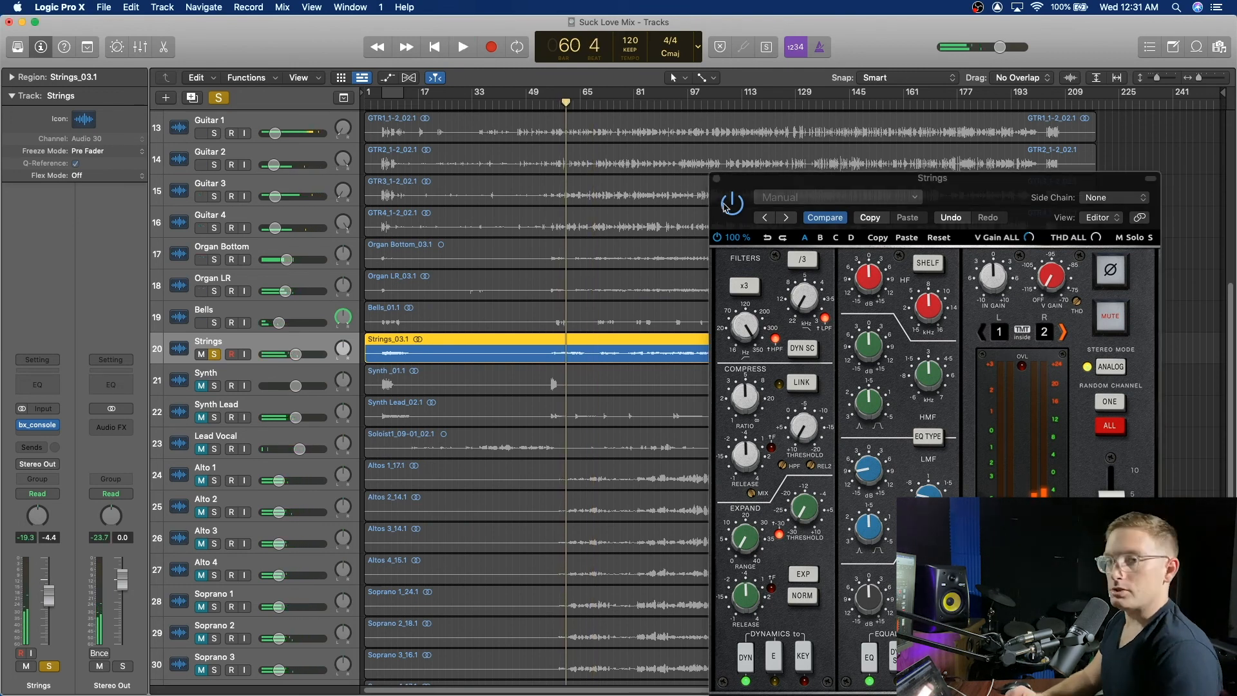
{"action": "key", "text": "space"}
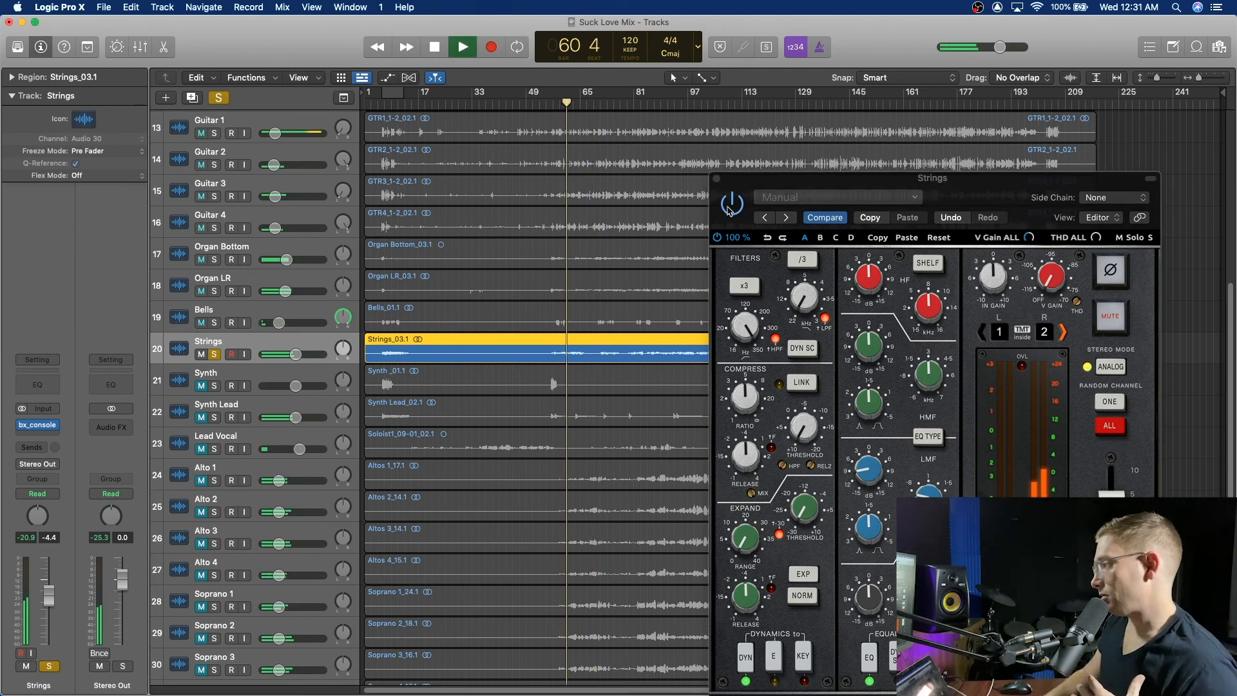
{"action": "left_click", "coordinate": [734, 212]}
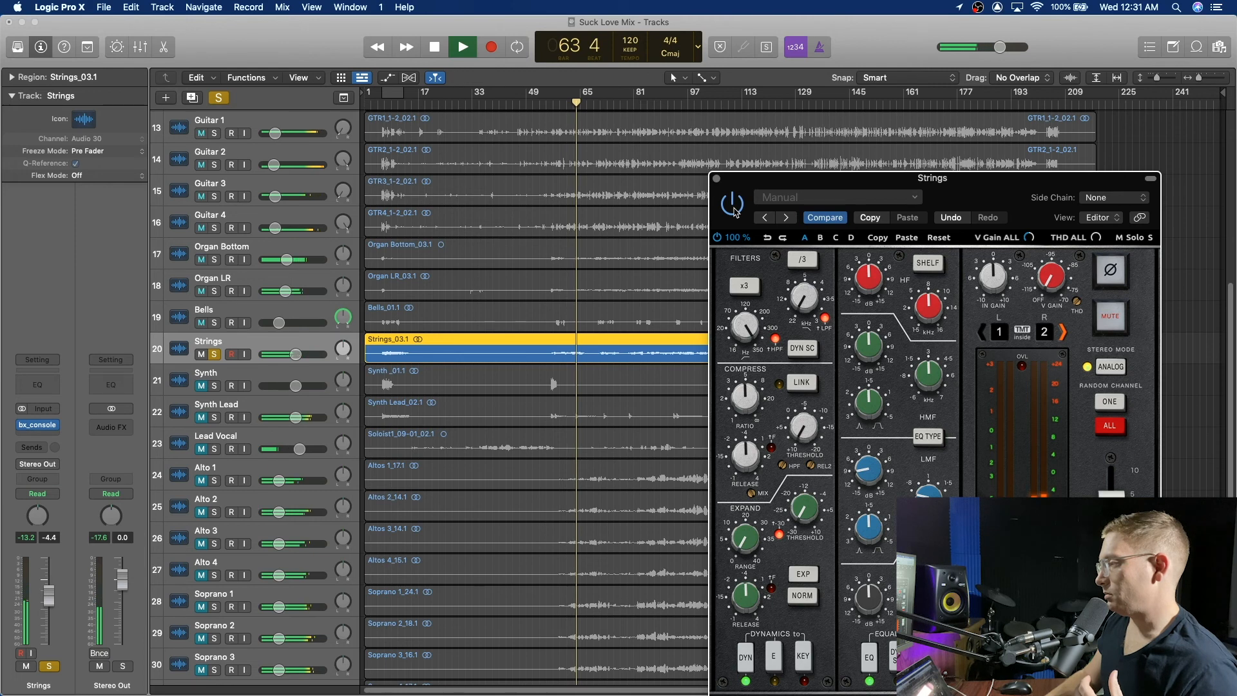
Unsolo the Strings track and lower its volume to about -14.4 dB while playing the mix from about bar 57
{"action": "key", "text": "space"}
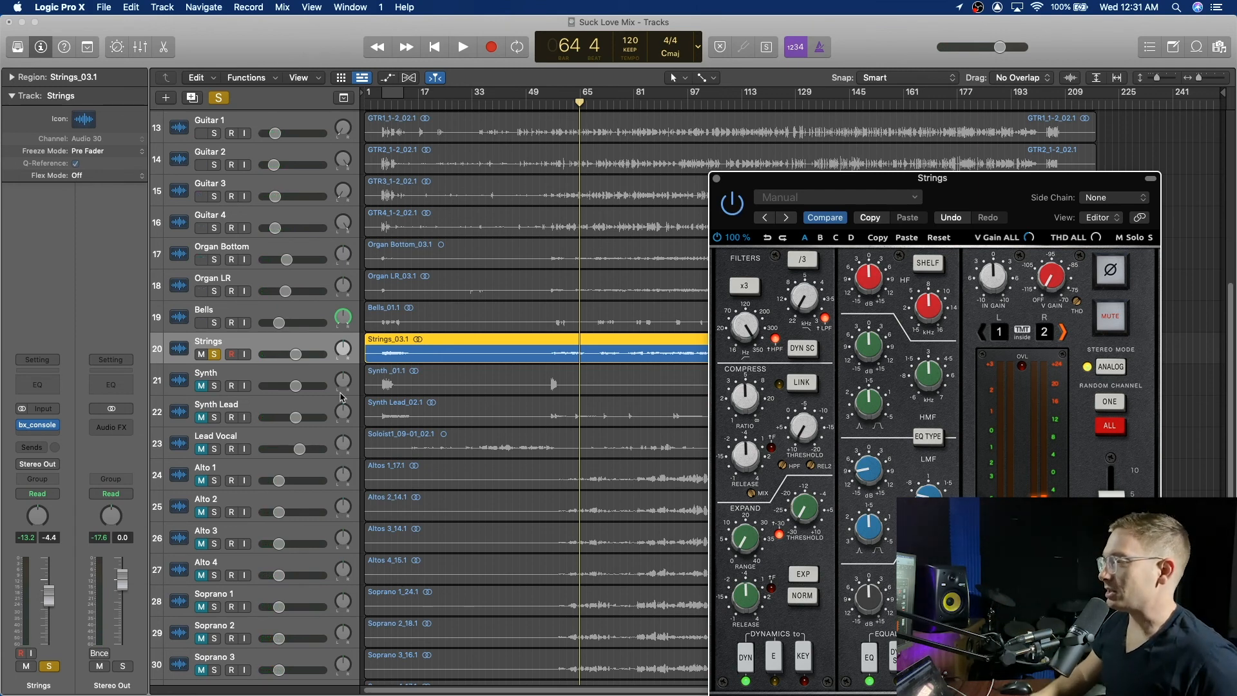
{"action": "left_click", "coordinate": [216, 355]}
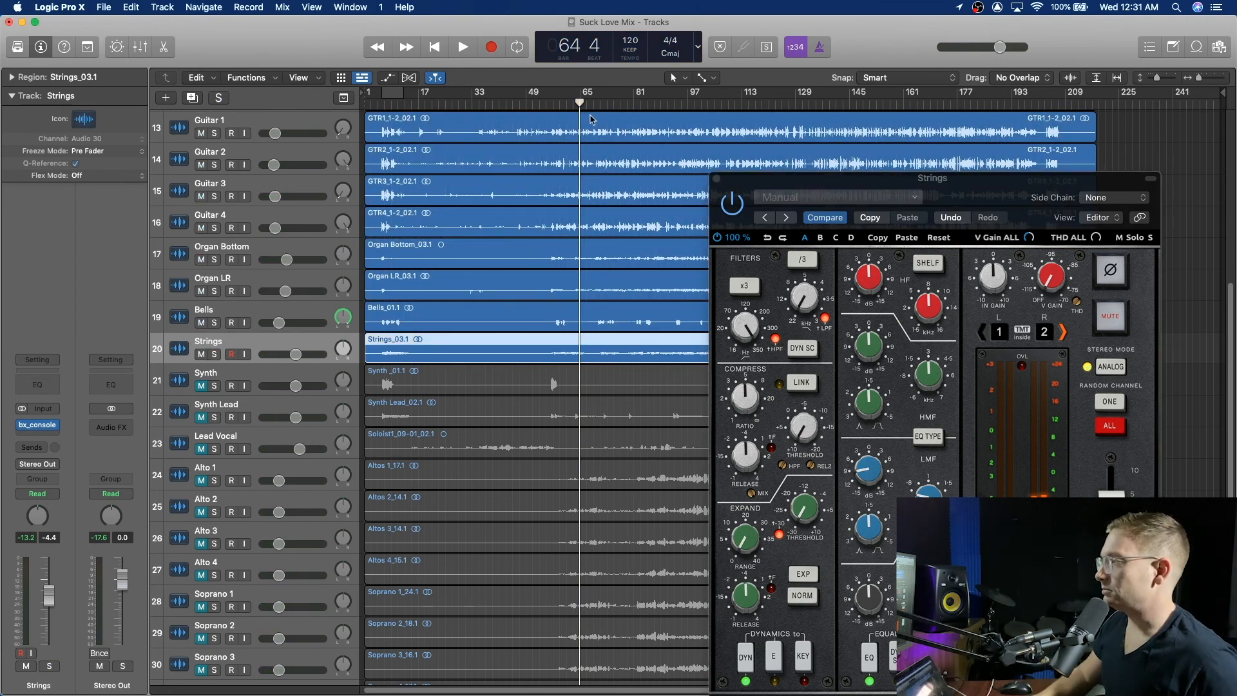
{"action": "left_click", "coordinate": [556, 102]}
{"action": "key", "text": "space"}
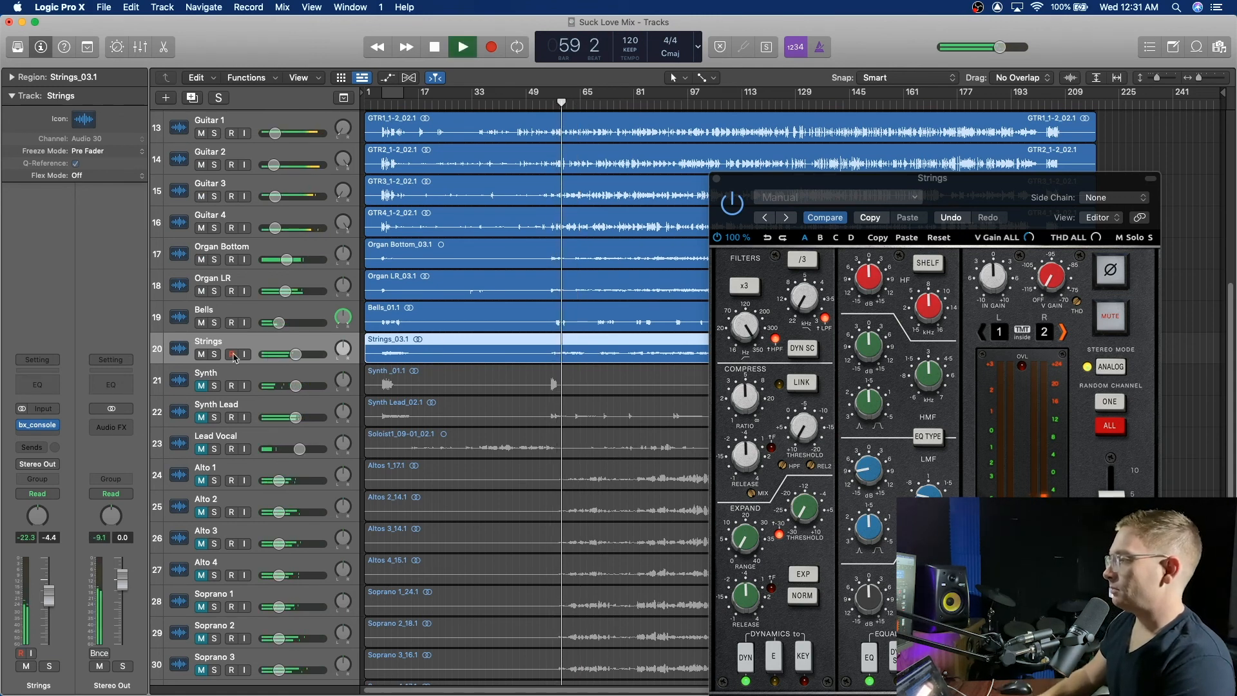
{"action": "left_click_drag", "start_coordinate": [295, 355], "coordinate": [281, 354]}
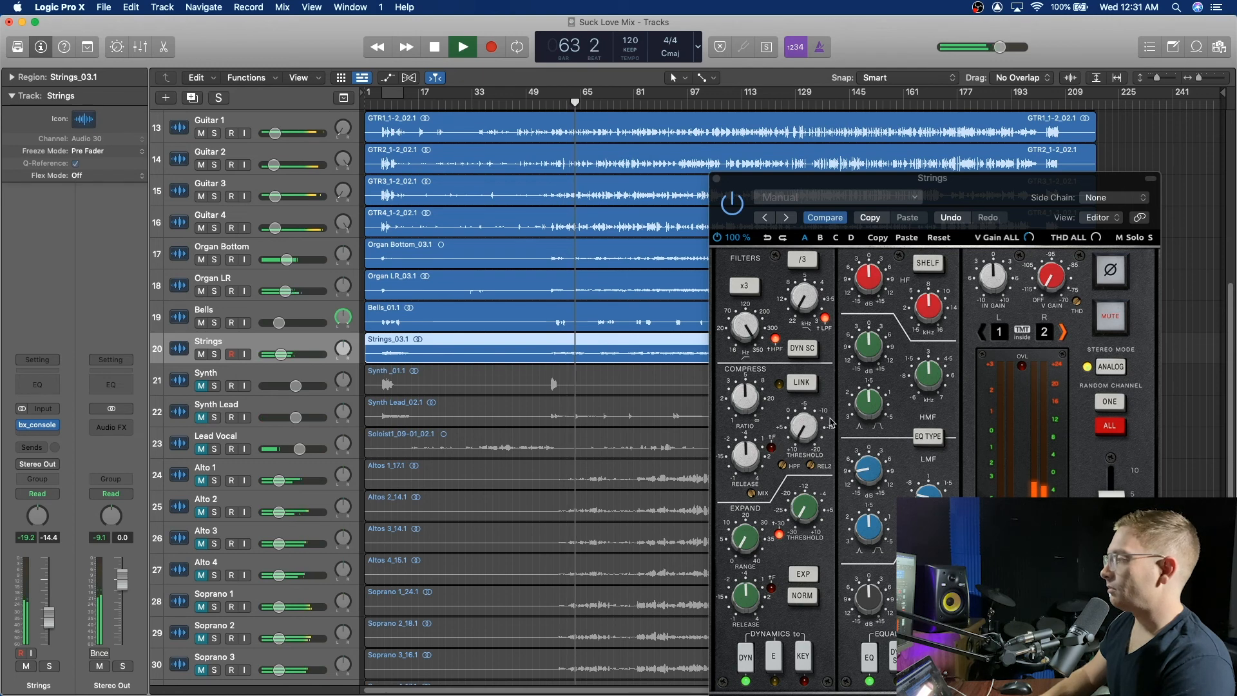
Adjust the Strings compressor threshold and trim the track's volume to about -15.4 dB while listening to the mix up to about bar 95
{"action": "left_click", "coordinate": [809, 429]}
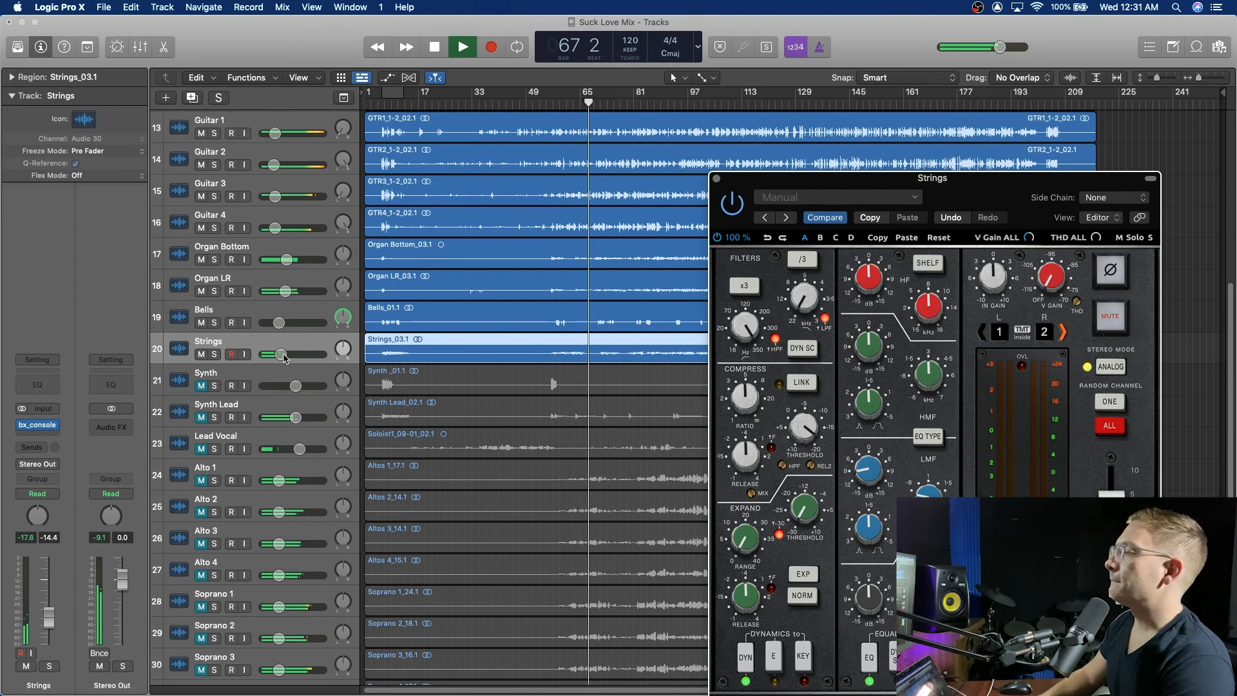
{"action": "left_click_drag", "start_coordinate": [281, 354], "coordinate": [279, 354]}
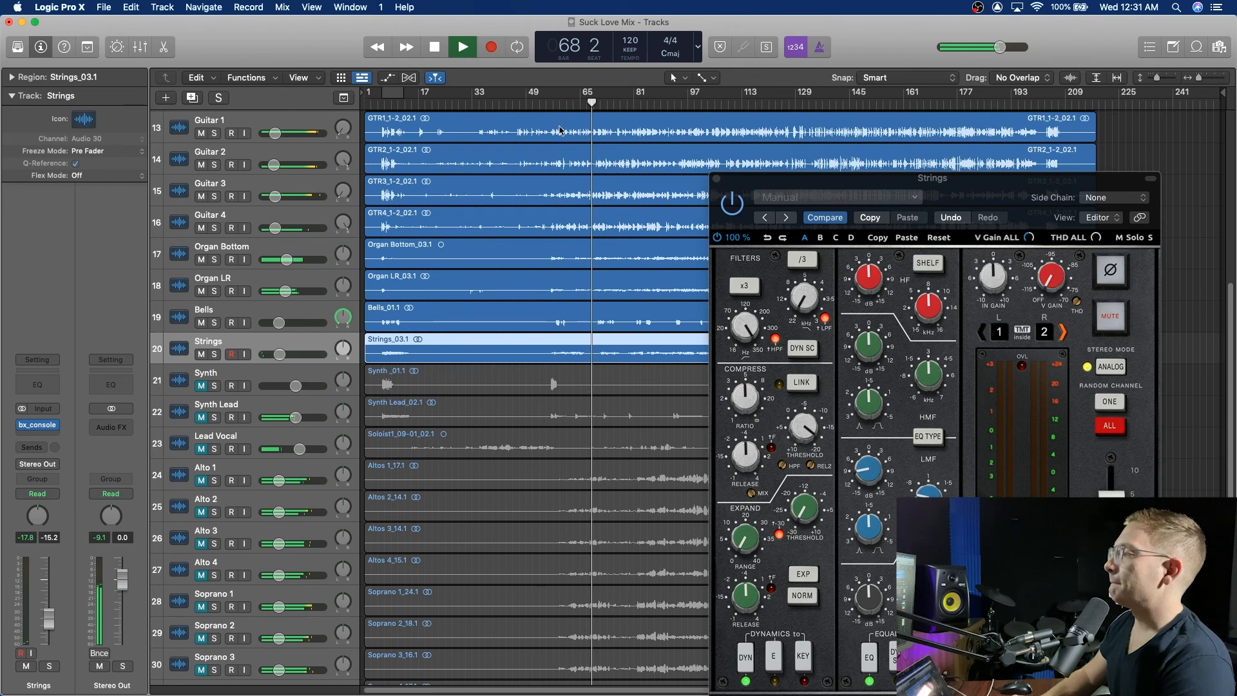
{"action": "left_click", "coordinate": [605, 103]}
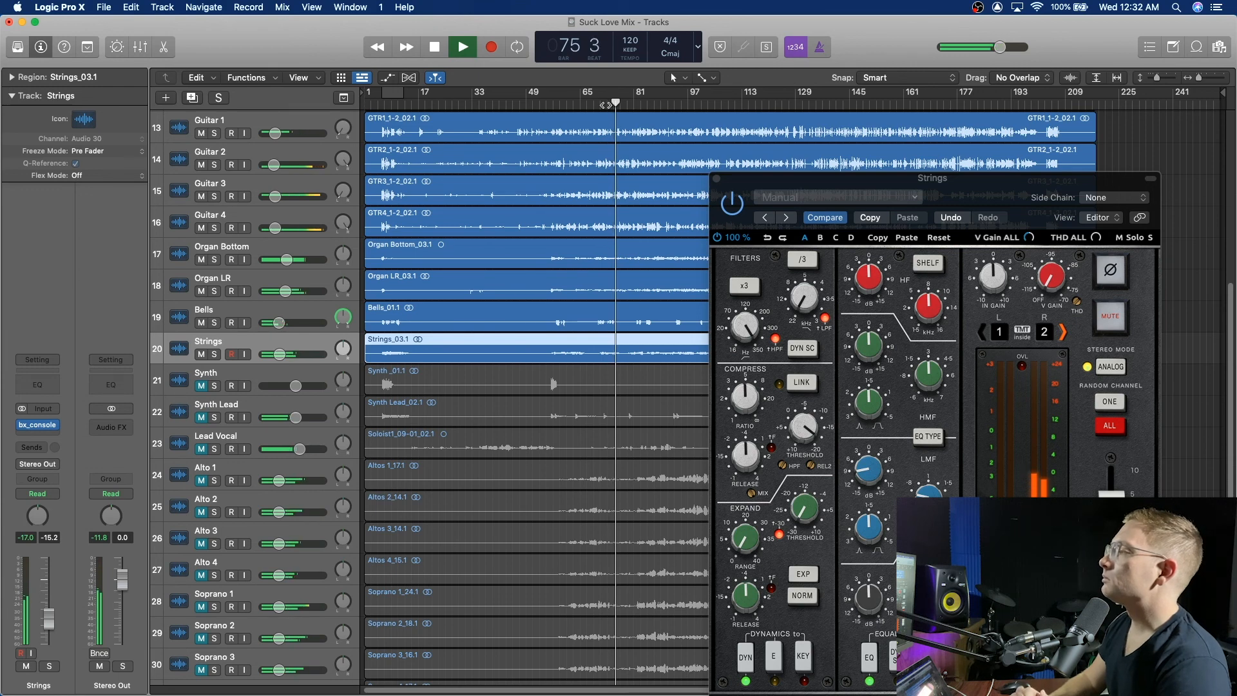
{"action": "left_click", "coordinate": [717, 179]}
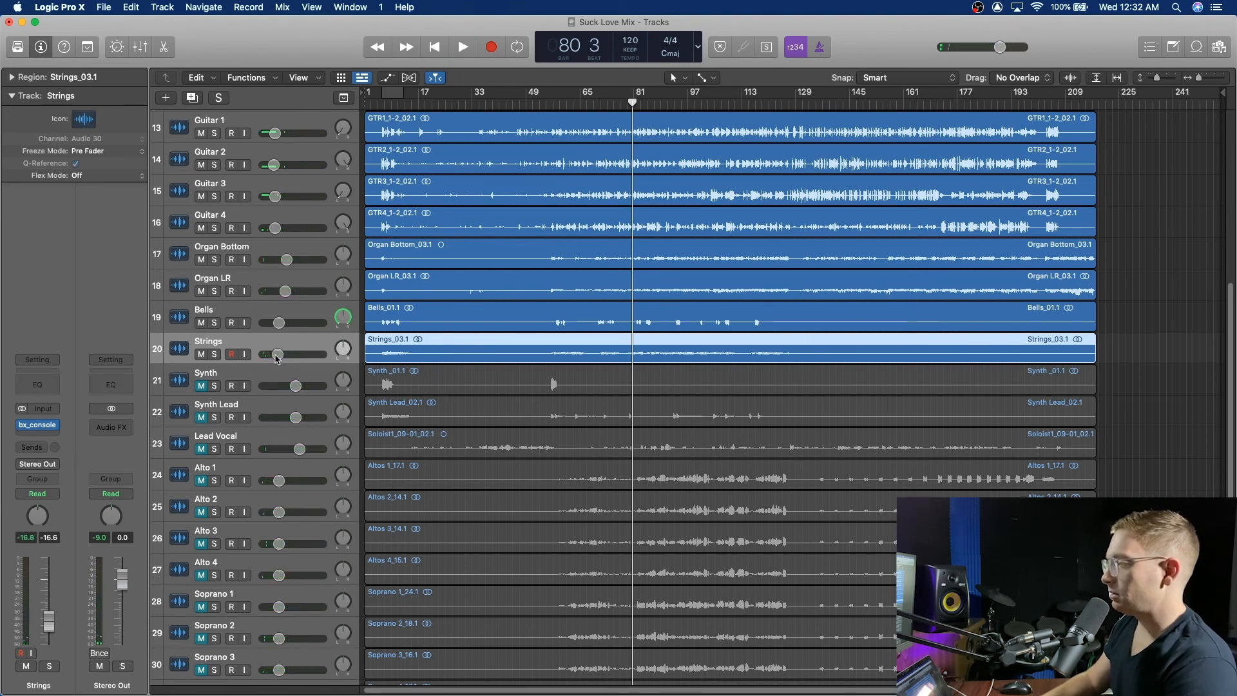
{"action": "key", "text": "space"}
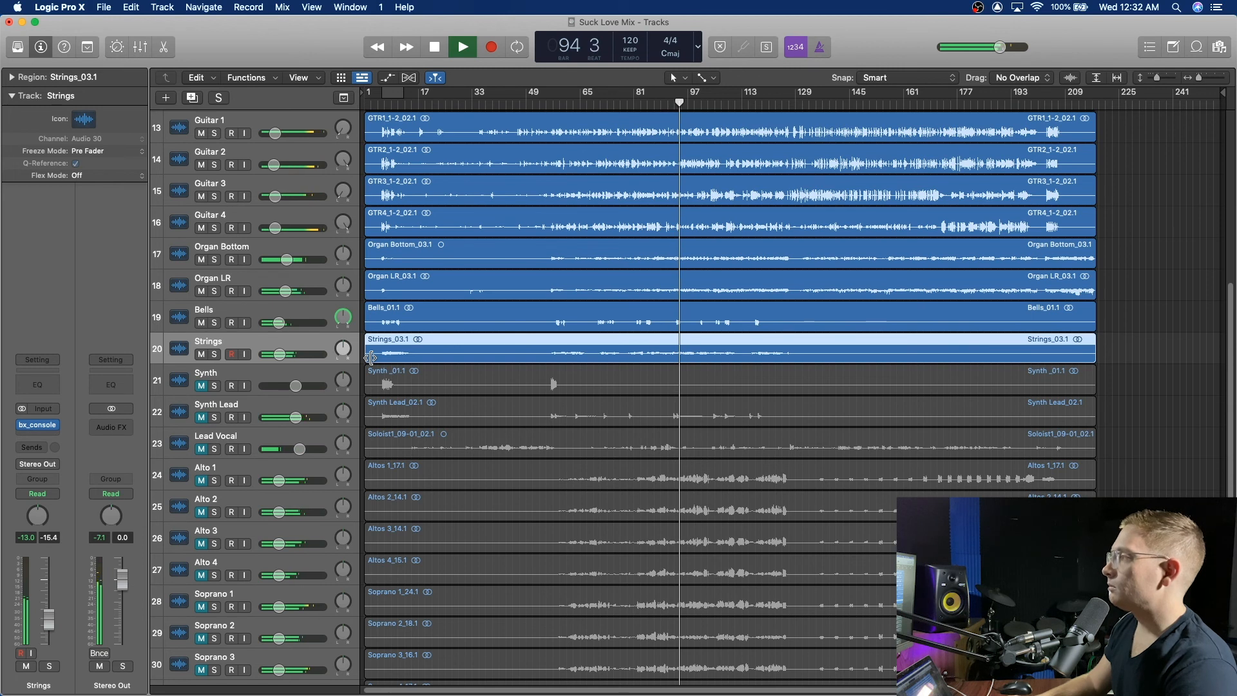
{"action": "key", "text": "space"}
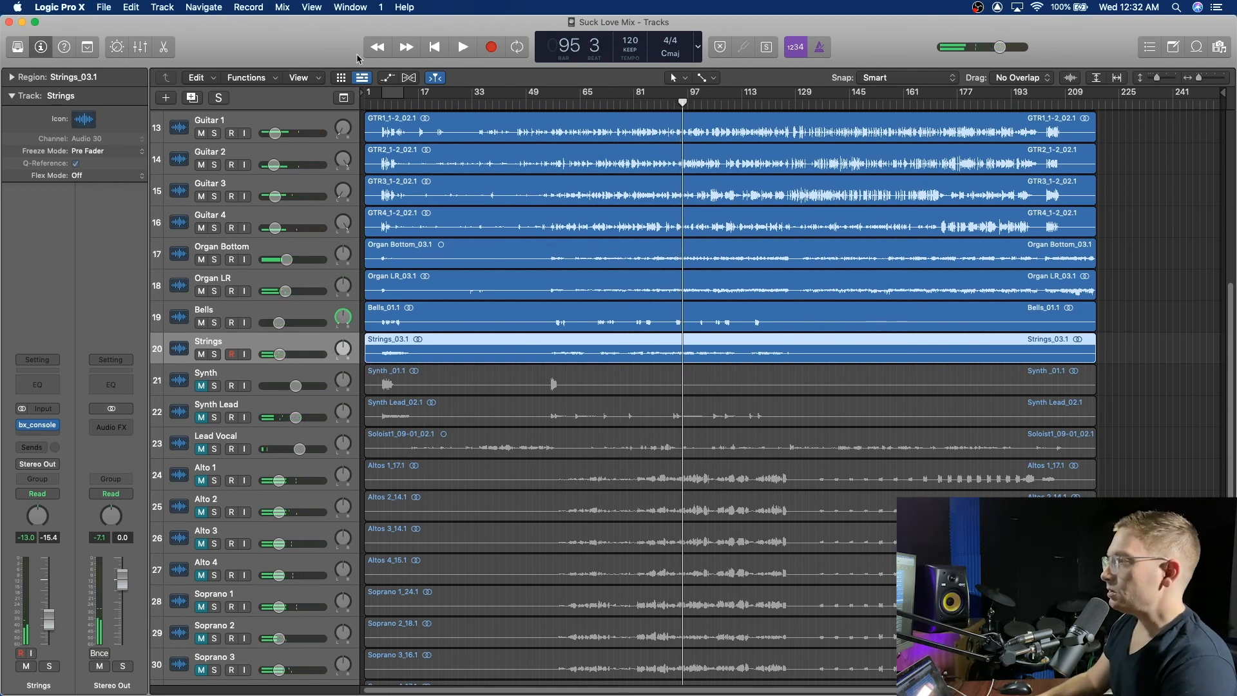
Unmute and solo the Synth track and lower its volume to about -17.6 dB while playing from about bar 55
{"action": "left_click", "coordinate": [202, 387]}
{"action": "left_click", "coordinate": [215, 387]}
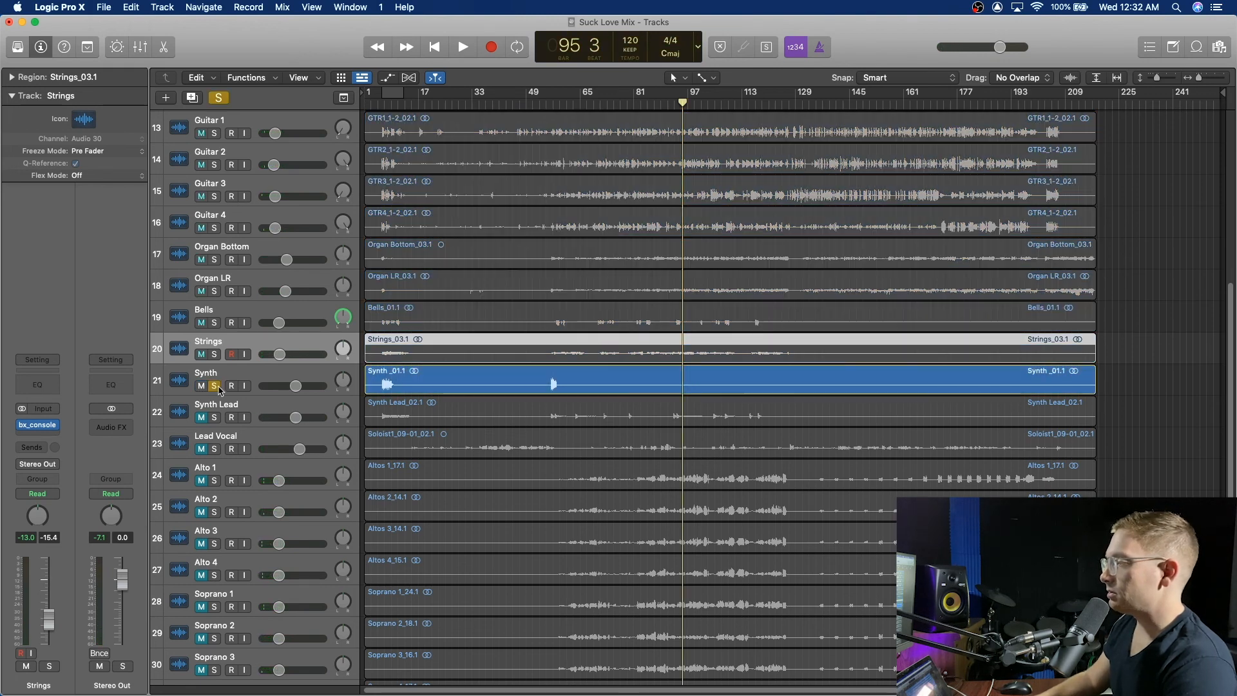
{"action": "left_click", "coordinate": [546, 104]}
{"action": "key", "text": "space"}
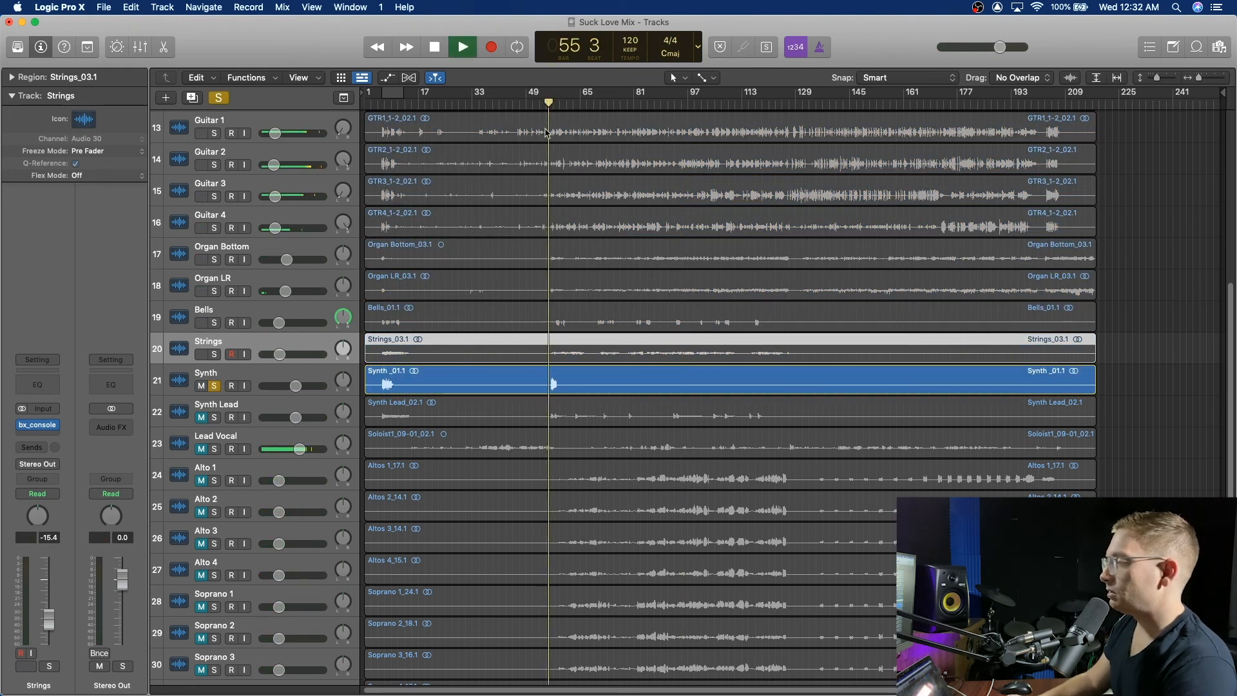
{"action": "mouse_move", "coordinate": [295, 386]}
{"action": "left_mouse_down"}
{"action": "mouse_move", "coordinate": [261, 386]}
{"action": "mouse_move", "coordinate": [277, 387]}
{"action": "left_mouse_up"}
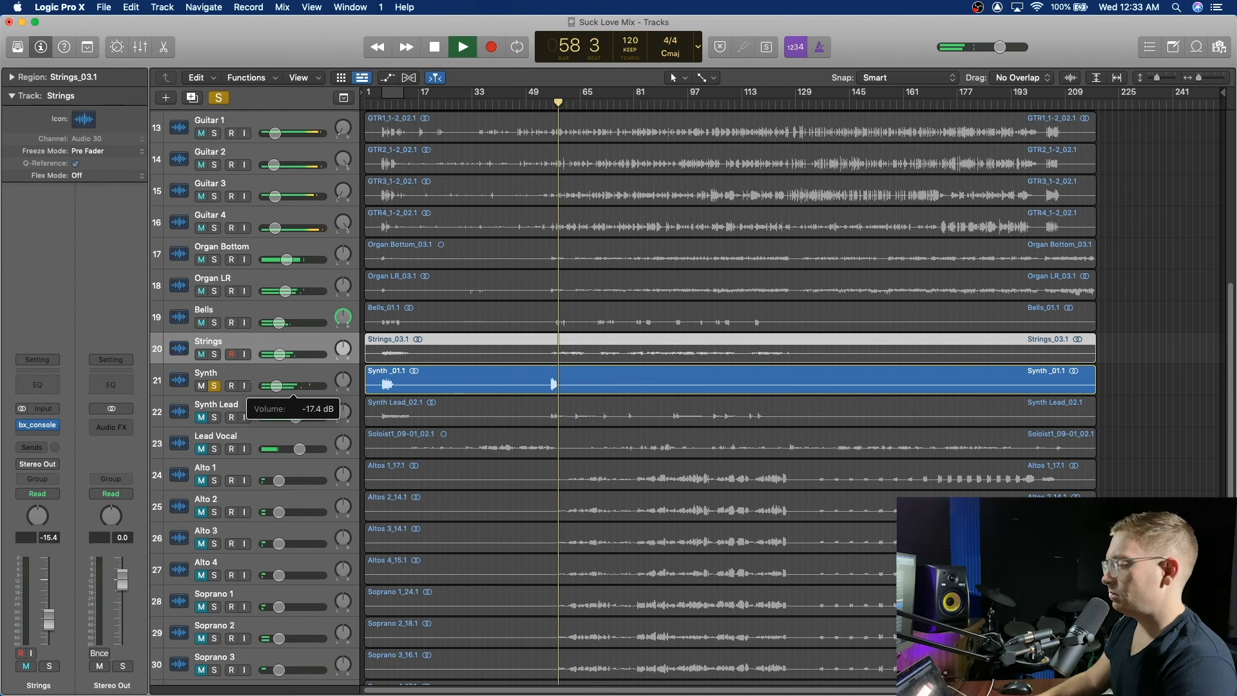
{"action": "left_click", "coordinate": [548, 103]}
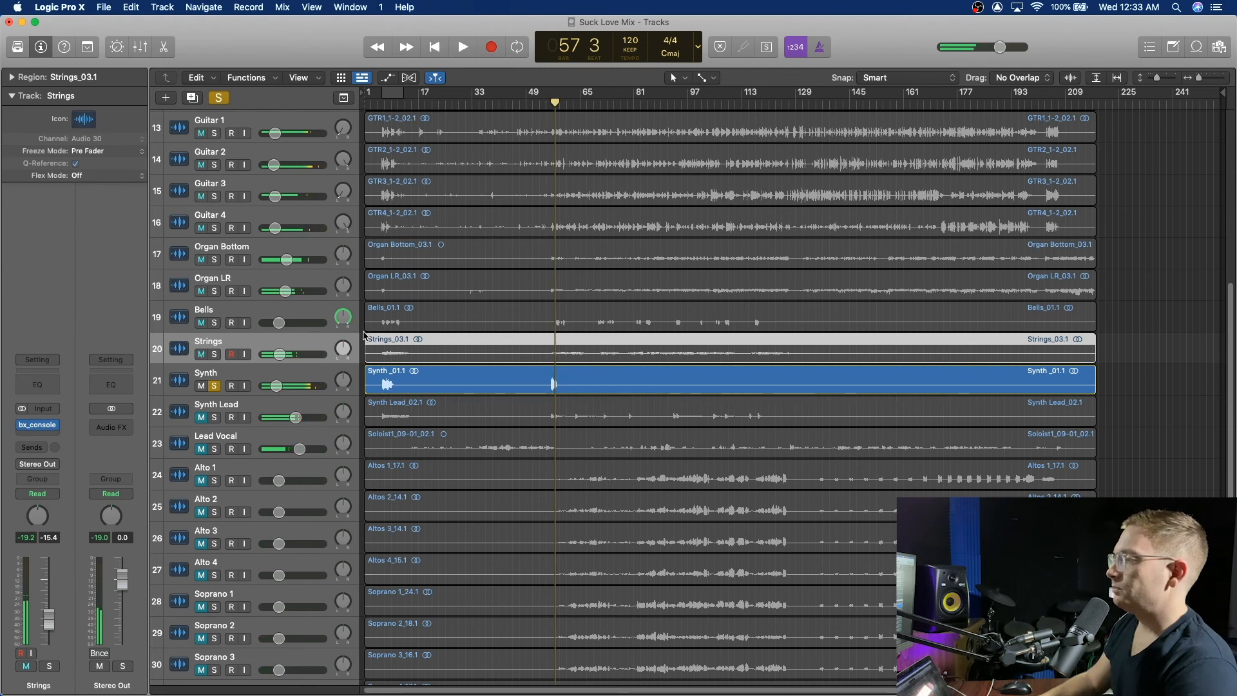
Insert the Plugin Alliance bx_console SSL 4000 E plug-in on the Synth track
{"action": "left_click", "coordinate": [223, 380]}
{"action": "left_click", "coordinate": [37, 428]}
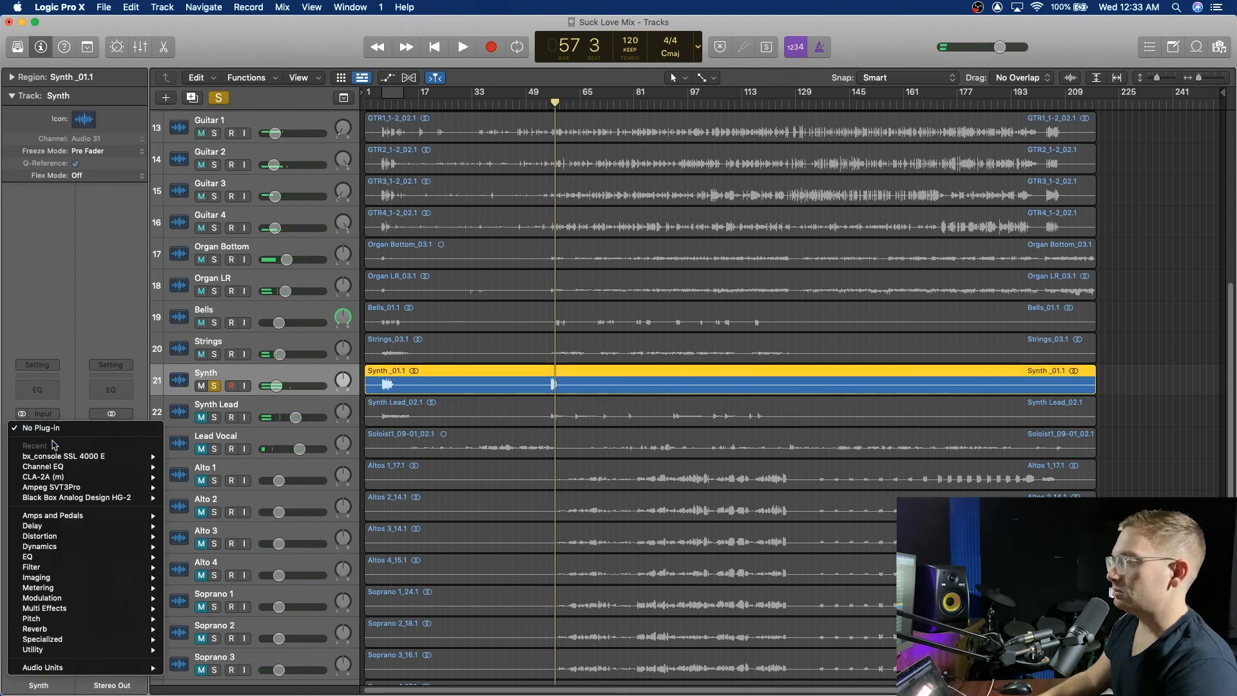
{"action": "mouse_move", "coordinate": [100, 669]}
{"action": "mouse_move", "coordinate": [243, 635]}
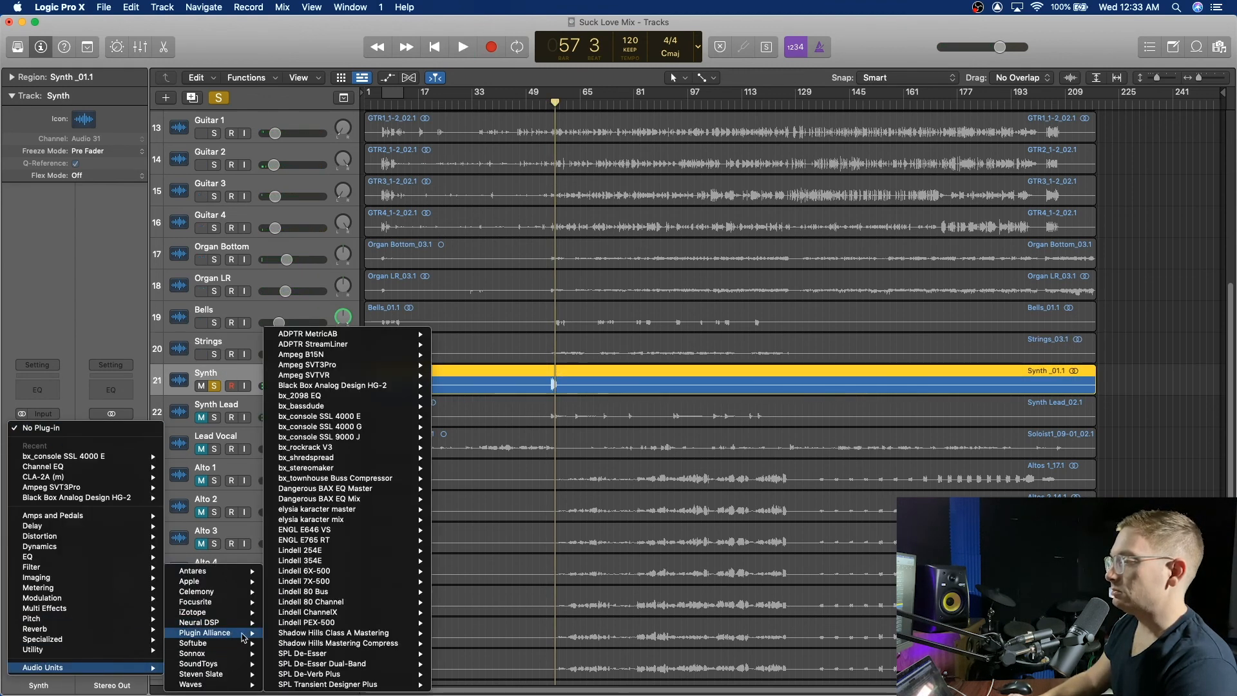
{"action": "mouse_move", "coordinate": [351, 480]}
{"action": "left_click", "coordinate": [468, 420]}
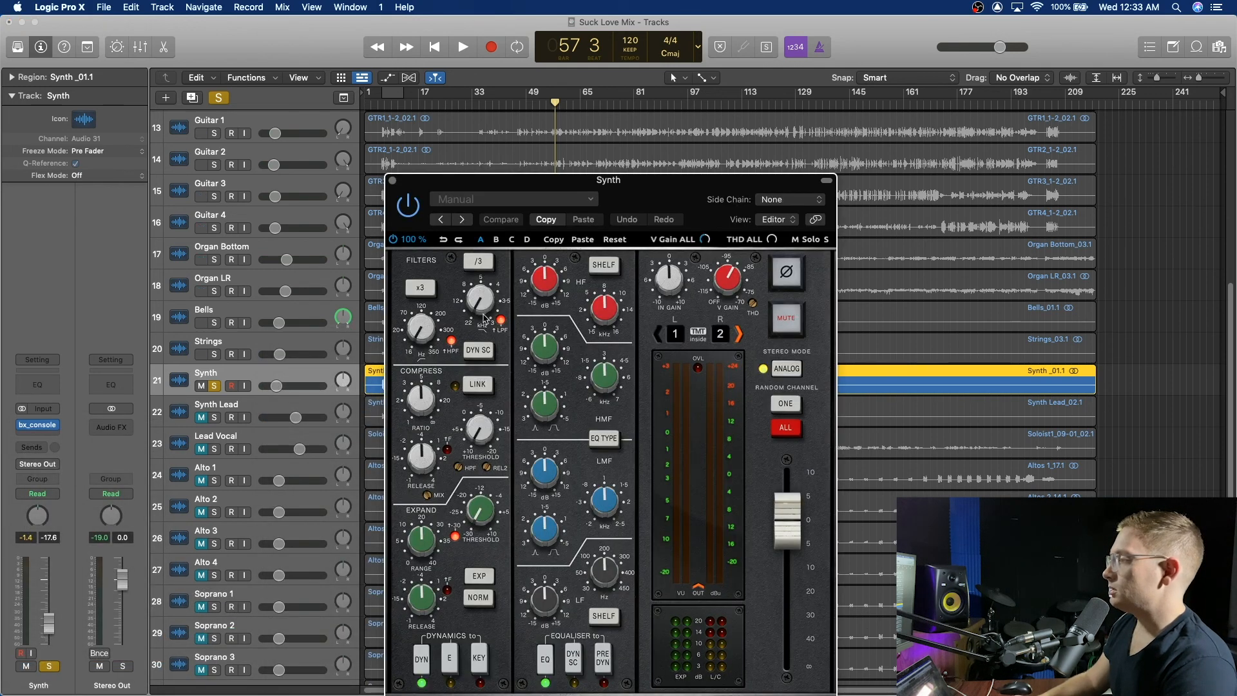
Raise the high-pass filter, turn down V Gain and cut the low-mid band at about 503 Hz in the Synth's bx_console
{"action": "left_click_drag", "start_coordinate": [420, 335], "coordinate": [609, 5]}
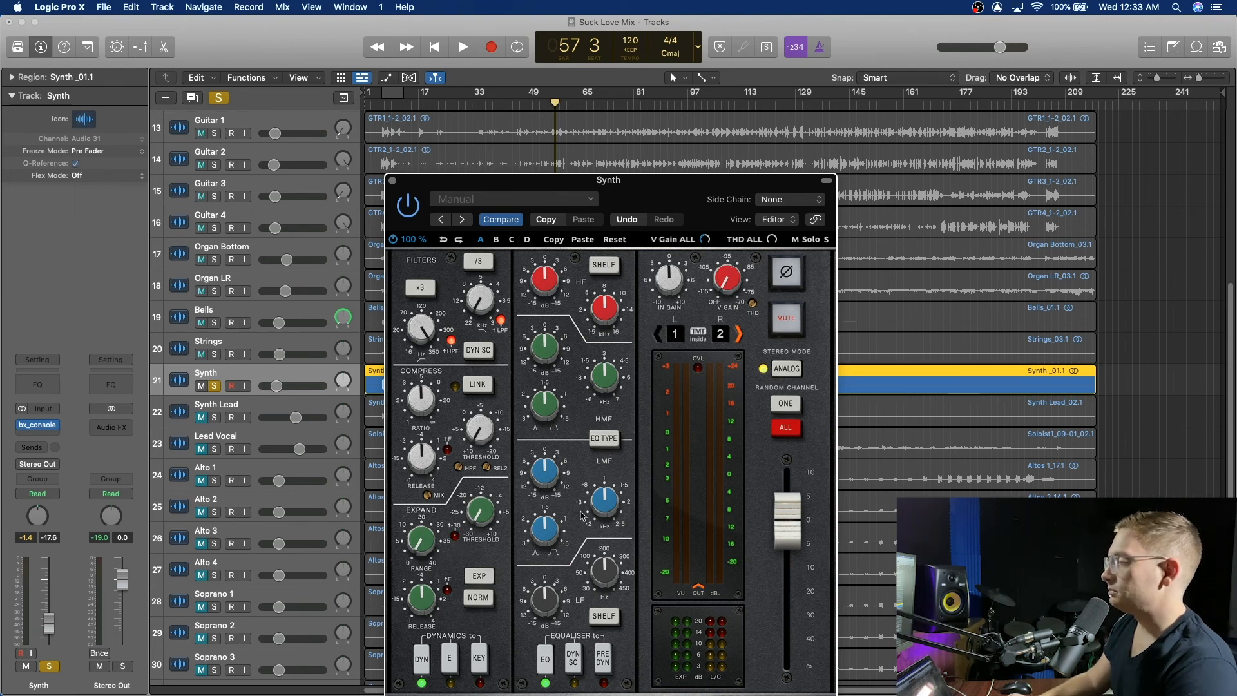
{"action": "key", "text": "space"}
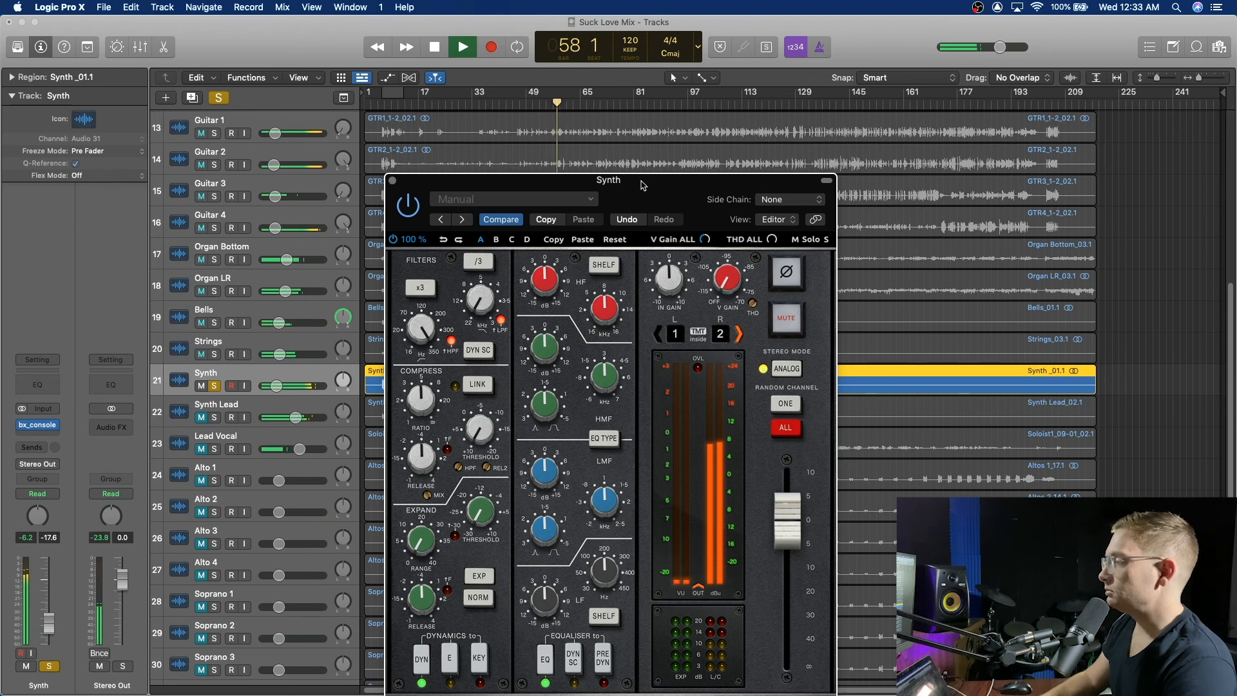
{"action": "left_click_drag", "start_coordinate": [641, 181], "coordinate": [874, 161]}
{"action": "left_click", "coordinate": [551, 107]}
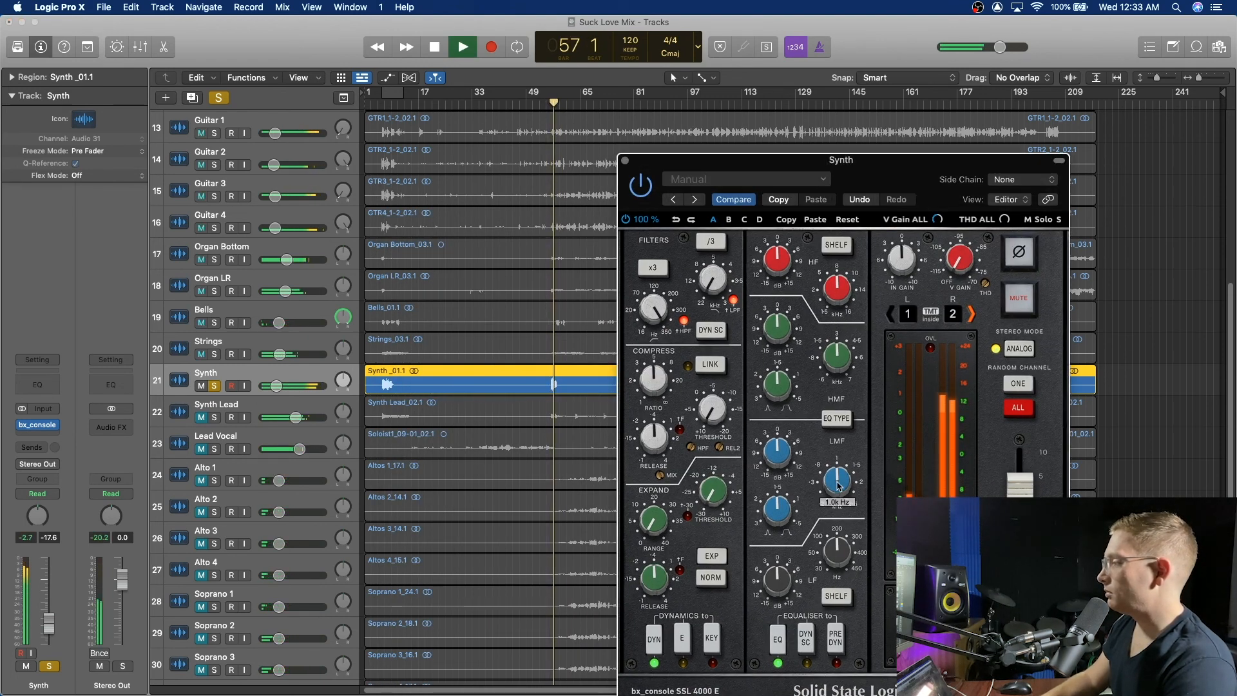
{"action": "left_click_drag", "start_coordinate": [839, 481], "coordinate": [840, 514]}
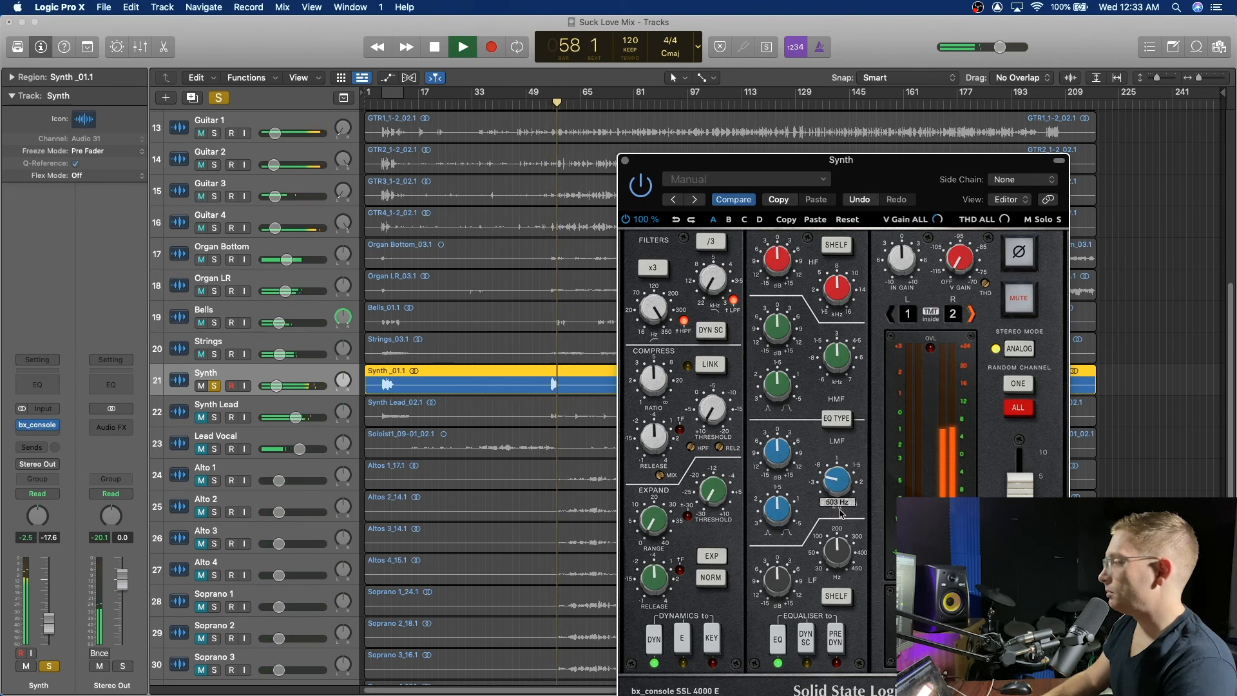
{"action": "left_click_drag", "start_coordinate": [781, 469], "coordinate": [775, 485]}
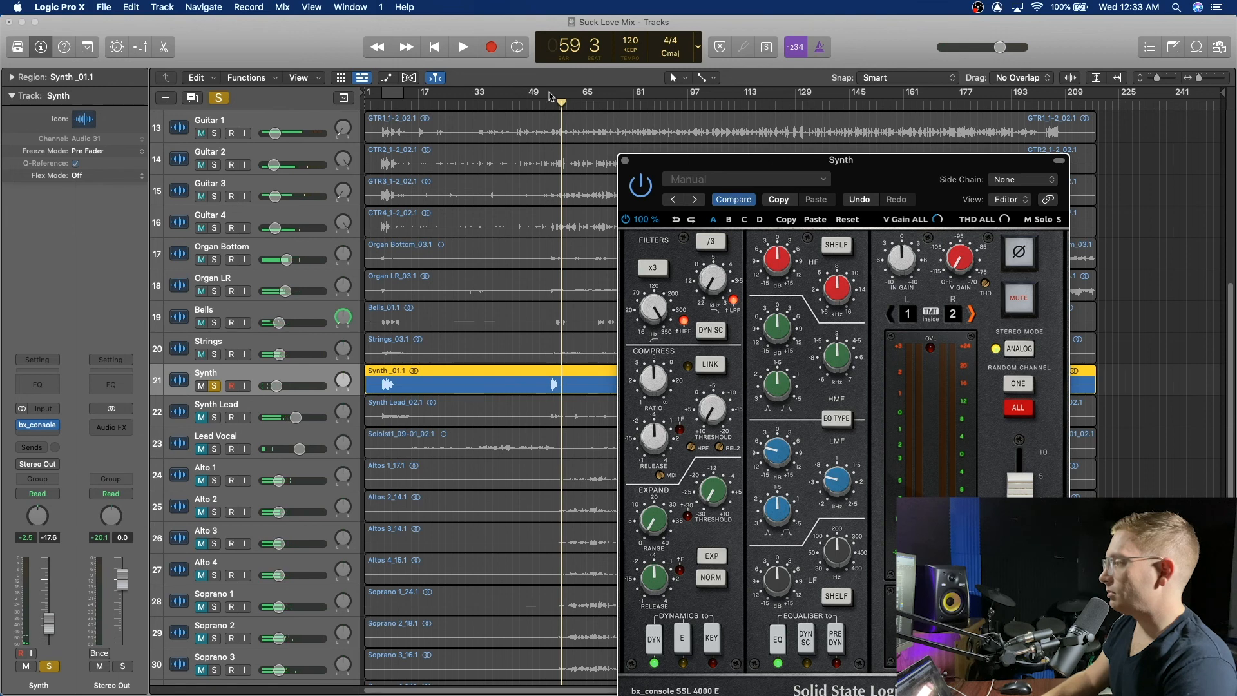
Loop about bars 56 to 62 and adjust the Synth's compressor threshold and high-pass filter while auditioning it
{"action": "left_click_drag", "start_coordinate": [551, 96], "coordinate": [572, 97]}
{"action": "key", "text": "space"}
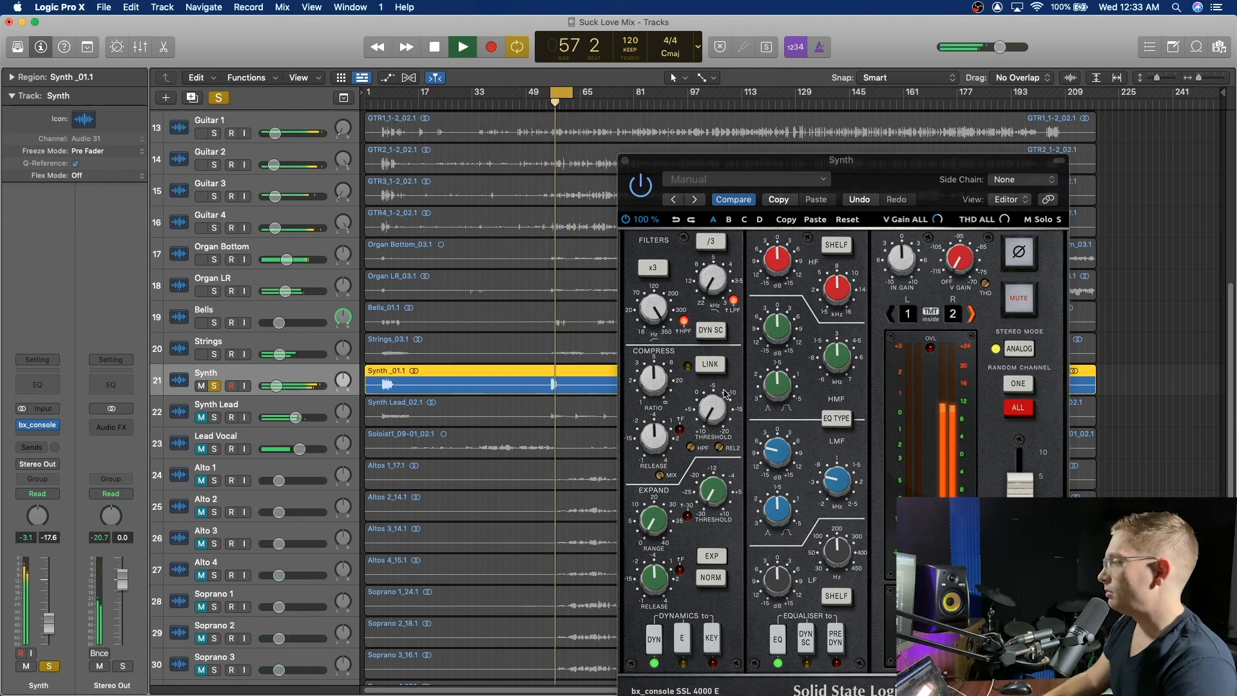
{"action": "left_click_drag", "start_coordinate": [725, 394], "coordinate": [745, 368]}
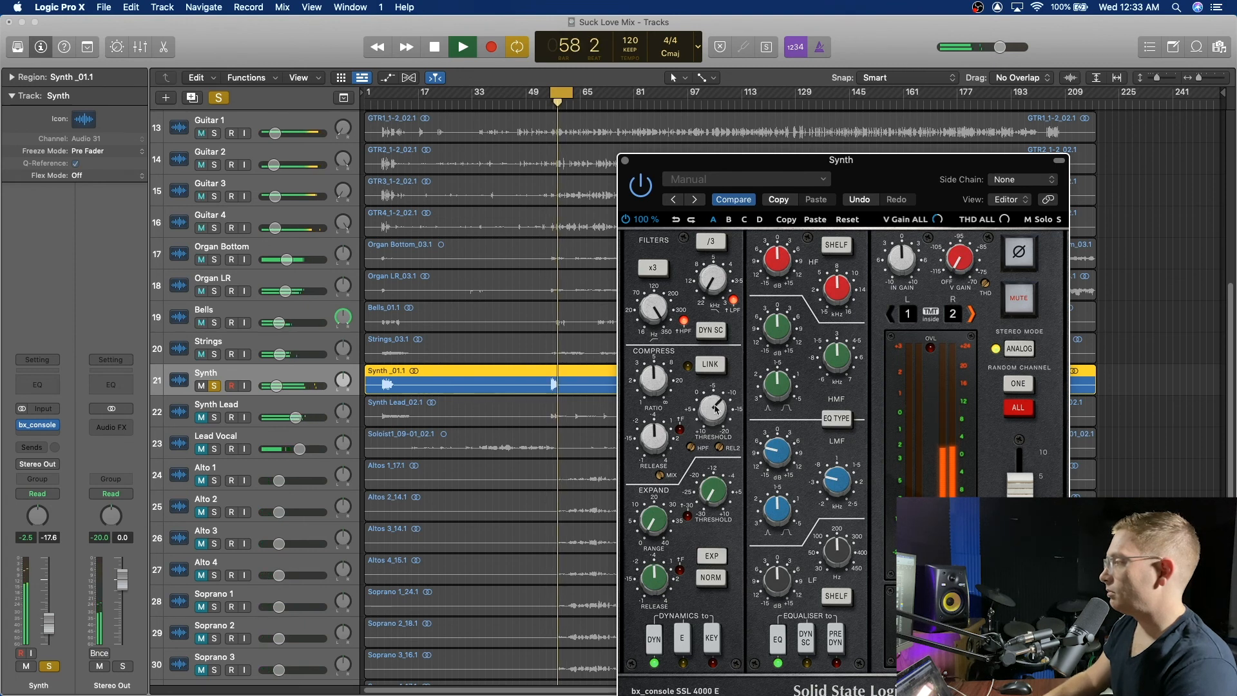
{"action": "left_click_drag", "start_coordinate": [657, 311], "coordinate": [668, 336]}
{"action": "key", "text": "space"}
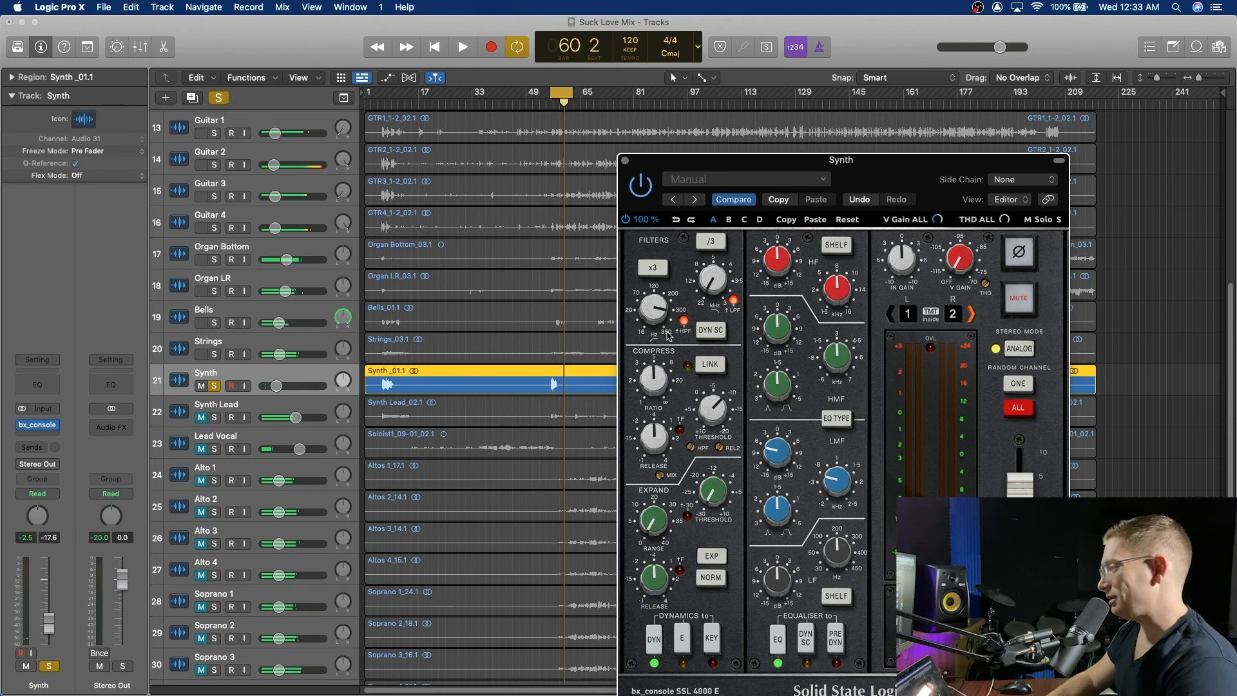
{"action": "key", "text": "space"}
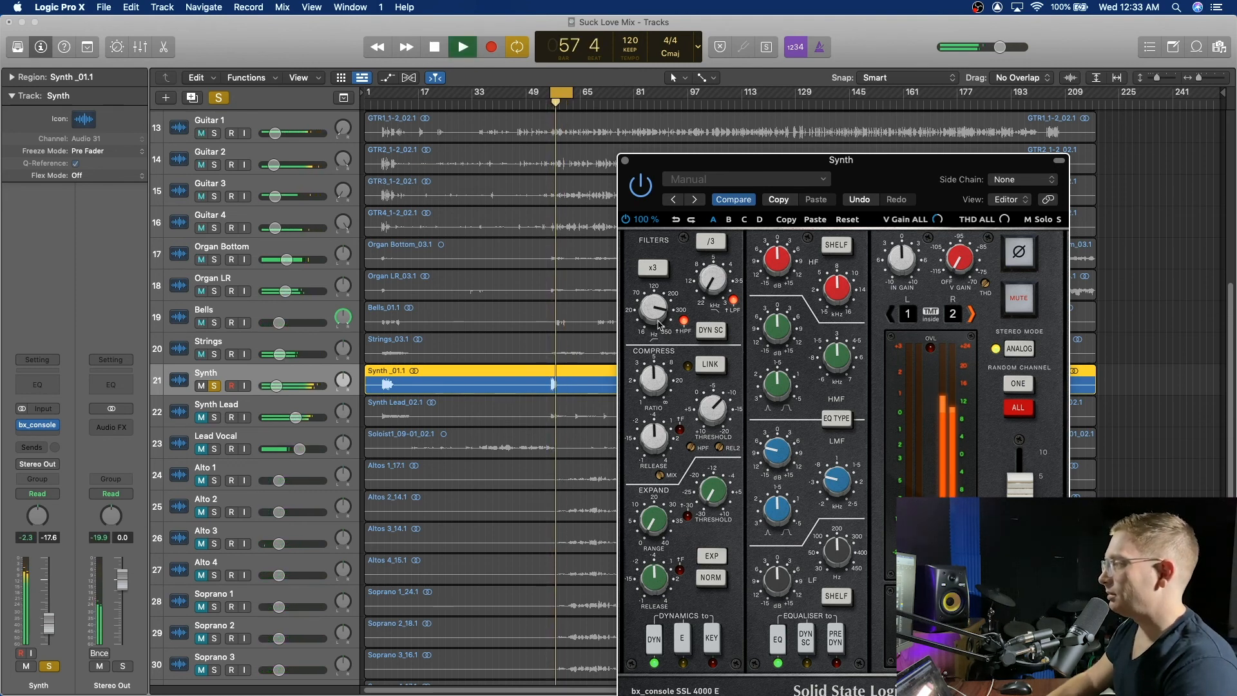
{"action": "key", "text": "space"}
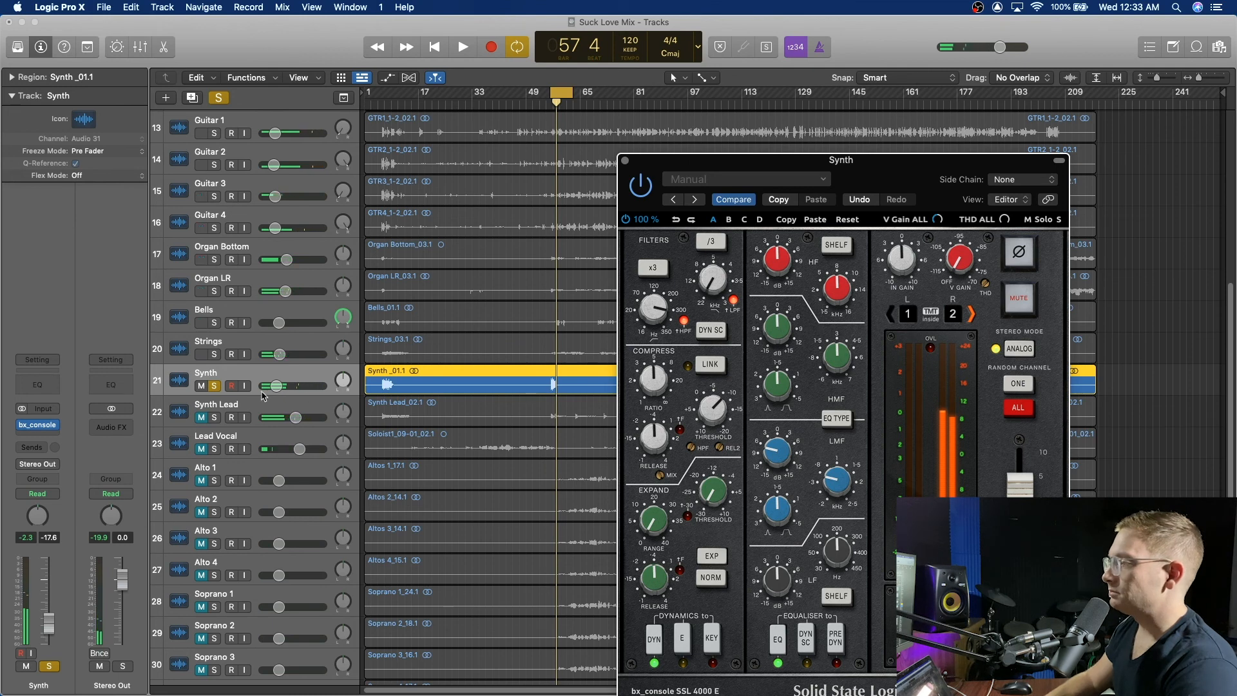
Unsolo the Synth track and lower its volume to -28.0 dB against the looping mix
{"action": "left_click", "coordinate": [214, 385]}
{"action": "key", "text": "space"}
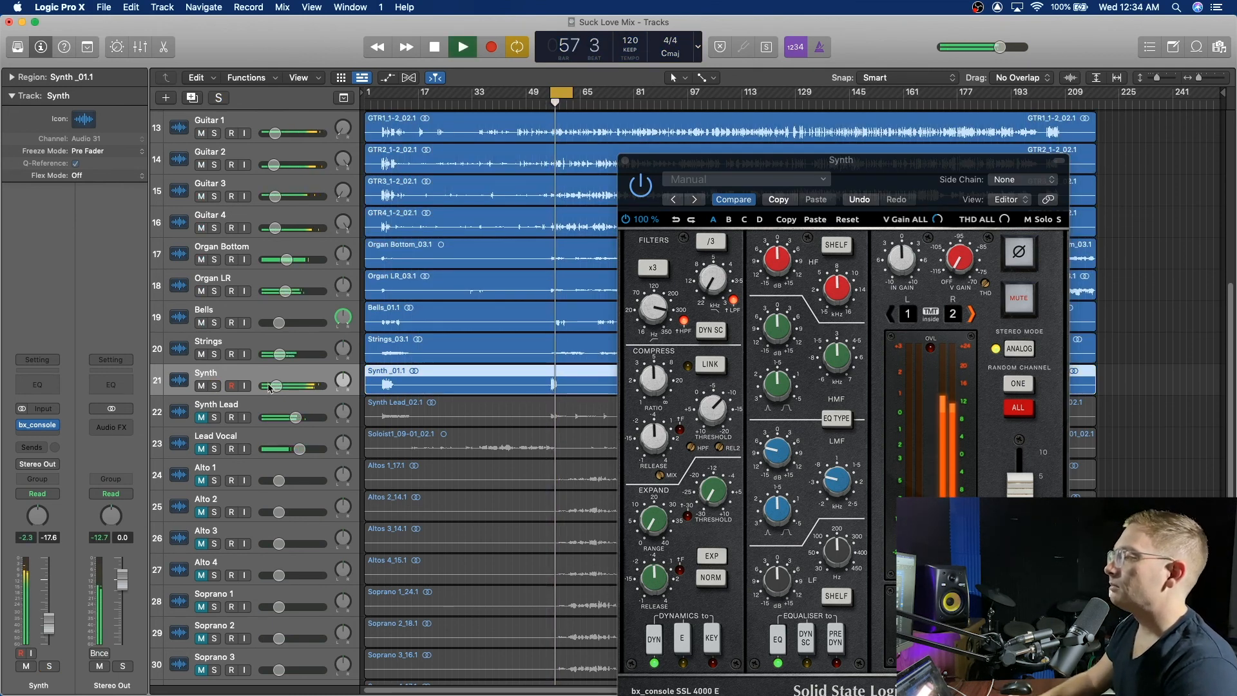
{"action": "left_click_drag", "start_coordinate": [271, 387], "coordinate": [264, 387]}
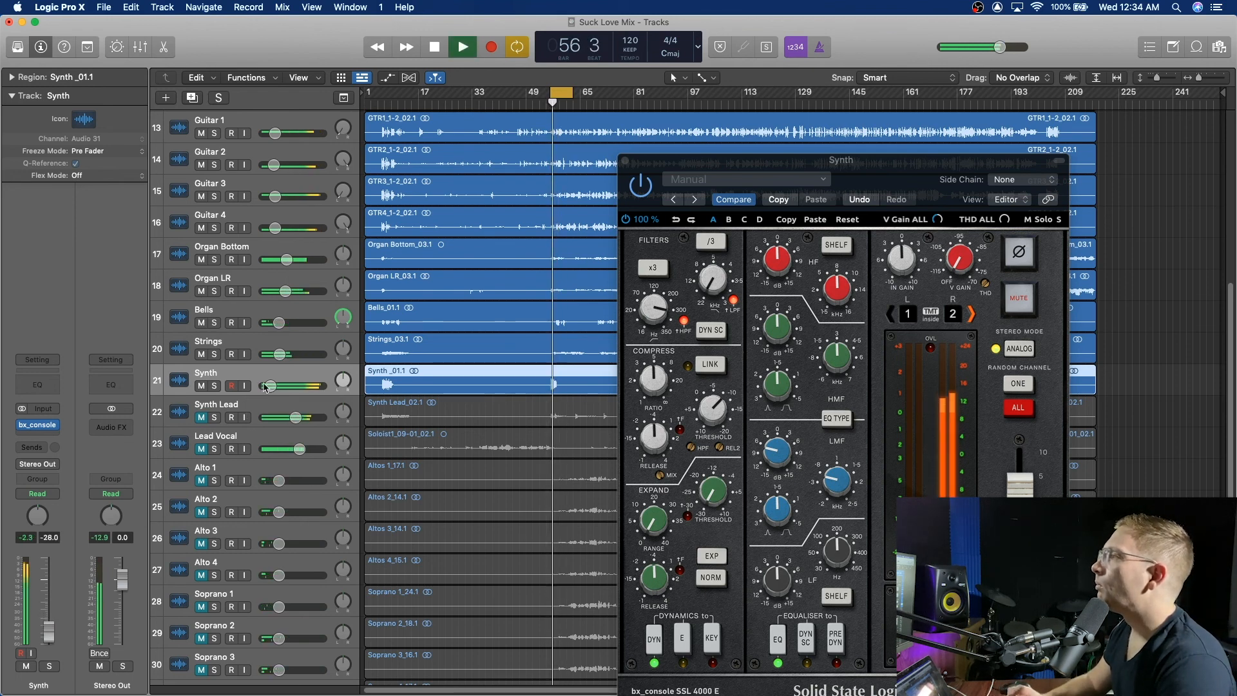
Solo the Synth track and insert the stereo Waves Reel ADT (s) plug-in after its bx_console
{"action": "left_click", "coordinate": [216, 386]}
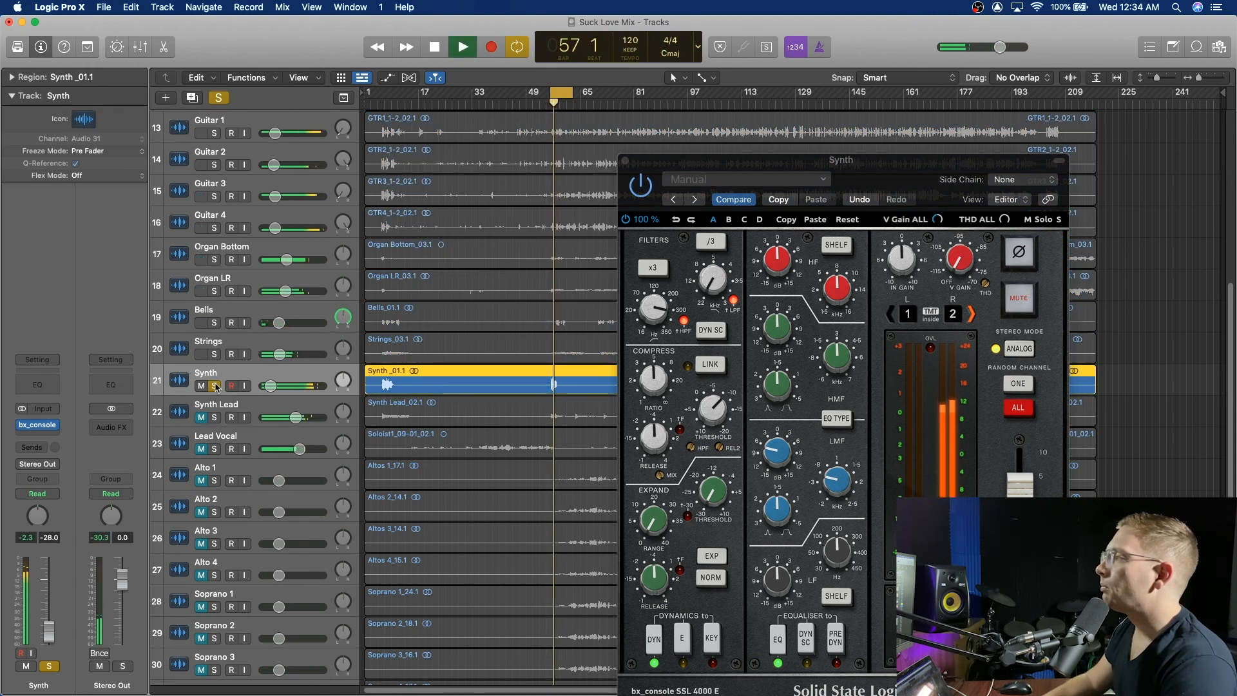
{"action": "left_click", "coordinate": [625, 162]}
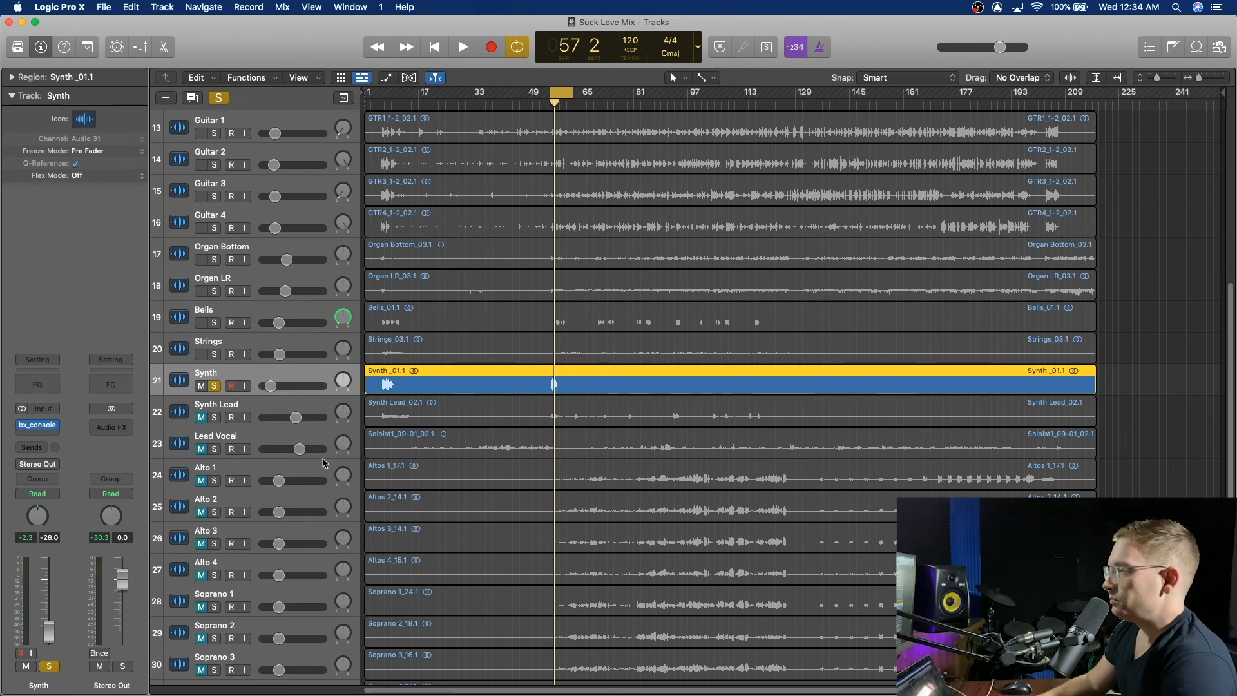
{"action": "left_click", "coordinate": [40, 438]}
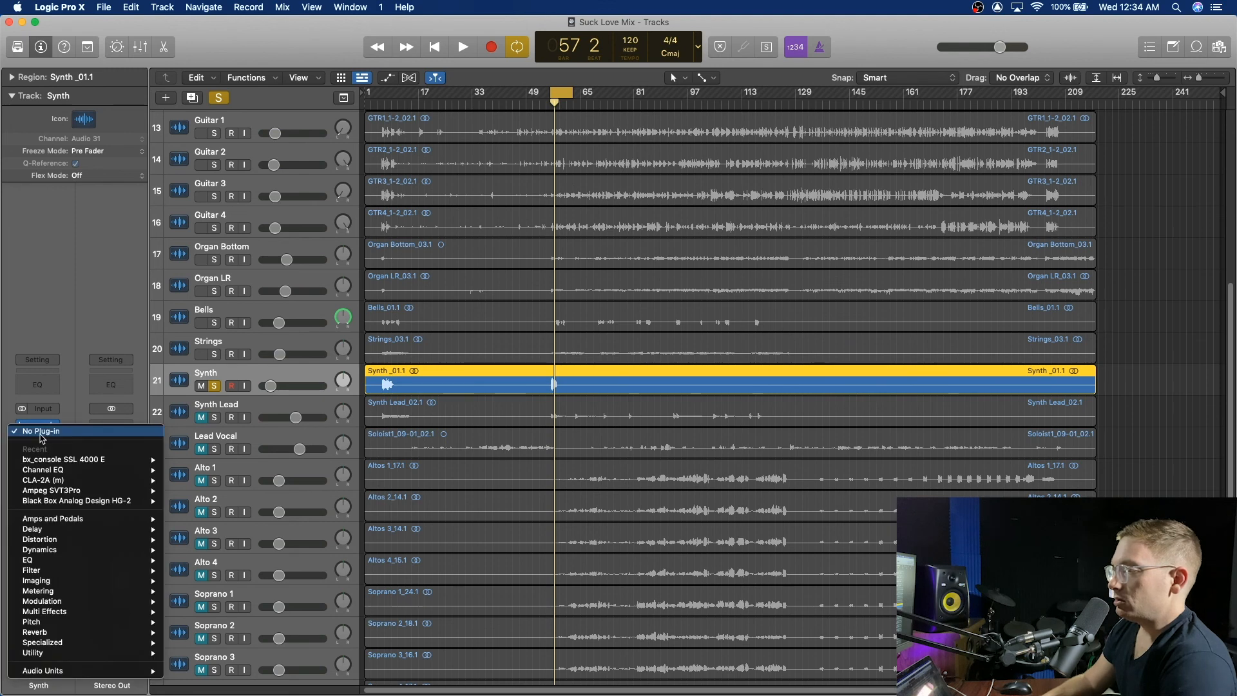
{"action": "mouse_move", "coordinate": [129, 672]}
{"action": "mouse_move", "coordinate": [231, 686]}
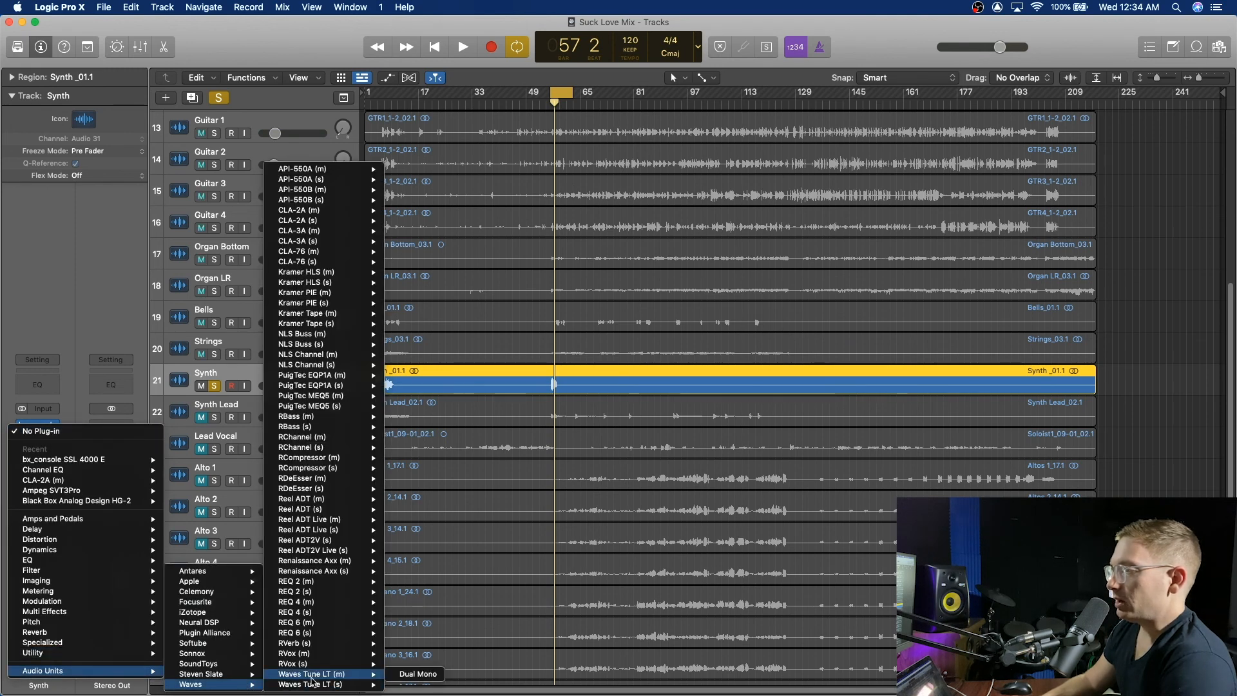
{"action": "mouse_move", "coordinate": [339, 504]}
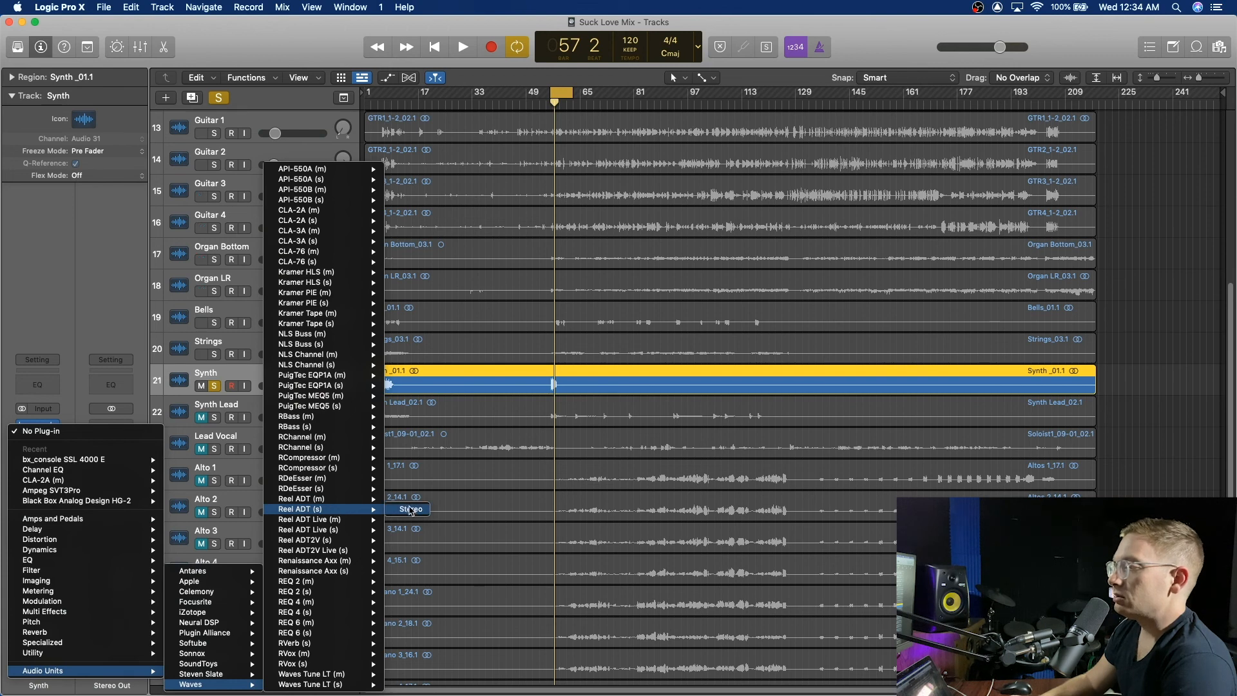
{"action": "left_click", "coordinate": [410, 510]}
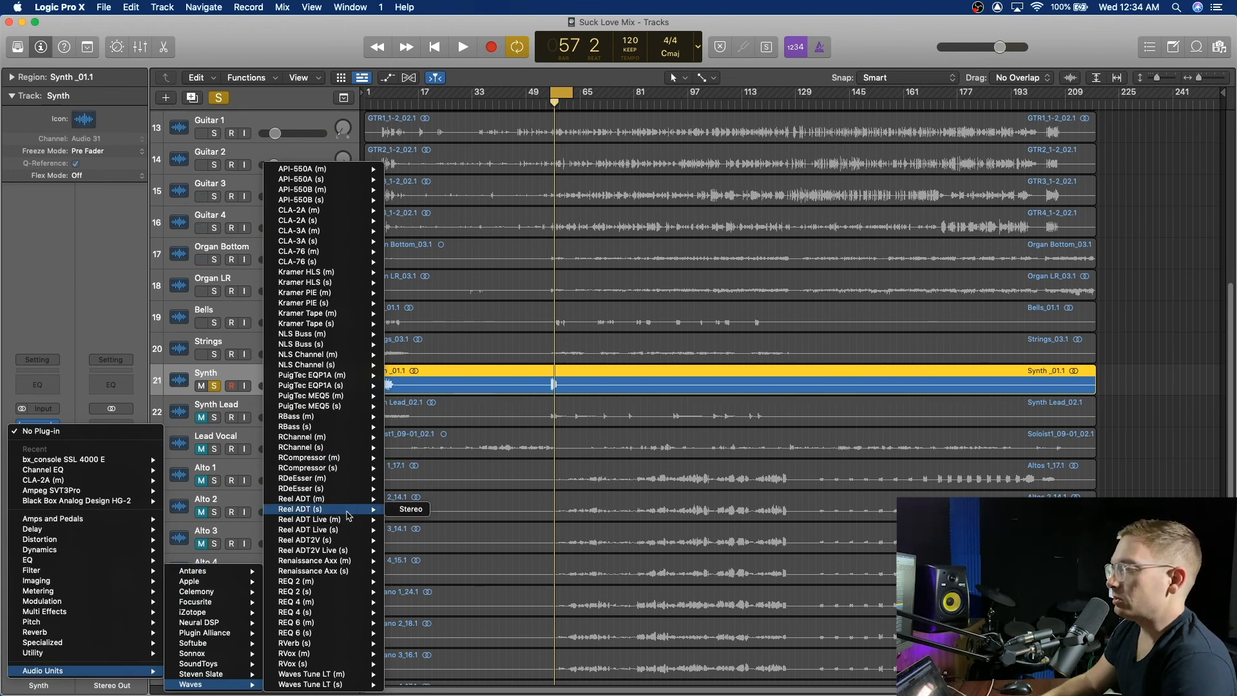
{"action": "left_click", "coordinate": [411, 509]}
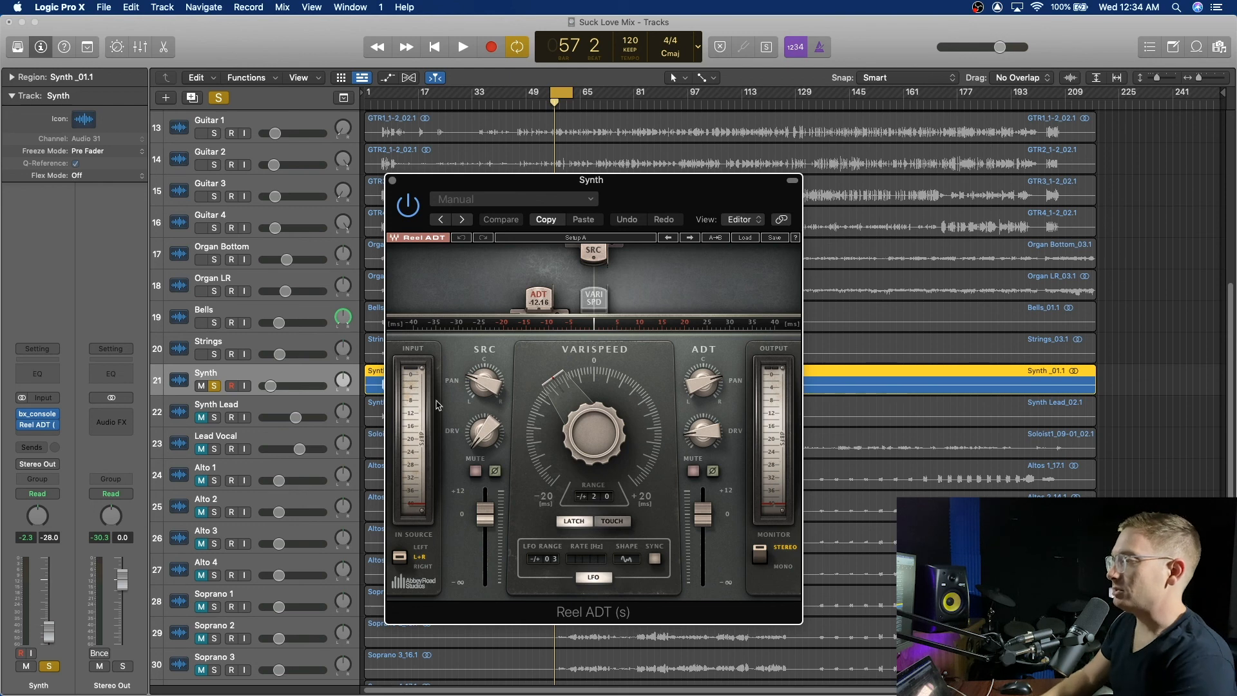
Adjust the SRC and ADT pan in the Synth's Reel ADT, audition the effect and close the plug-in window
{"action": "left_click_drag", "start_coordinate": [485, 379], "coordinate": [485, 380]}
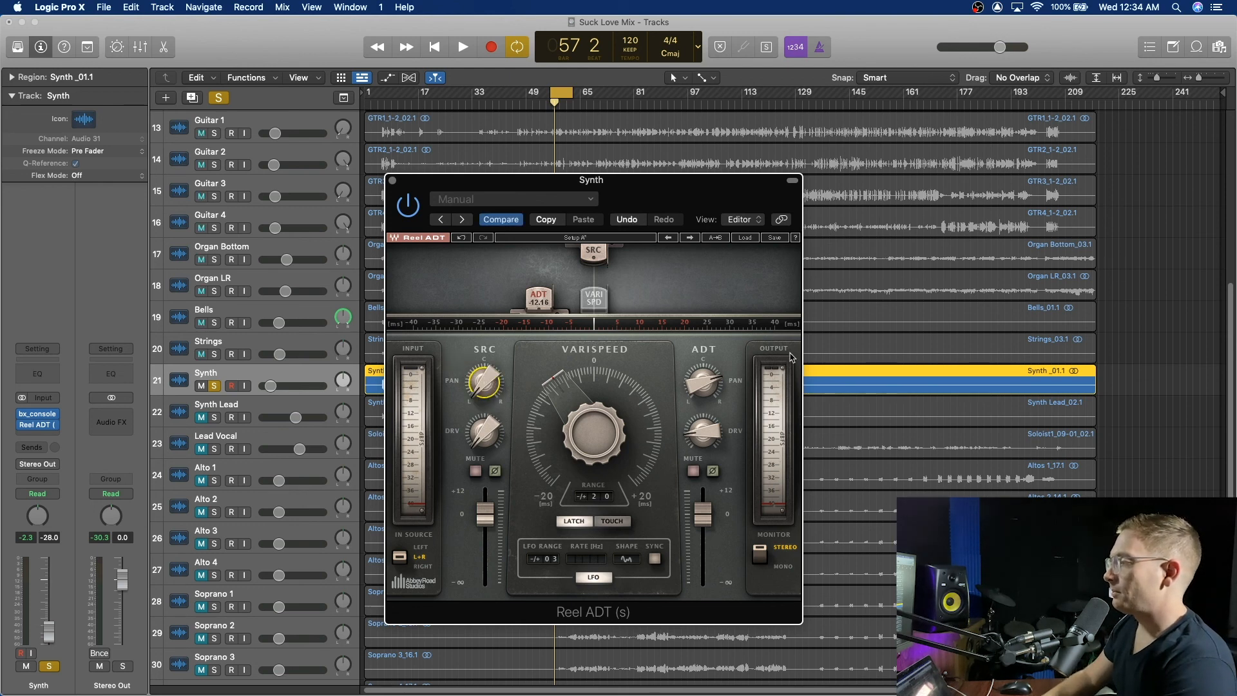
{"action": "left_click_drag", "start_coordinate": [696, 392], "coordinate": [696, 373]}
{"action": "key", "text": "space"}
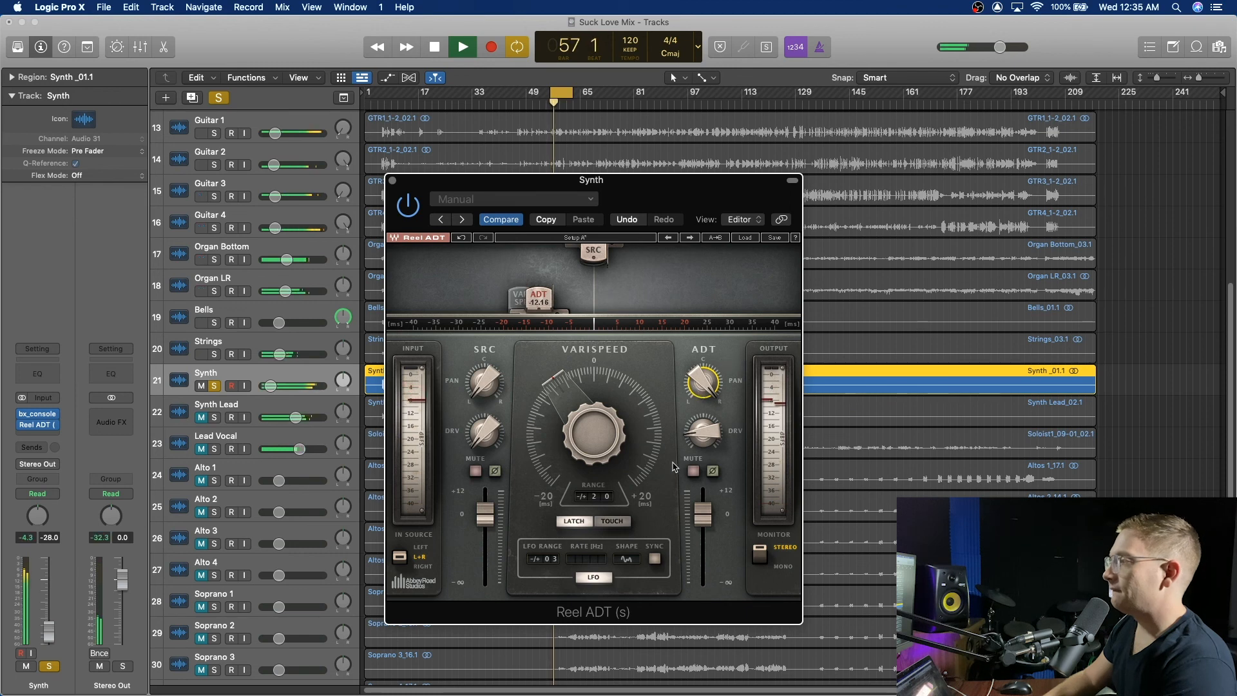
{"action": "key", "text": "space"}
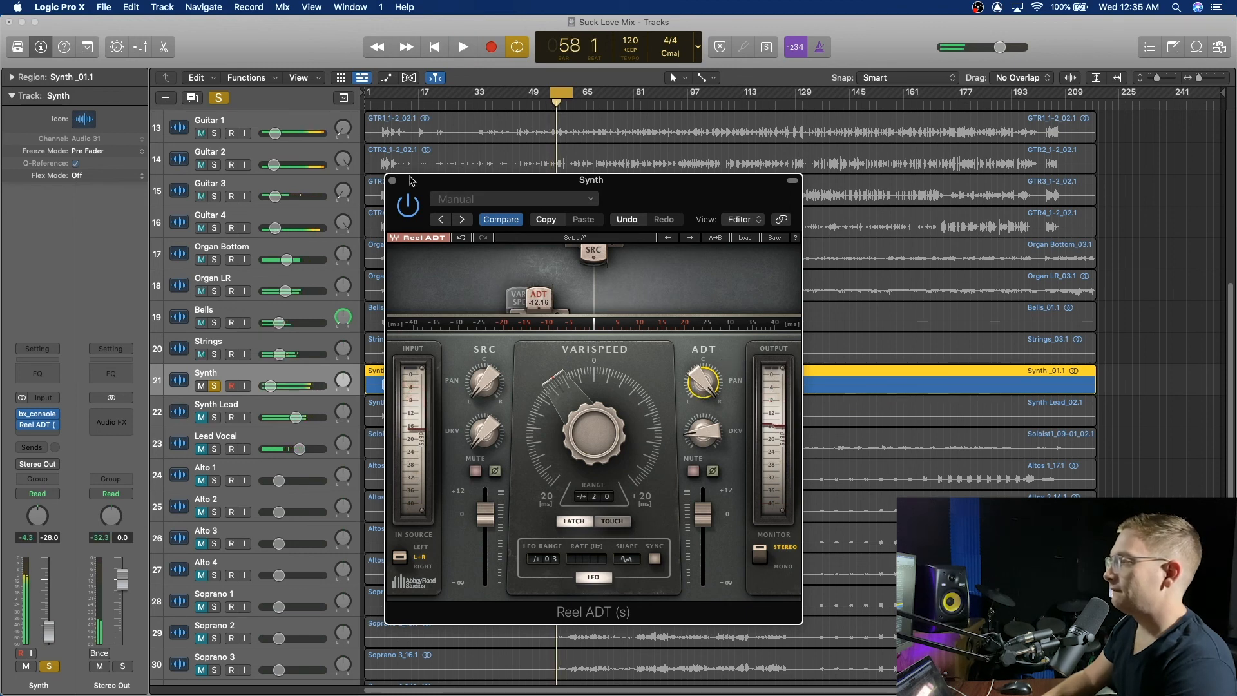
{"action": "left_click", "coordinate": [393, 181]}
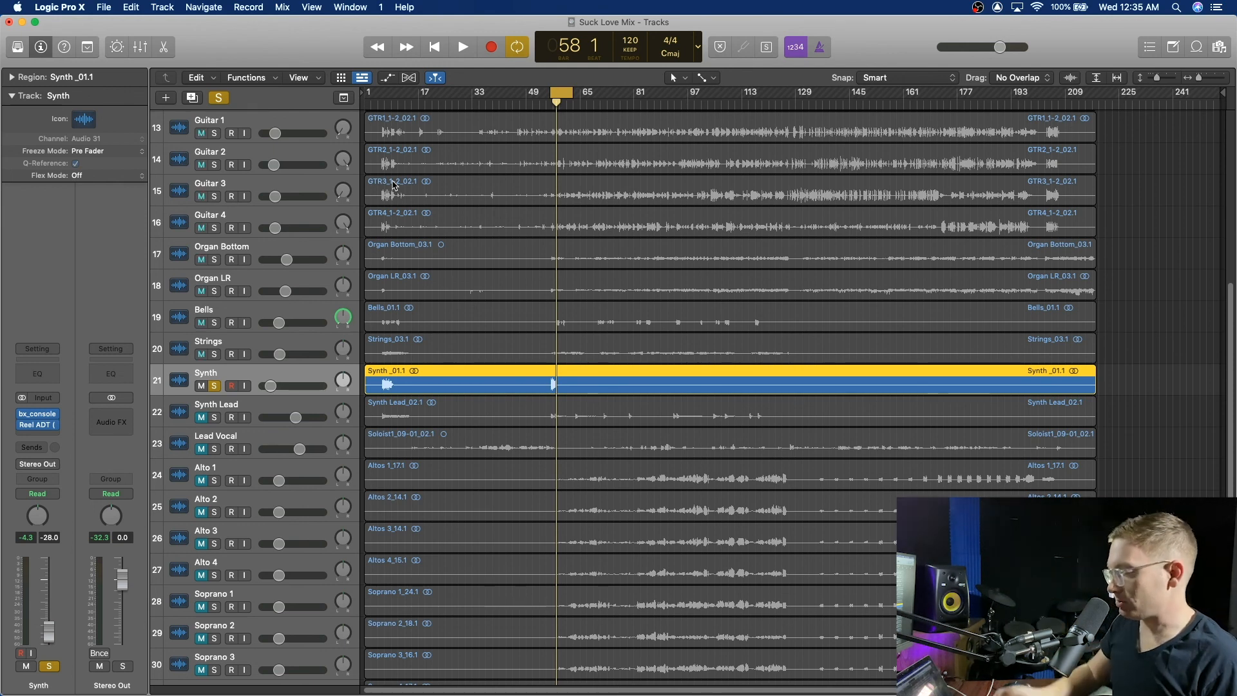
Play the loop, unsolo the Synth track and lower its volume to -29.5 dB
{"action": "key", "text": "space"}
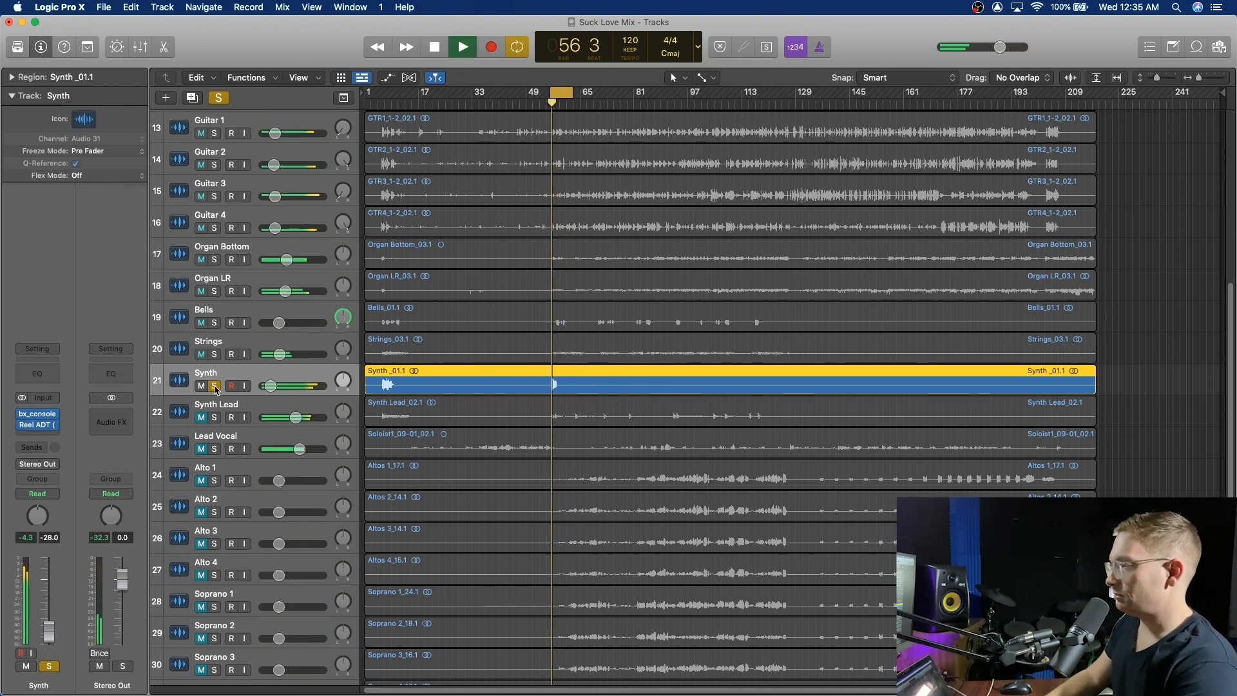
{"action": "left_click", "coordinate": [215, 385]}
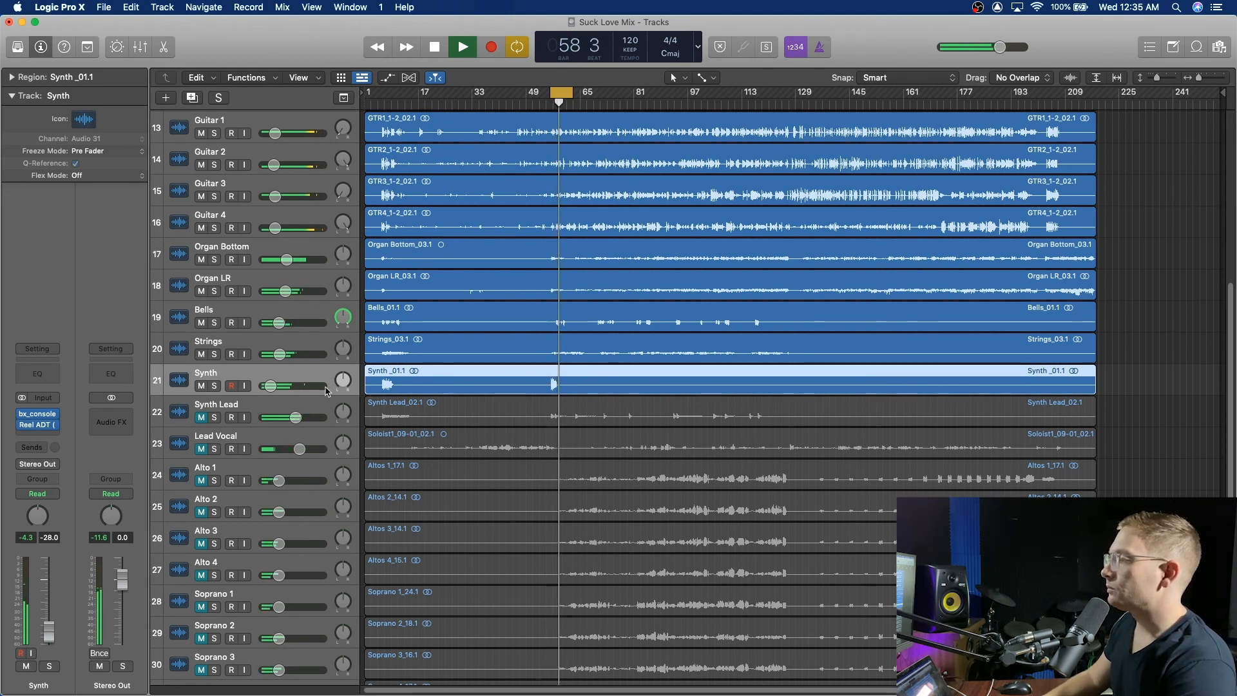
{"action": "left_click_drag", "start_coordinate": [273, 389], "coordinate": [269, 389]}
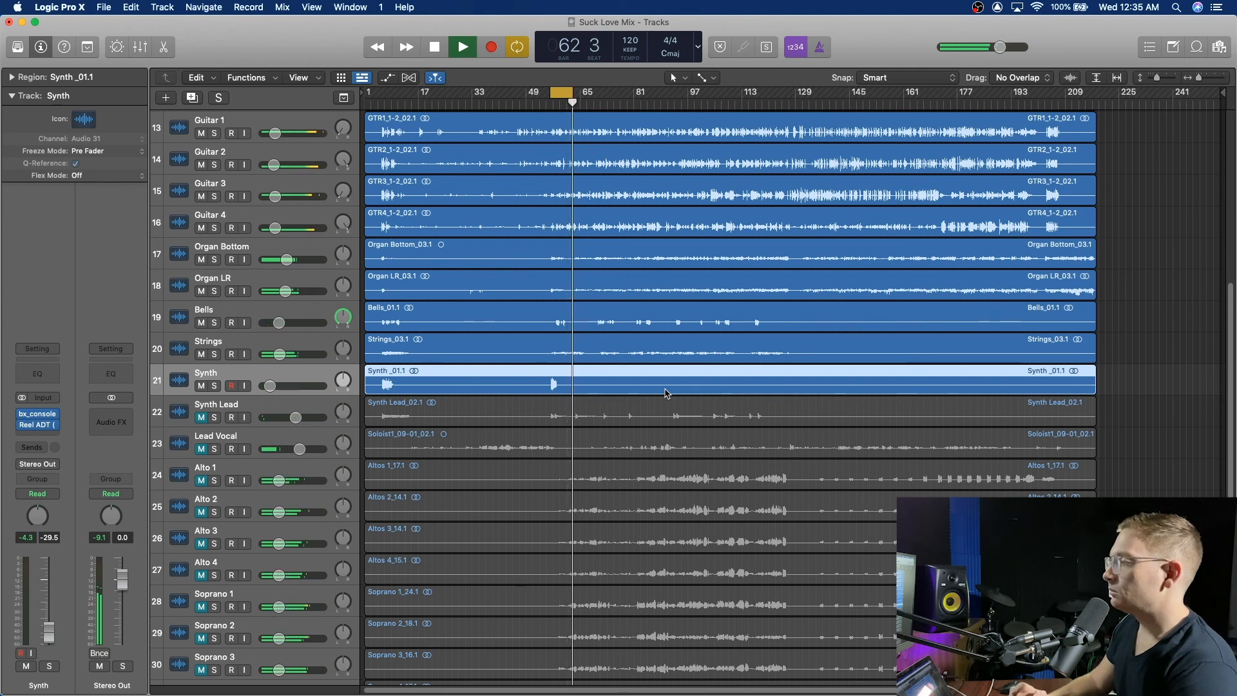
Turn off loop playback, then unmute and solo the Synth Lead track and audition it
{"action": "left_click", "coordinate": [556, 97]}
{"action": "key", "text": "space"}
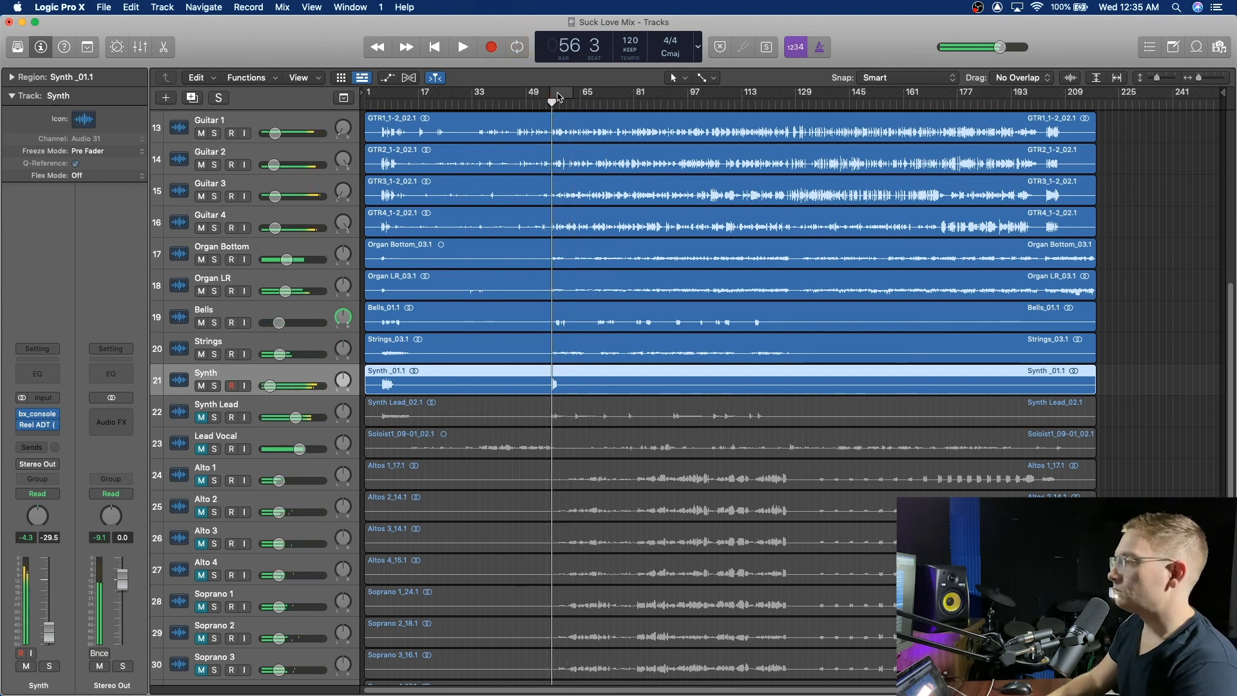
{"action": "left_click", "coordinate": [201, 418]}
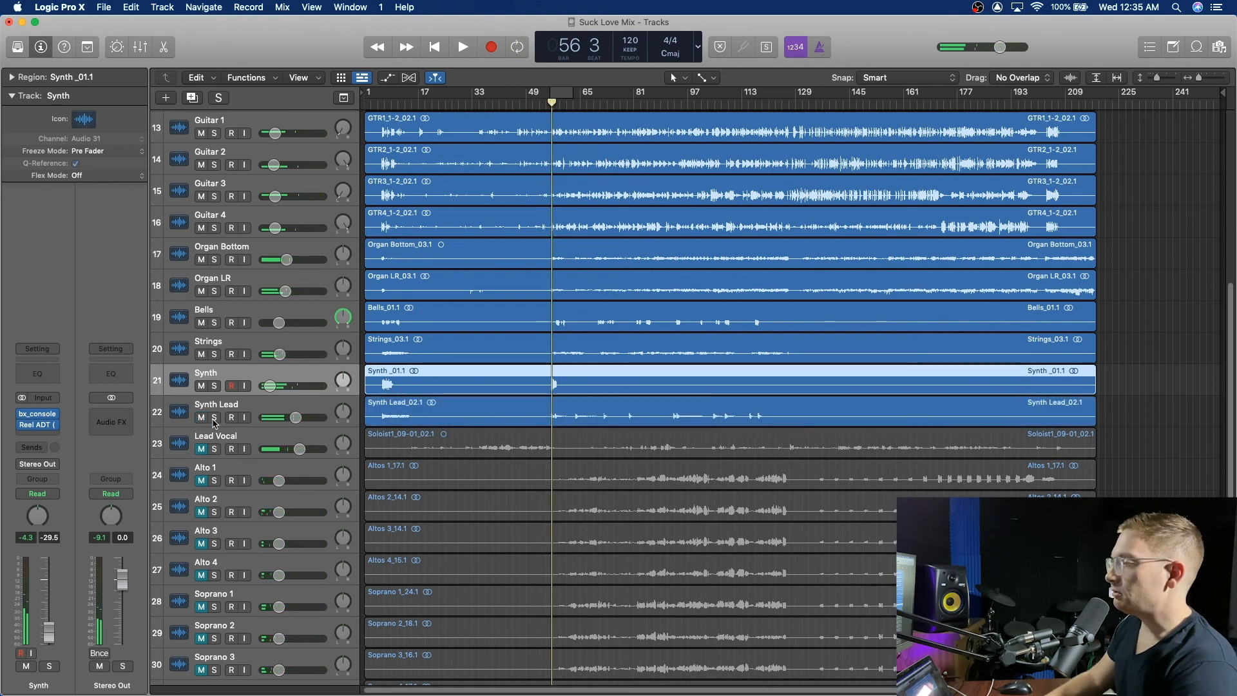
{"action": "left_click", "coordinate": [214, 419]}
{"action": "key", "text": "space"}
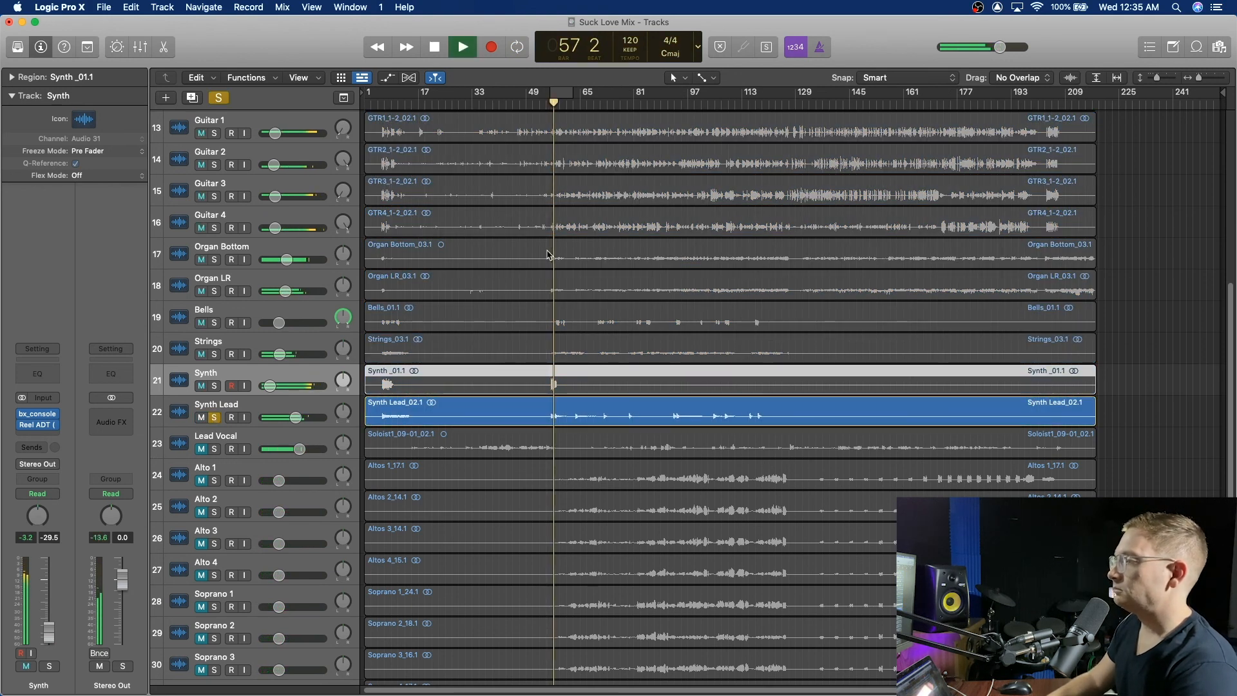
{"action": "key", "text": "space"}
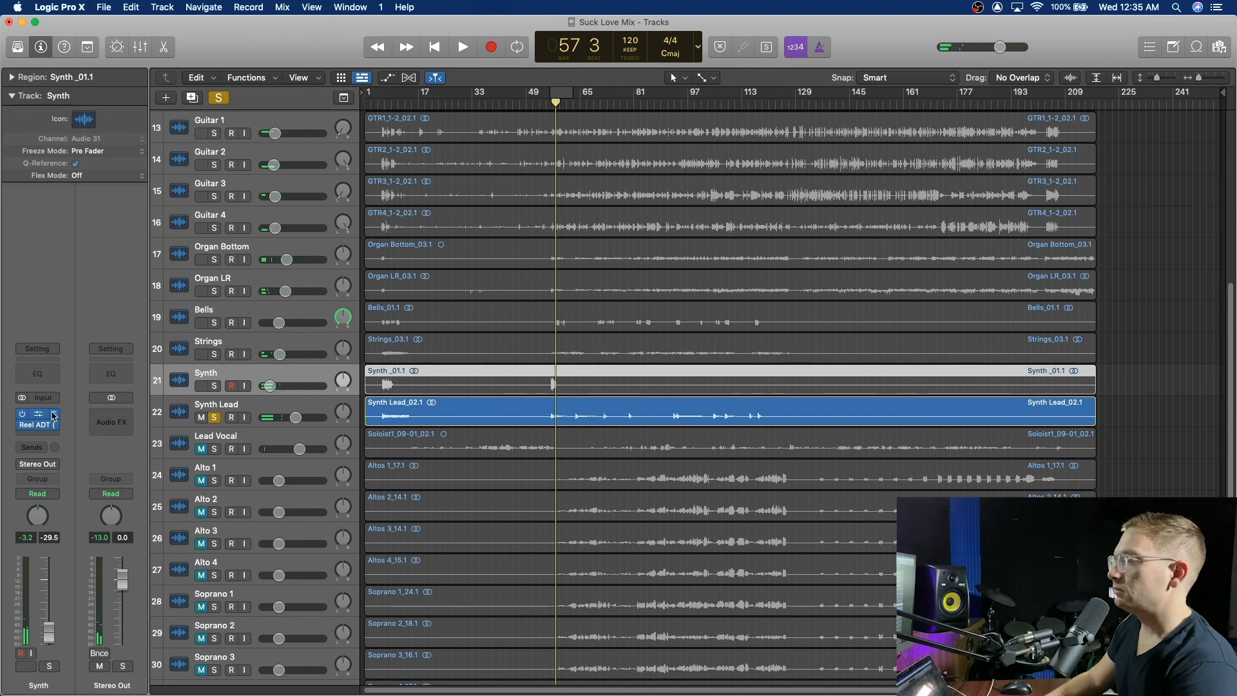
Insert the stereo bx_console SSL 4000 E plug-in on the Synth Lead track
{"action": "left_click", "coordinate": [256, 411]}
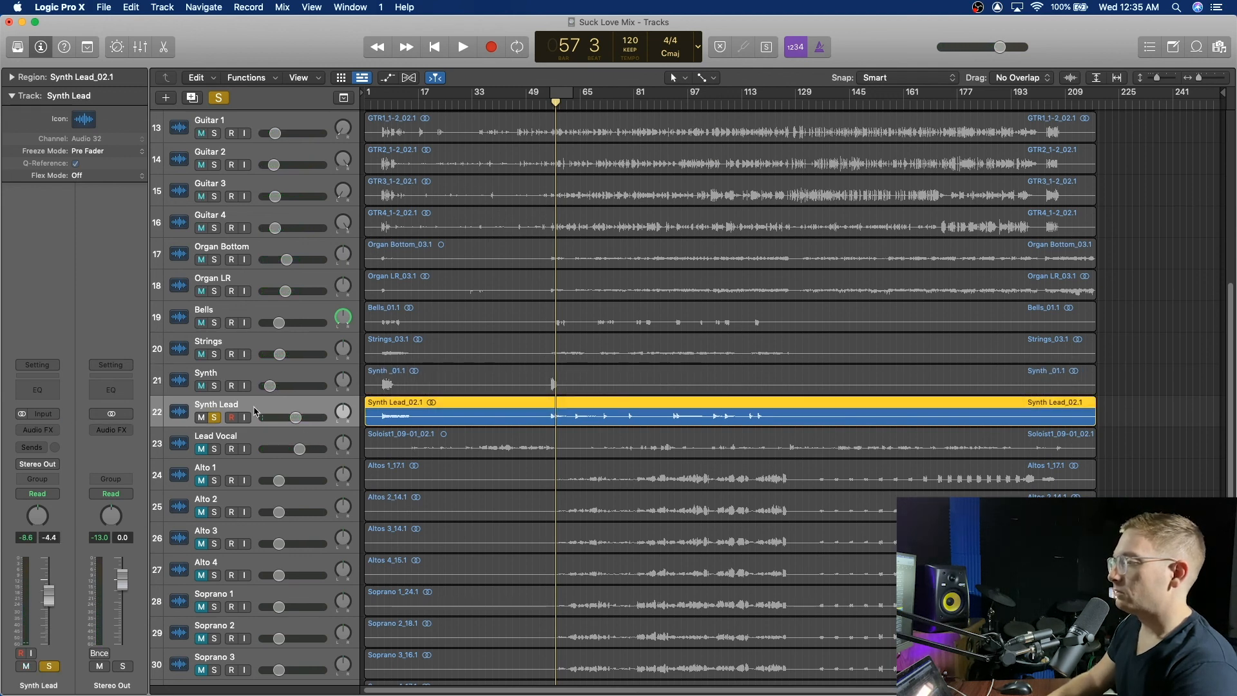
{"action": "left_click", "coordinate": [38, 429]}
{"action": "mouse_move", "coordinate": [106, 467]}
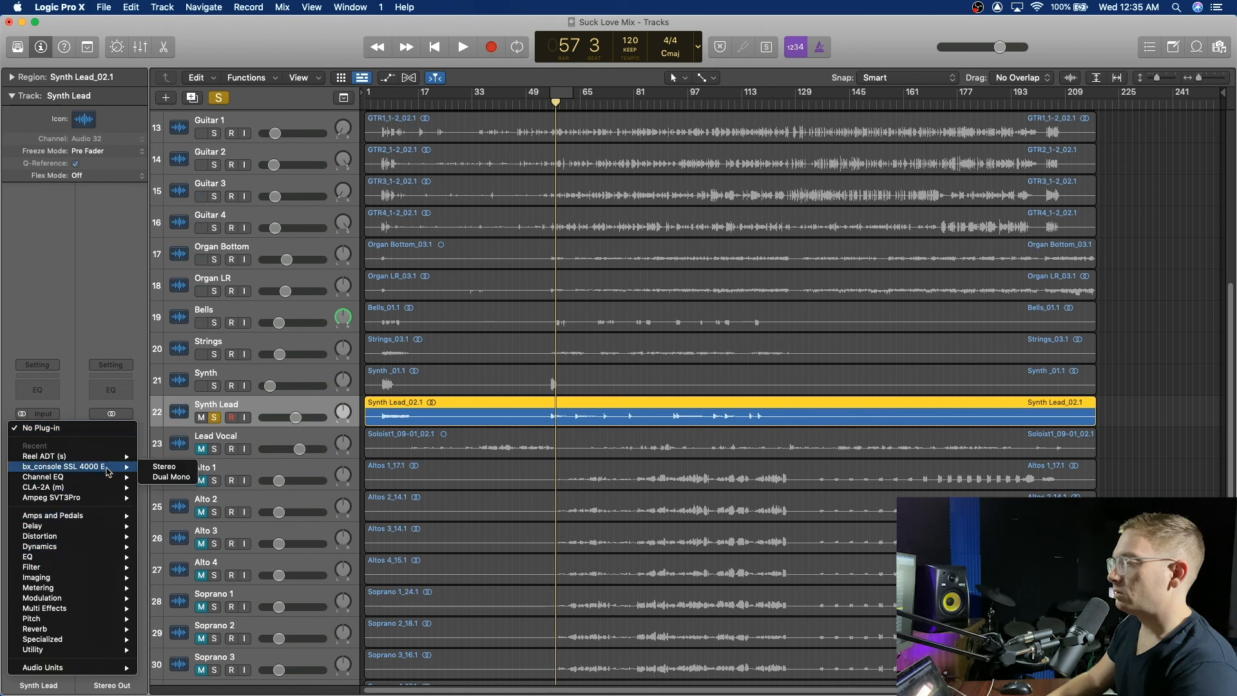
{"action": "left_click", "coordinate": [185, 470]}
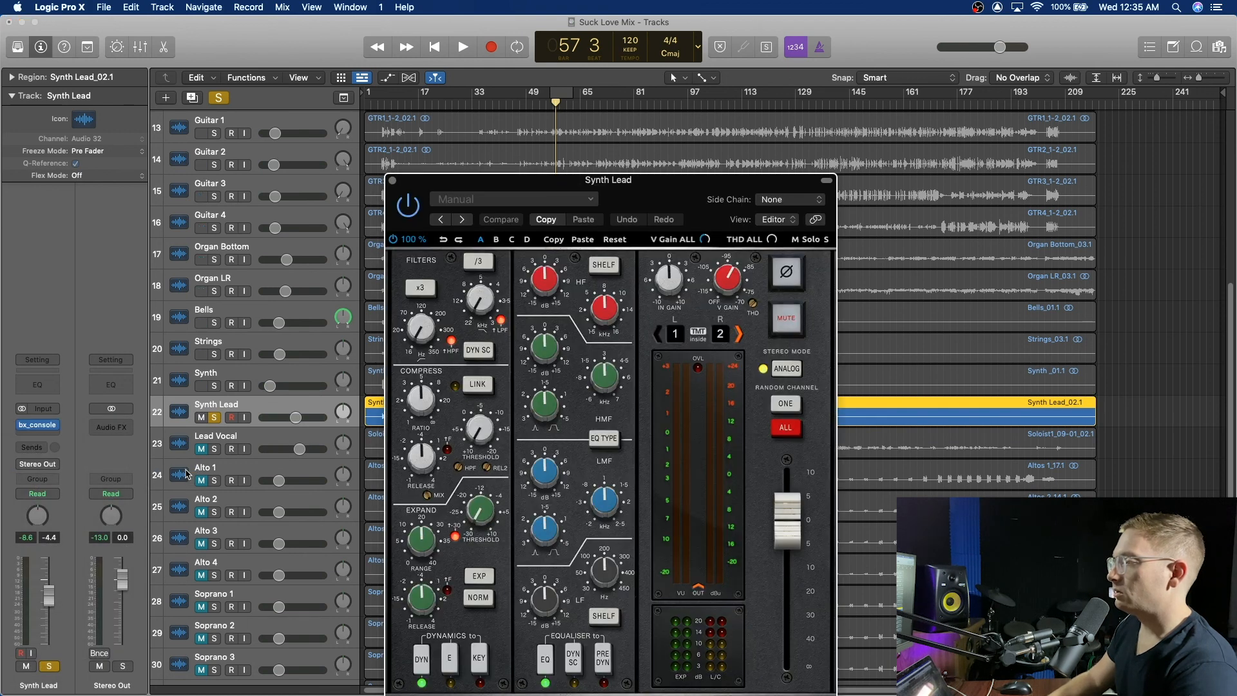
Raise the high-pass filter and turn down the expander range in the Synth Lead's bx_console
{"action": "key", "text": "space"}
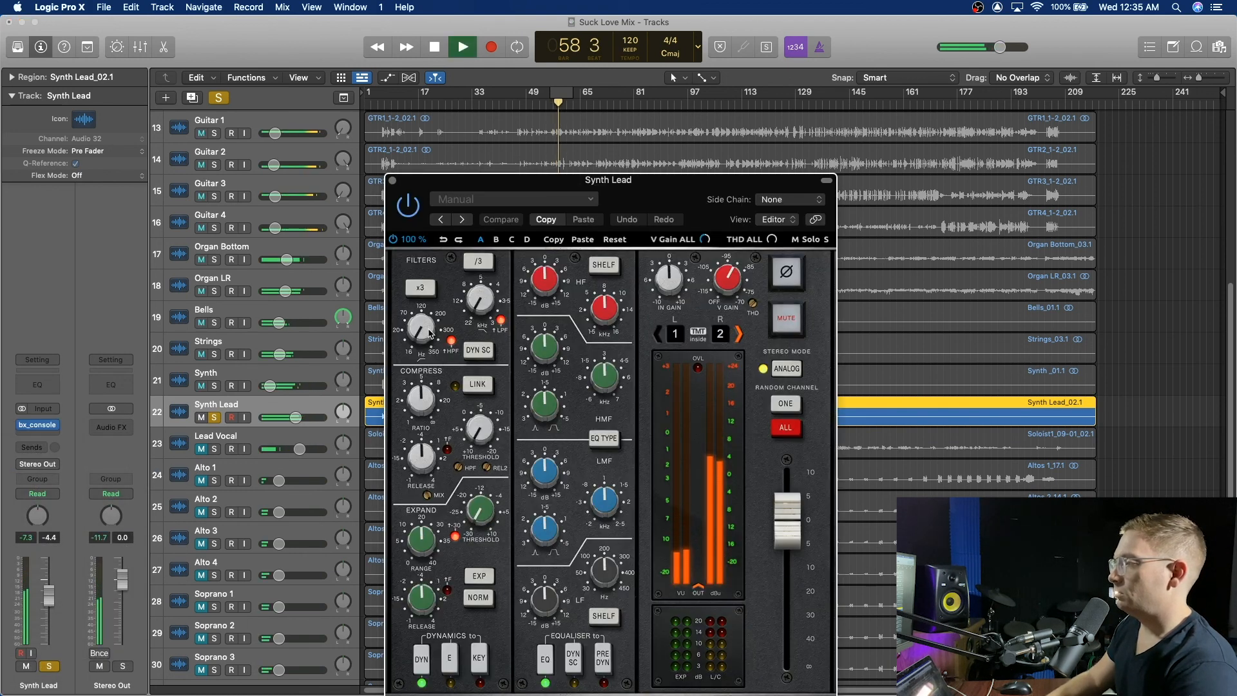
{"action": "left_click_drag", "start_coordinate": [443, 326], "coordinate": [449, 317]}
{"action": "key", "text": "space"}
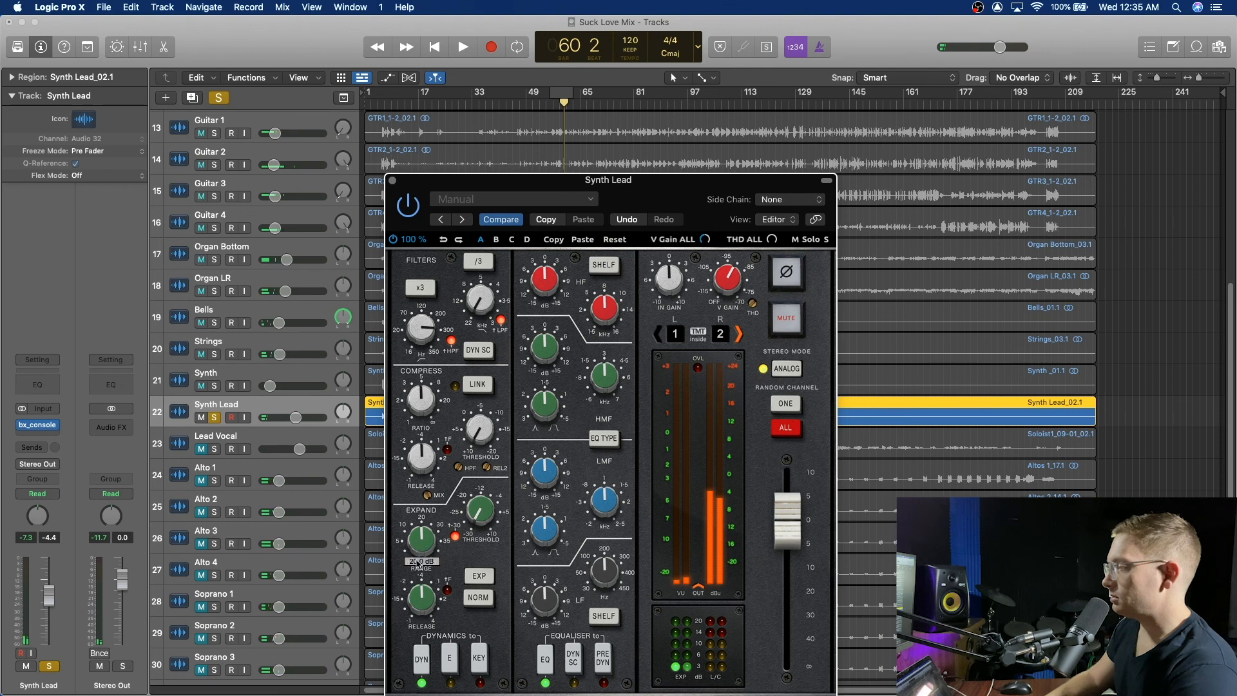
{"action": "left_click_drag", "start_coordinate": [417, 564], "coordinate": [459, 579]}
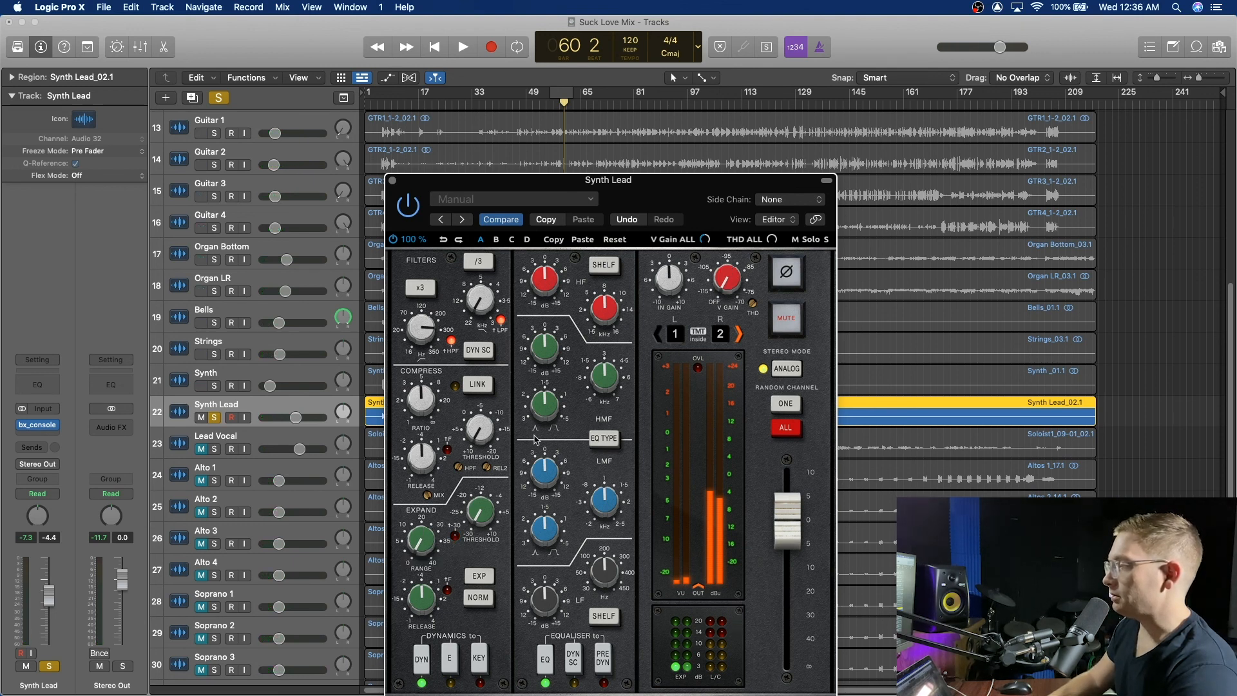
Adjust the compressor threshold in the Synth Lead's bx_console and audition the soloed track from around bar 56
{"action": "key", "text": "space"}
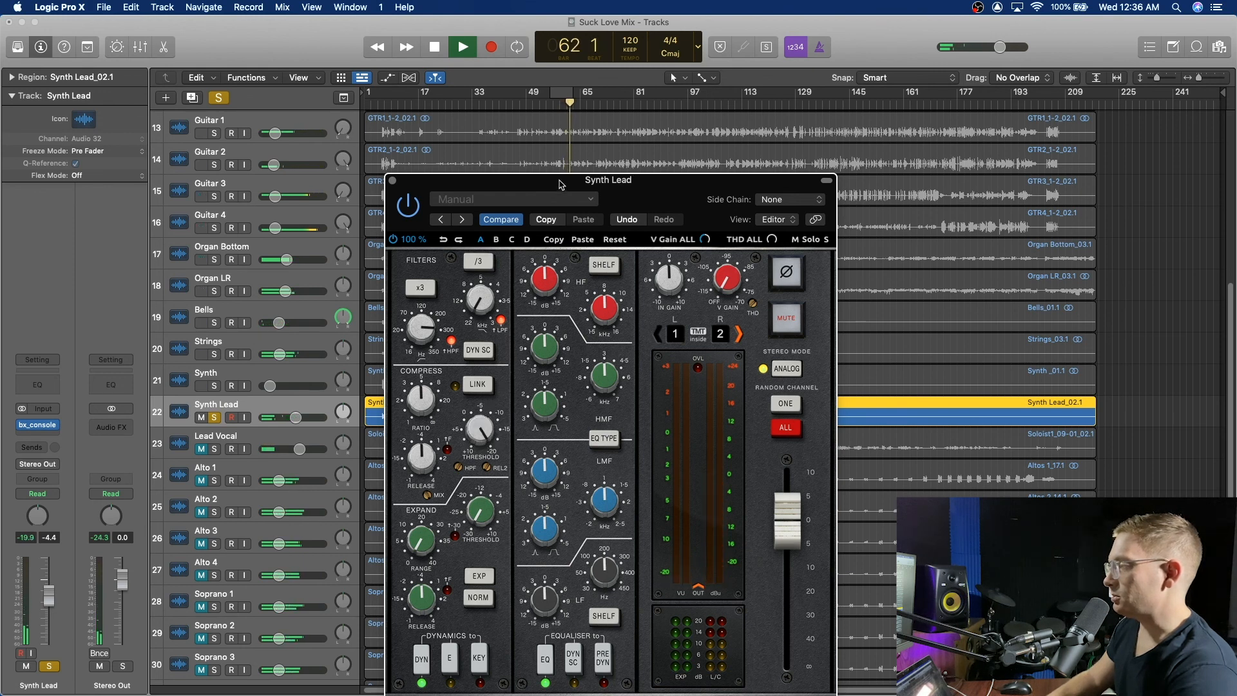
{"action": "left_click_drag", "start_coordinate": [559, 185], "coordinate": [856, 136]}
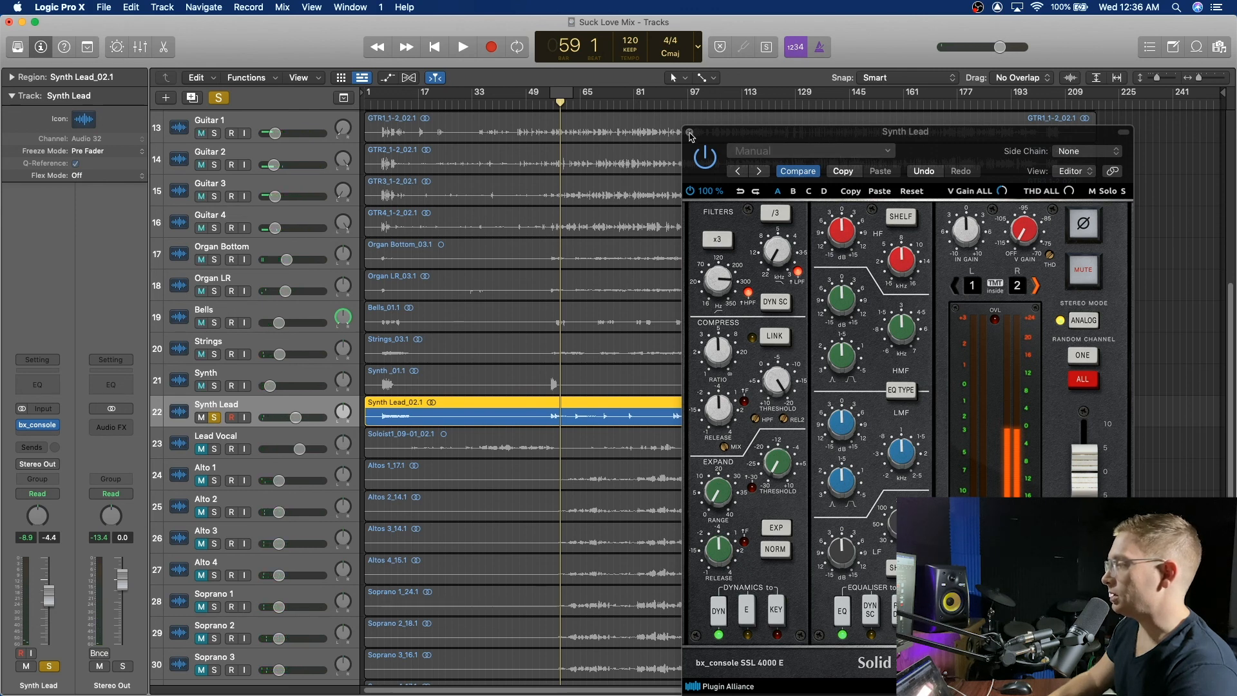
{"action": "left_click", "coordinate": [549, 108]}
{"action": "key", "text": "space"}
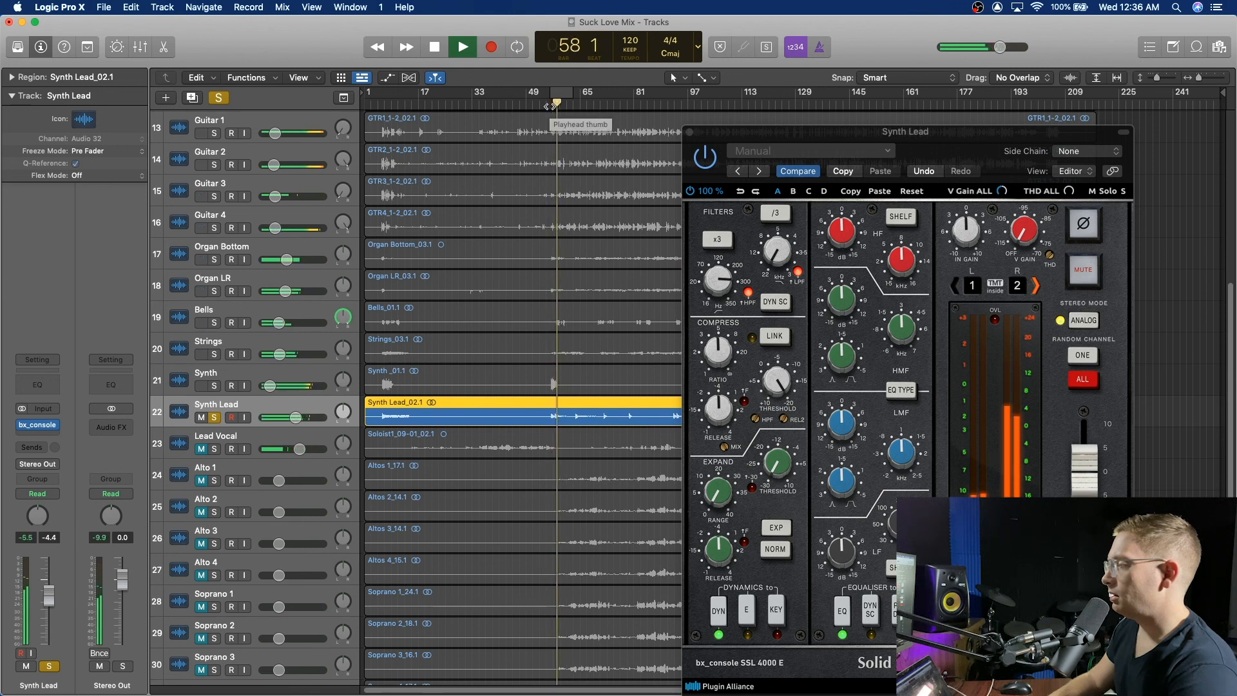
{"action": "key", "text": "space"}
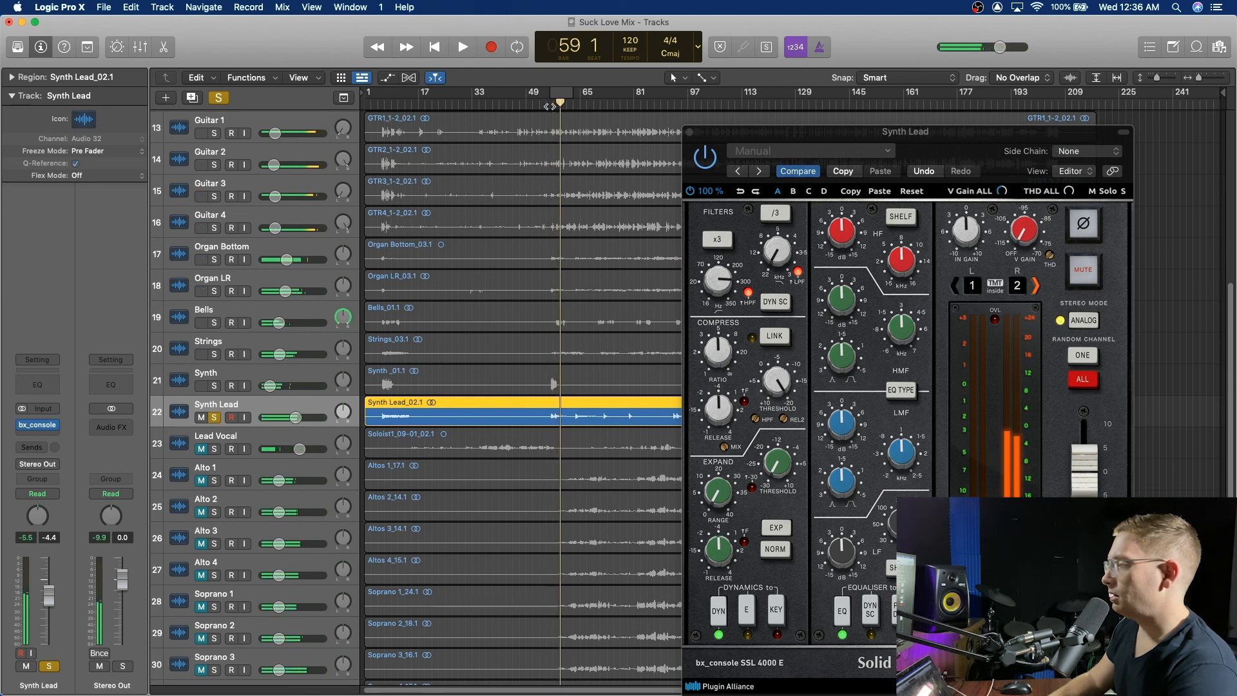
Insert the stereo Waves CLA-76 (s) compressor on the Synth Lead track and adjust its attack and release
{"action": "left_click", "coordinate": [38, 438]}
{"action": "mouse_move", "coordinate": [71, 553]}
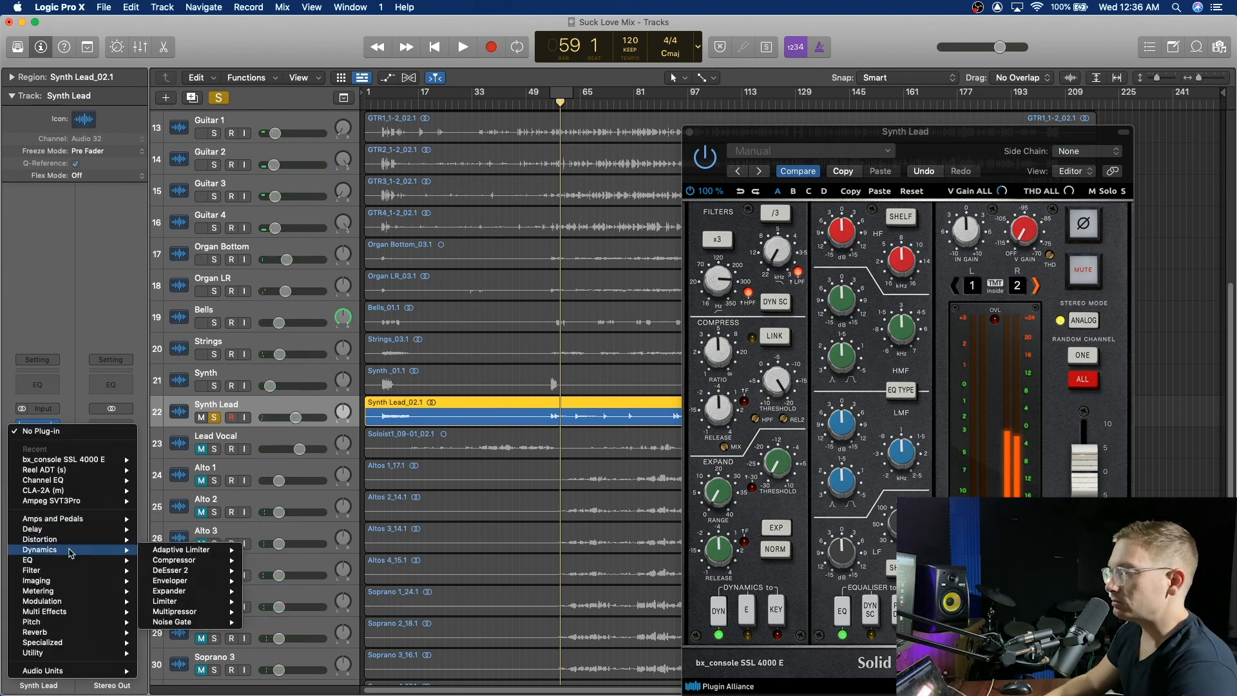
{"action": "mouse_move", "coordinate": [207, 567]}
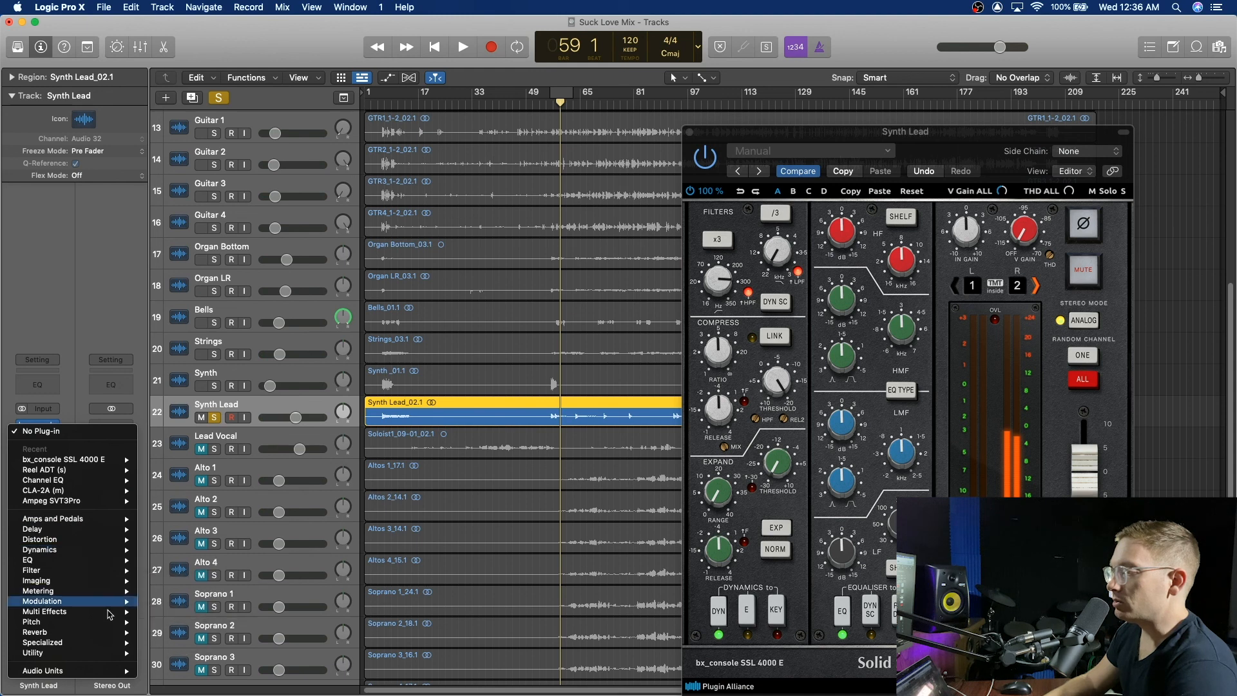
{"action": "mouse_move", "coordinate": [98, 671]}
{"action": "mouse_move", "coordinate": [193, 685]}
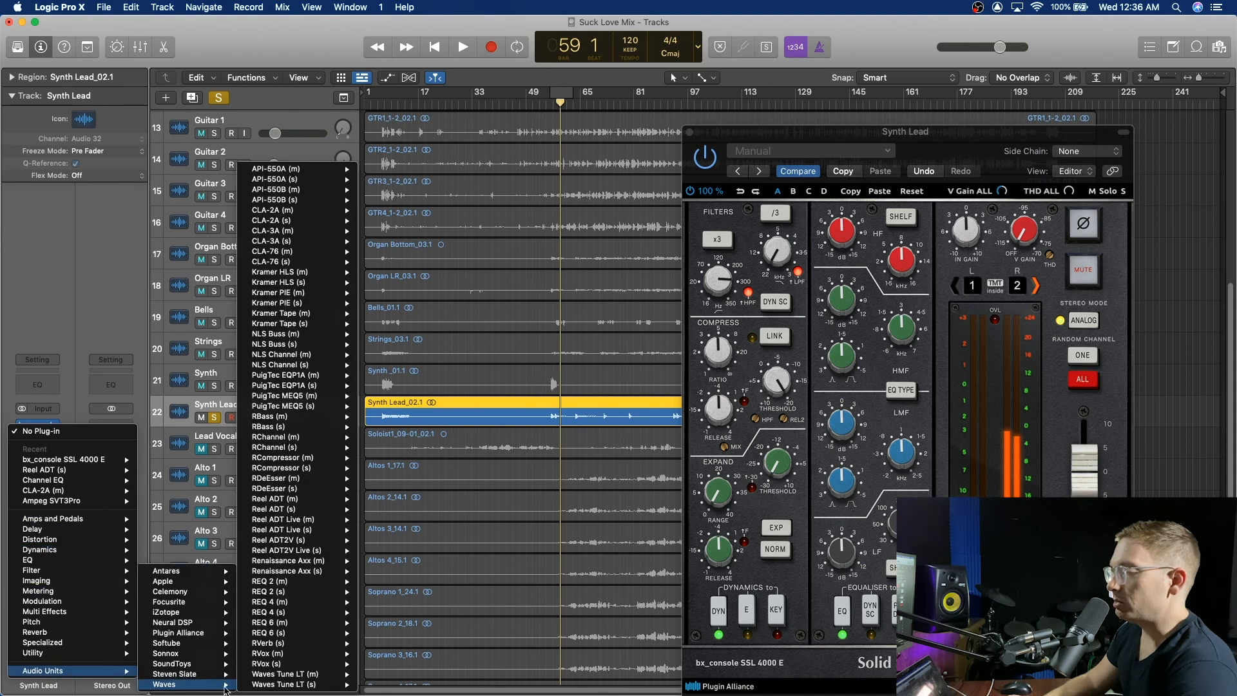
{"action": "mouse_move", "coordinate": [318, 214]}
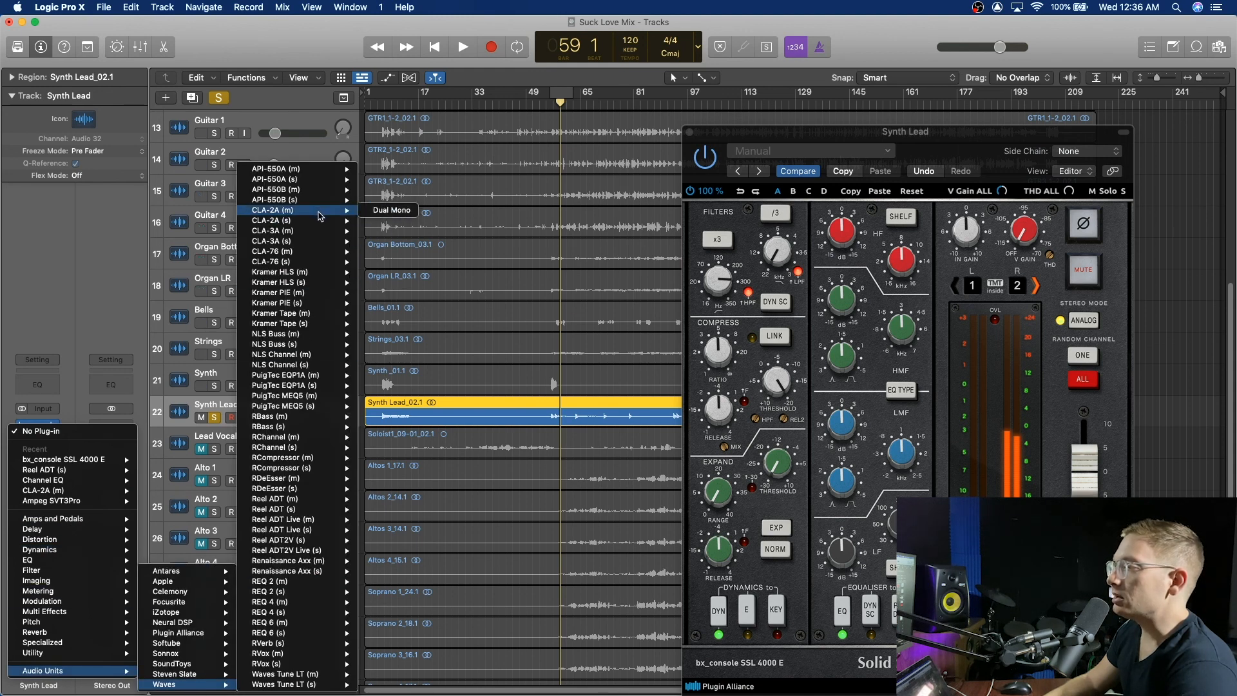
{"action": "mouse_move", "coordinate": [322, 263]}
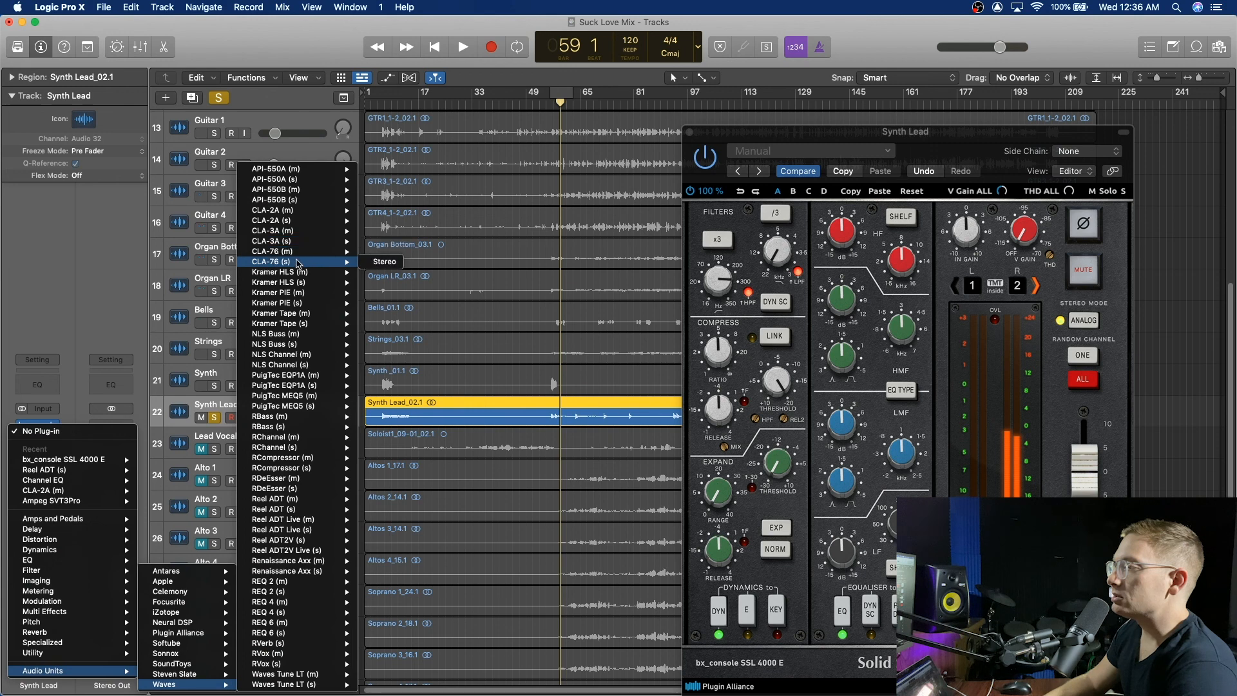
{"action": "left_click", "coordinate": [382, 262]}
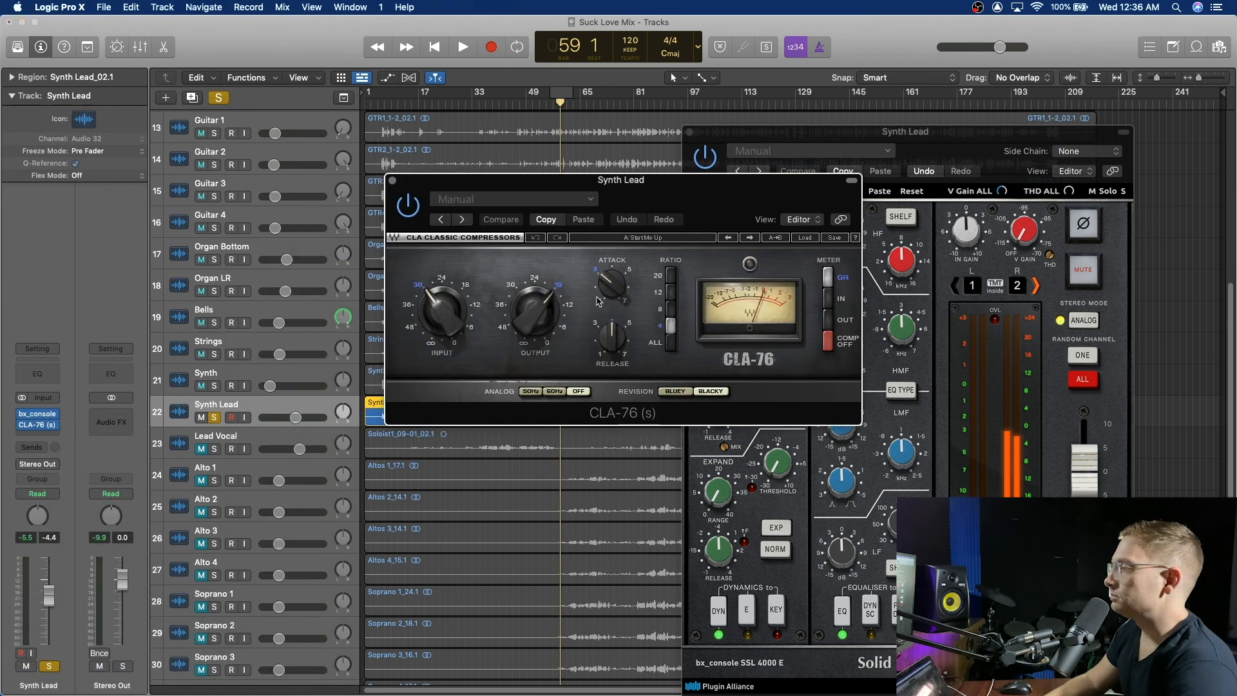
{"action": "left_click_drag", "start_coordinate": [612, 284], "coordinate": [611, 275]}
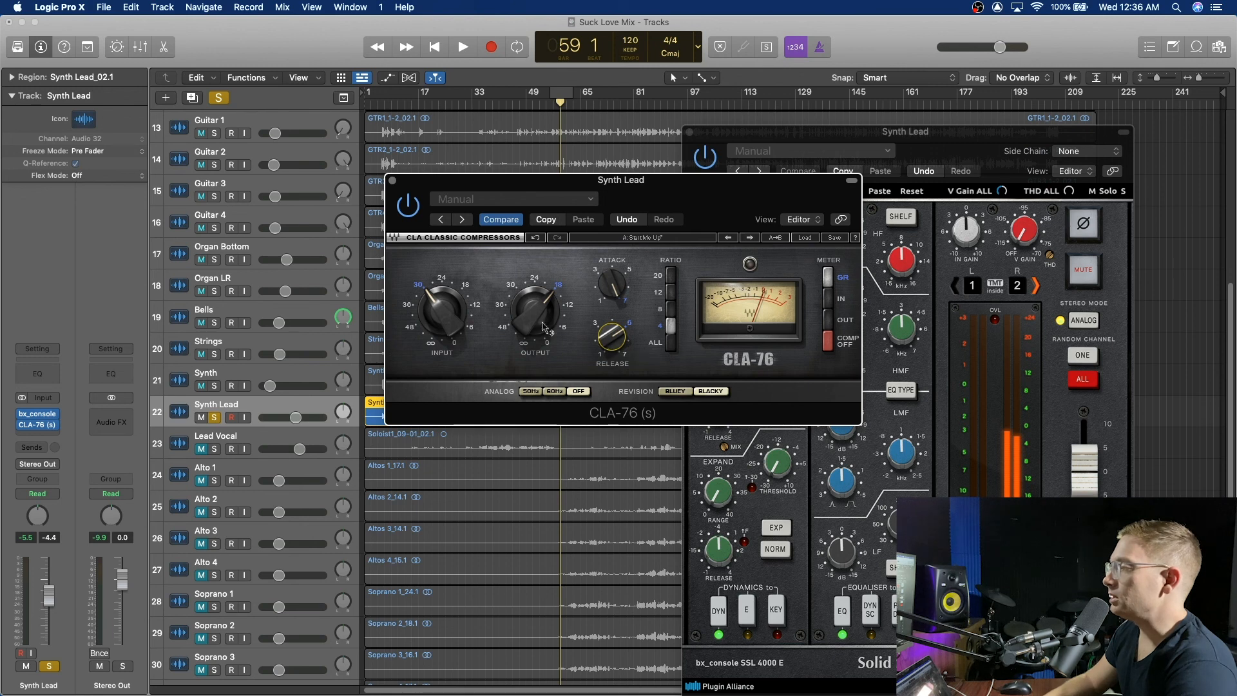
Turn down the CLA-76 output on the Synth Lead during playback and replay the soloed part from around bar 57
{"action": "key", "text": "space"}
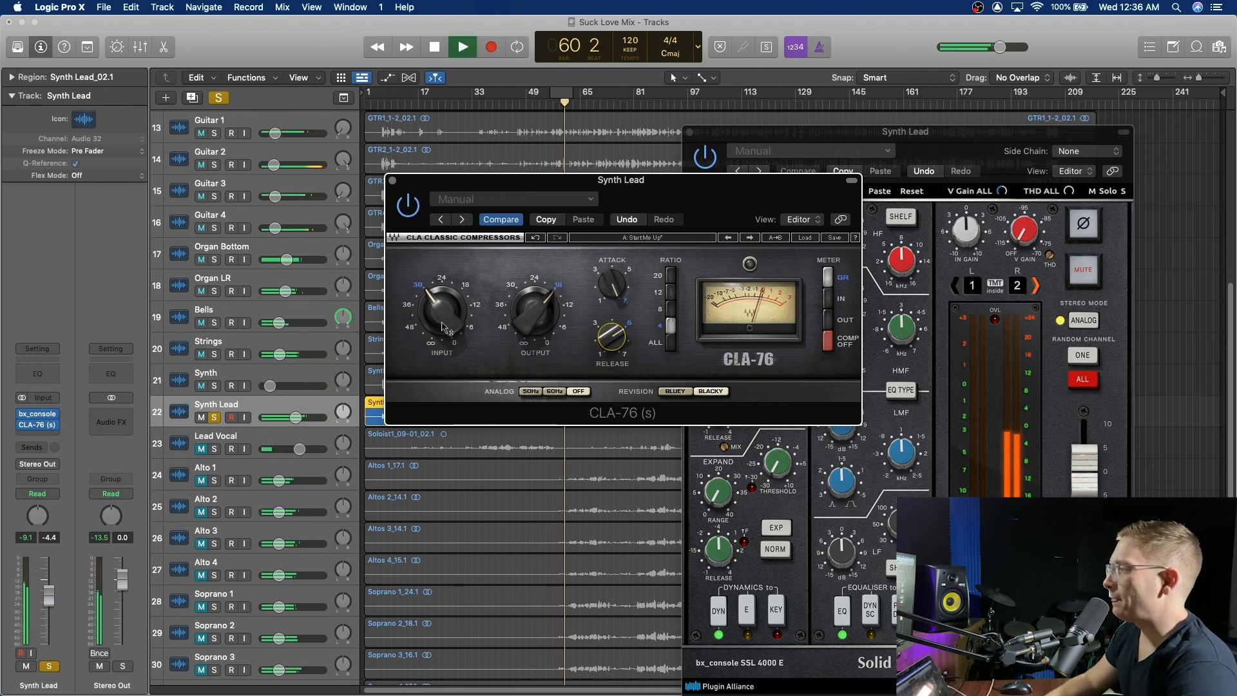
{"action": "left_click", "coordinate": [535, 312]}
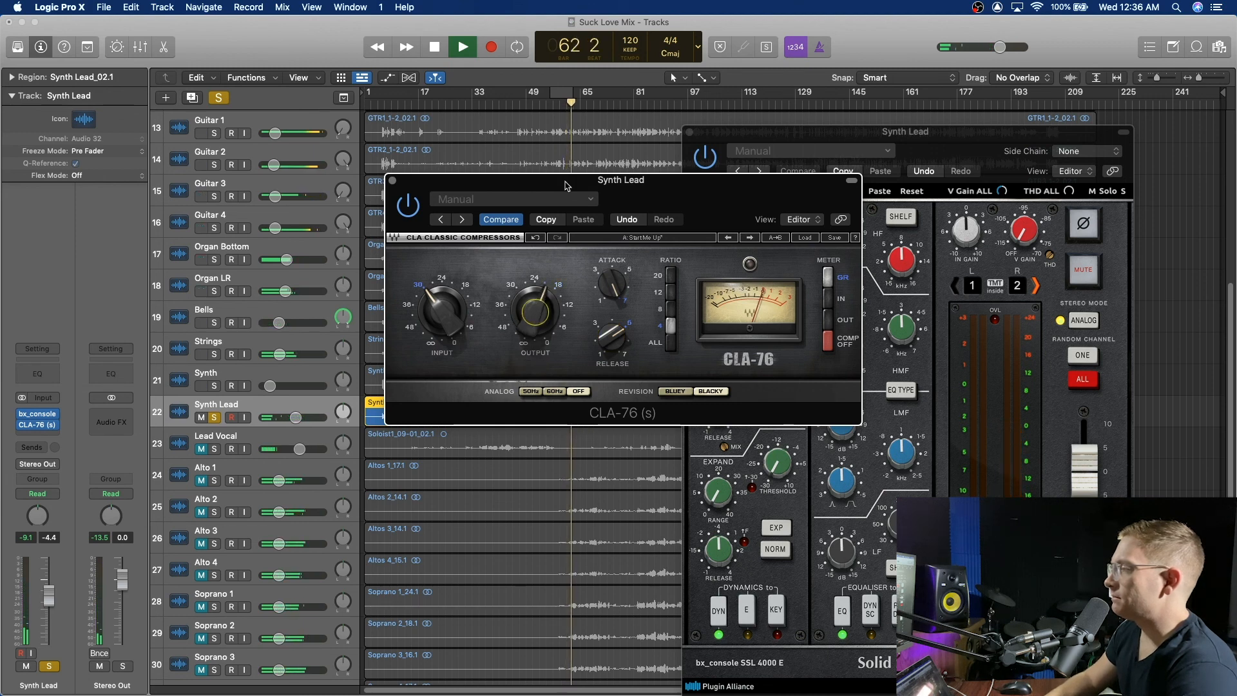
{"action": "left_click_drag", "start_coordinate": [567, 180], "coordinate": [332, 404]}
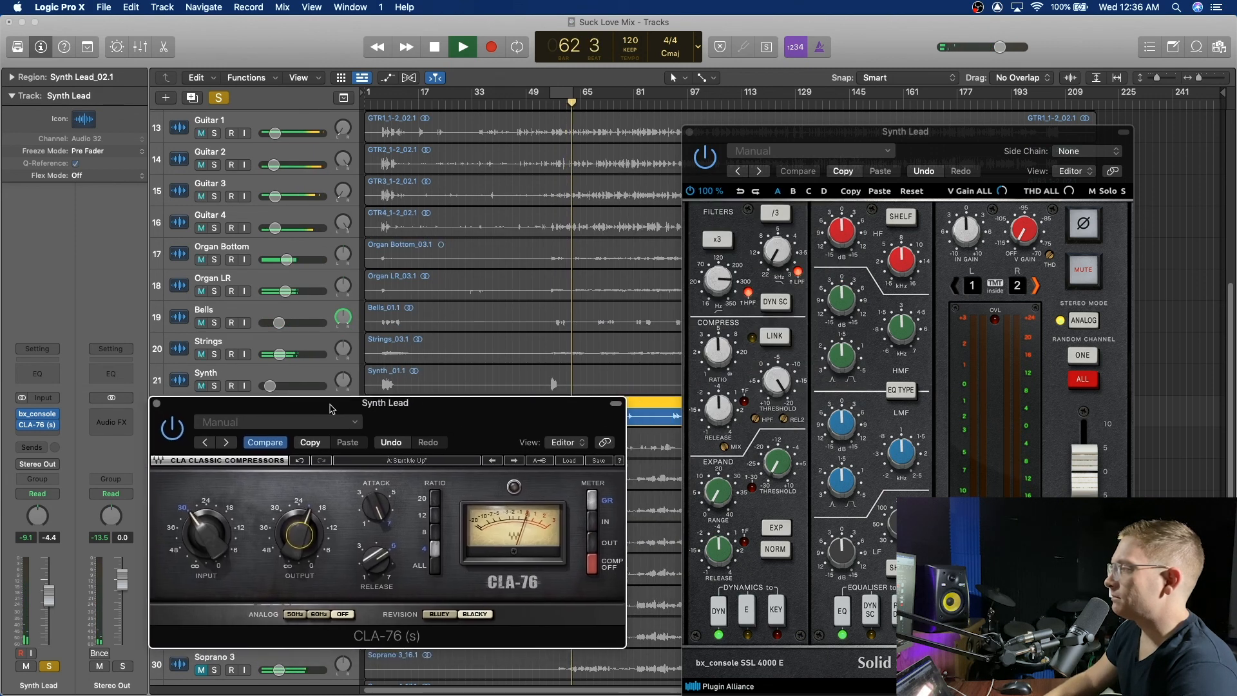
{"action": "left_click", "coordinate": [556, 109]}
{"action": "left_click_drag", "start_coordinate": [534, 411], "coordinate": [596, 316]}
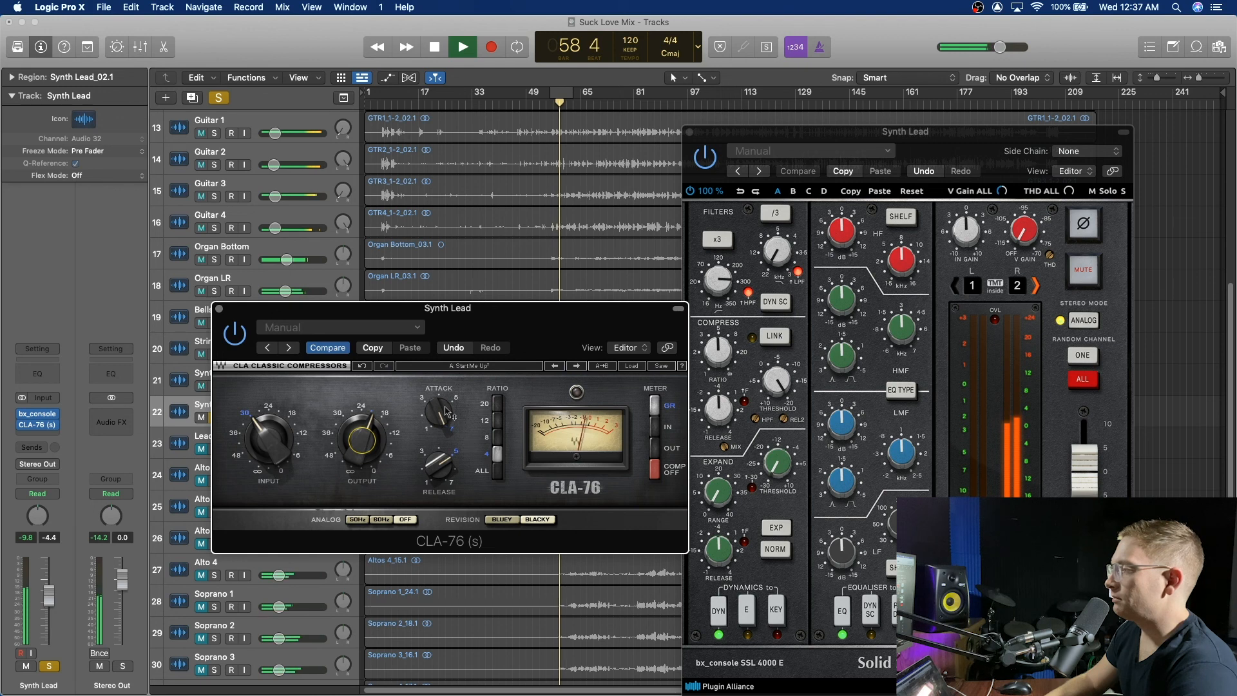
Close the Synth Lead's CLA-76 and bx_console windows and replay the soloed track from around bar 56
{"action": "left_click", "coordinate": [219, 309]}
{"action": "key", "text": "space"}
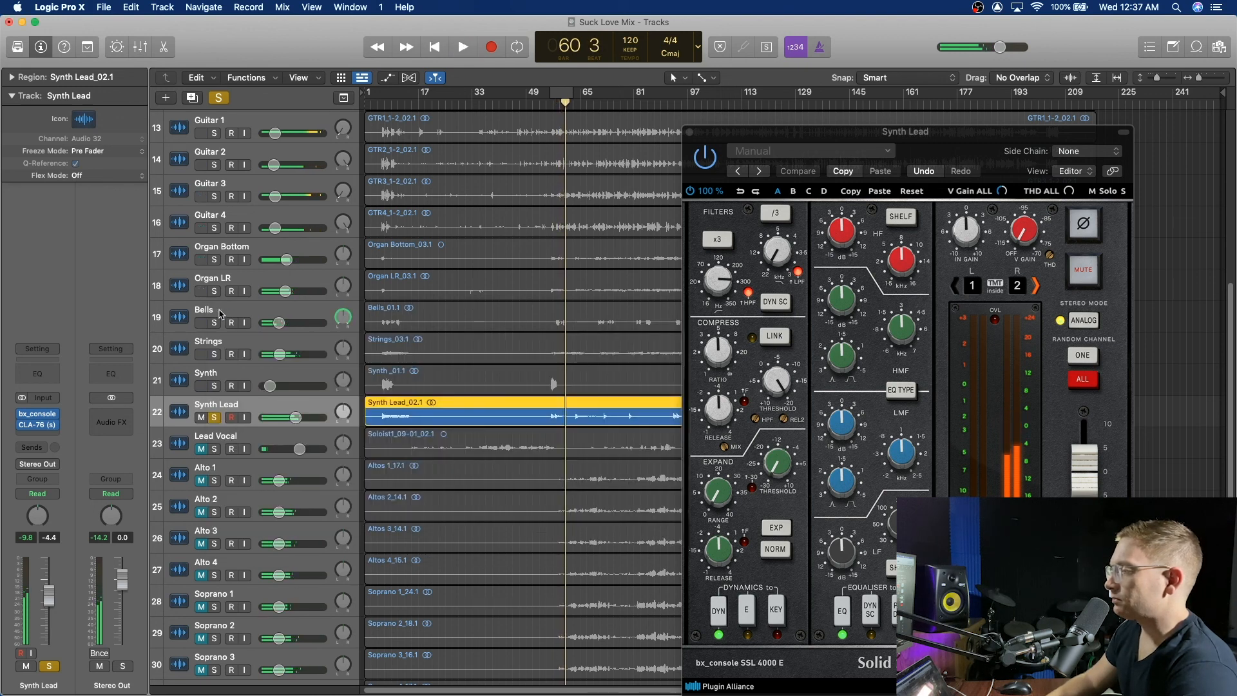
{"action": "left_click", "coordinate": [690, 133]}
{"action": "key", "text": "space"}
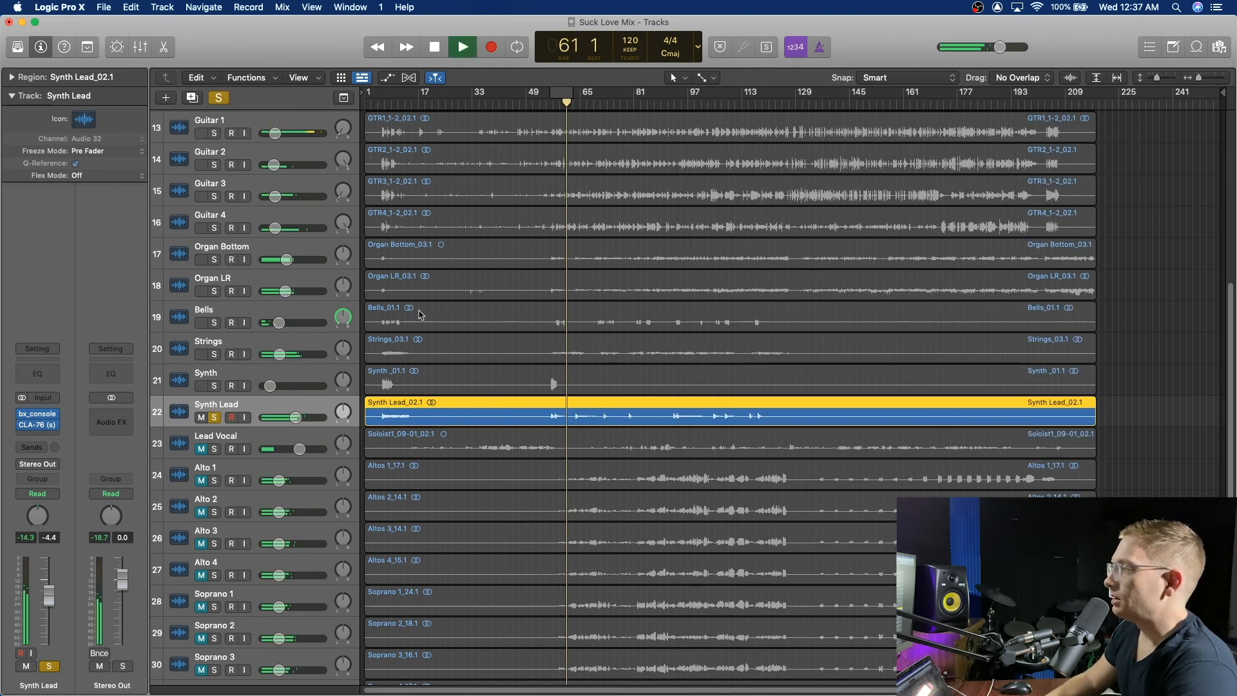
{"action": "left_click", "coordinate": [552, 104]}
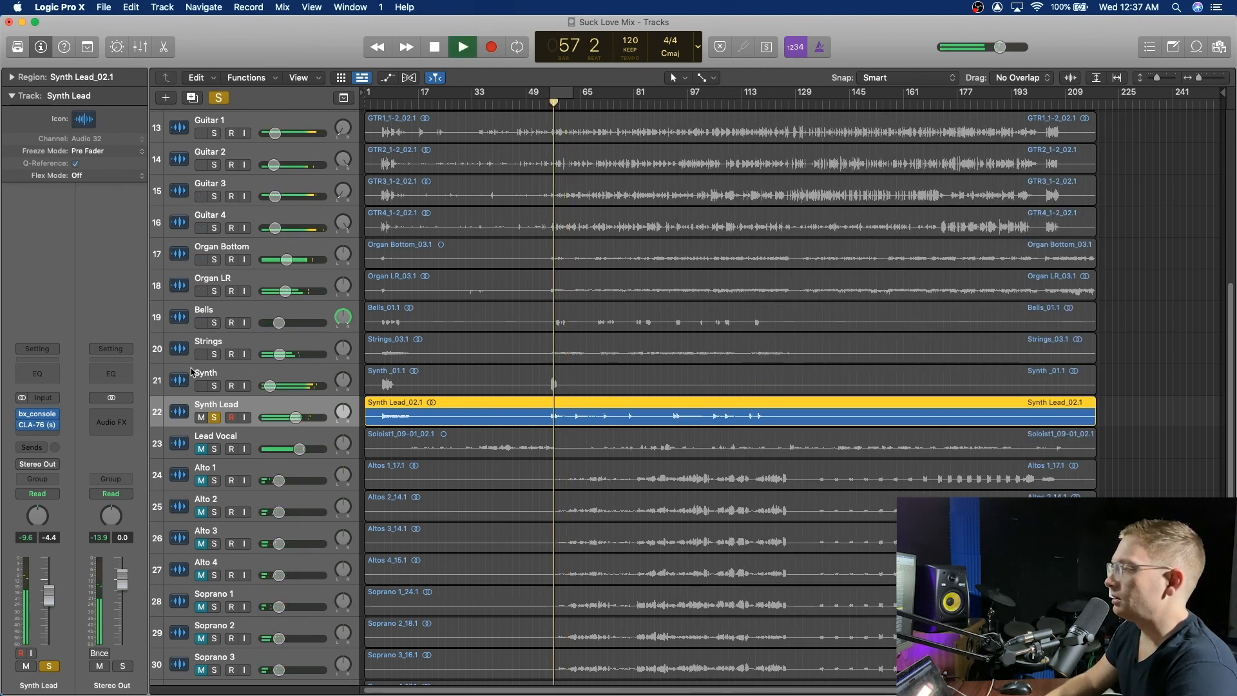
Reopen the Synth Lead's CLA-76, switch its ratio to ALL, lower the output and set the input to 24
{"action": "left_click", "coordinate": [42, 430]}
{"action": "key", "text": "space"}
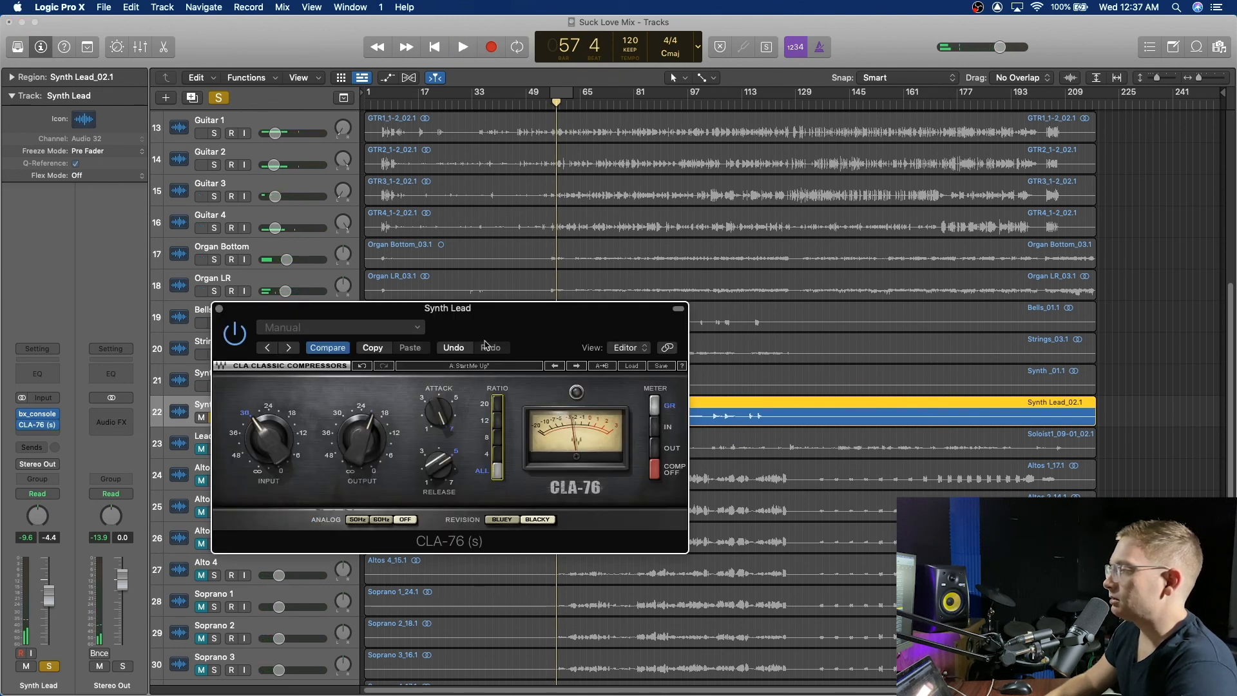
{"action": "key", "text": "space"}
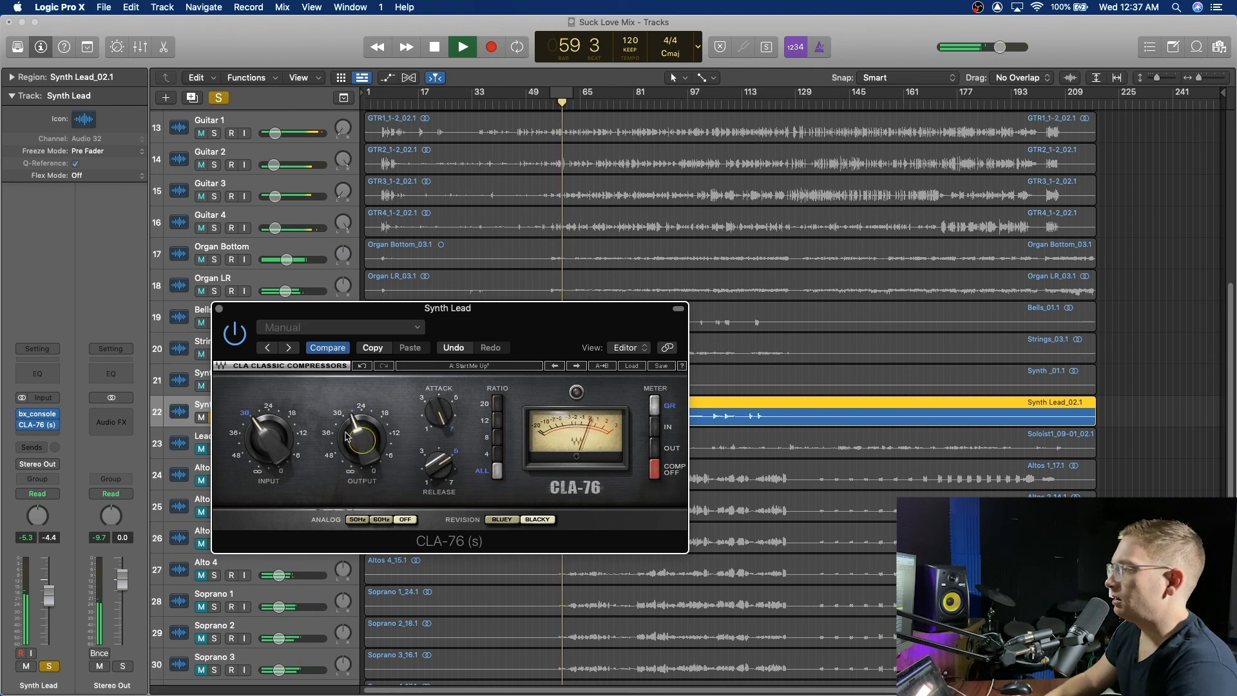
{"action": "left_click_drag", "start_coordinate": [269, 437], "coordinate": [277, 421]}
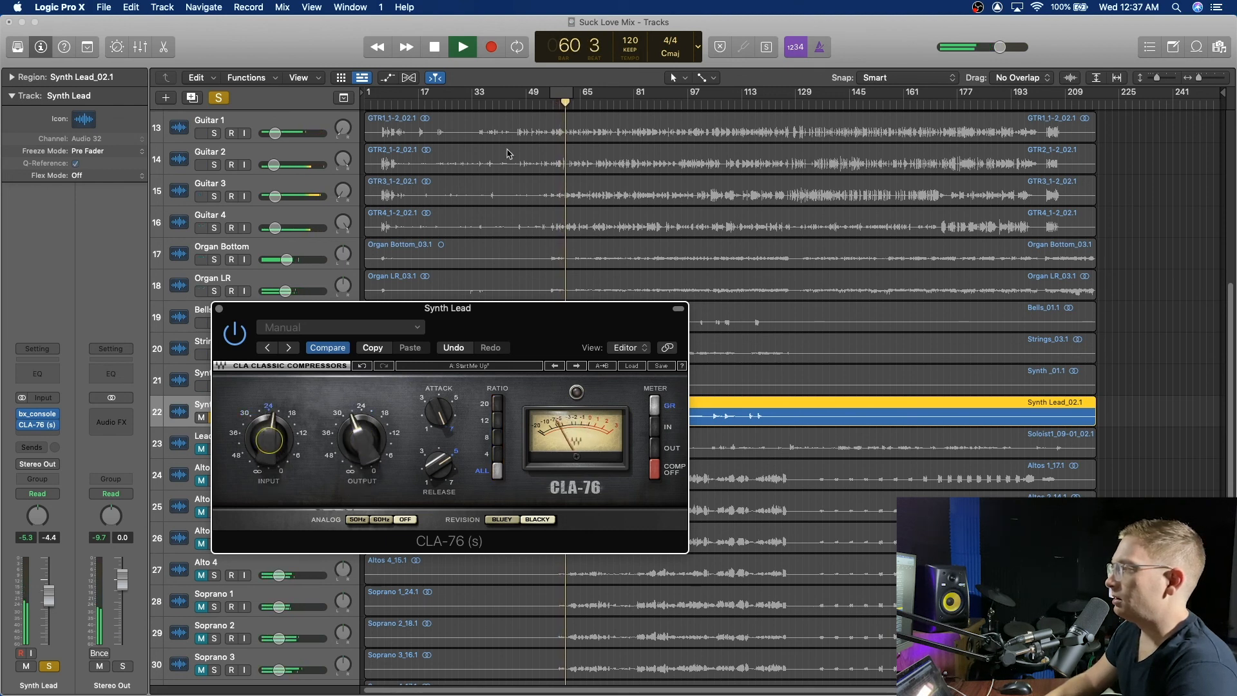
Turn on the cycle region around bar 57 and audition the compressed Synth Lead with the CLA-76 open
{"action": "left_click", "coordinate": [565, 94]}
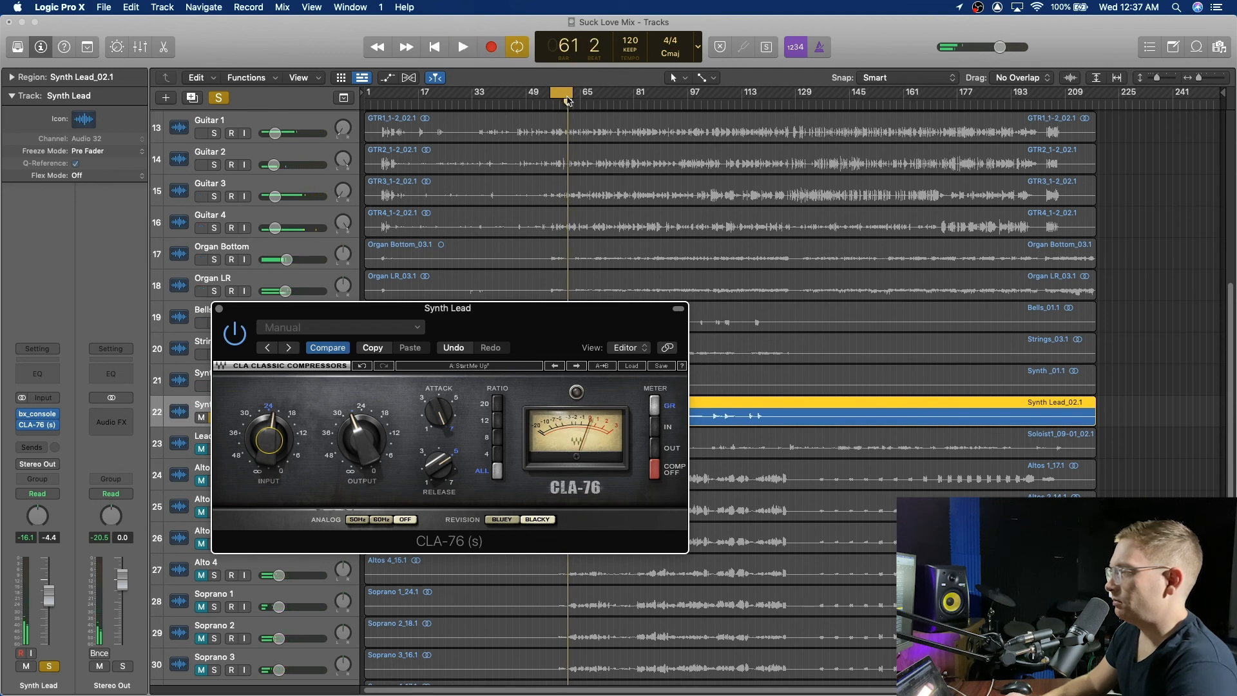
{"action": "left_click", "coordinate": [219, 310]}
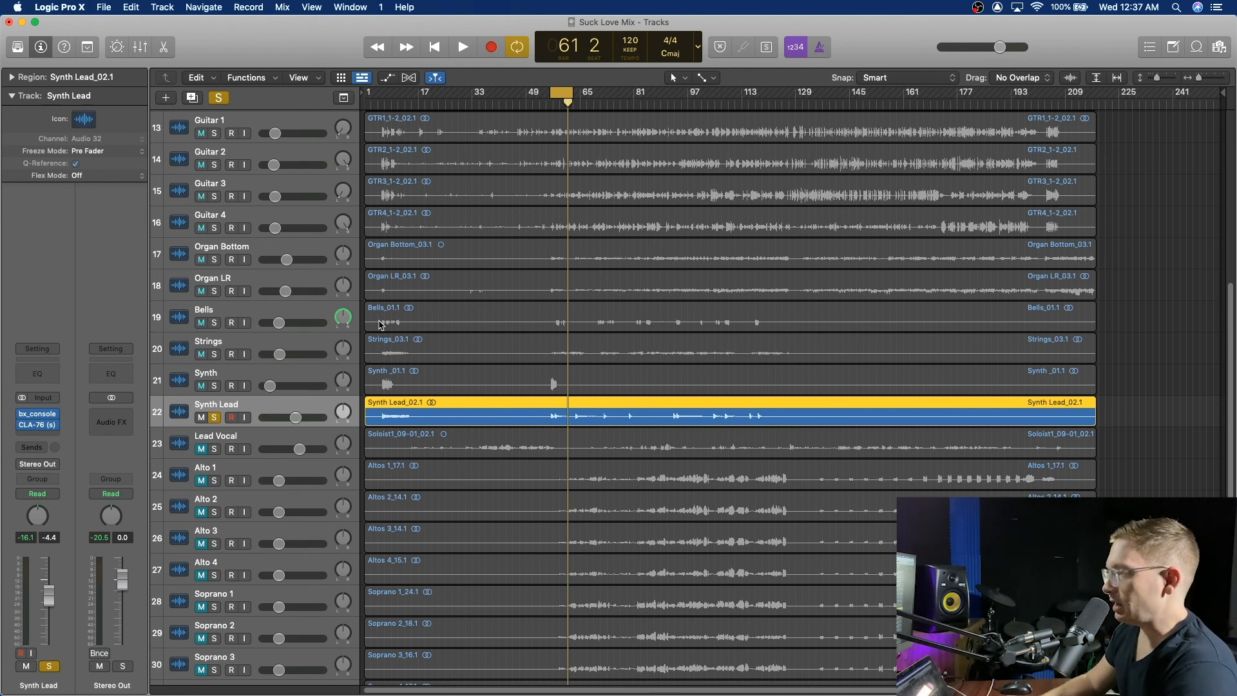
{"action": "left_click", "coordinate": [38, 425]}
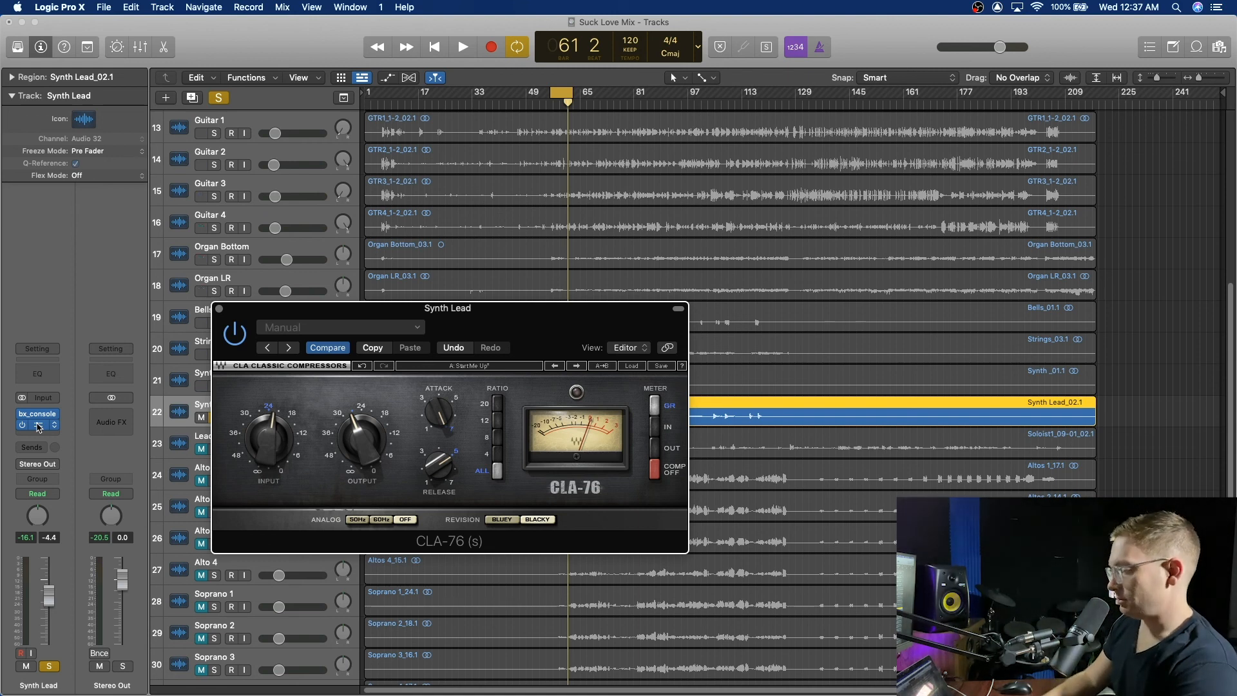
{"action": "key", "text": "space"}
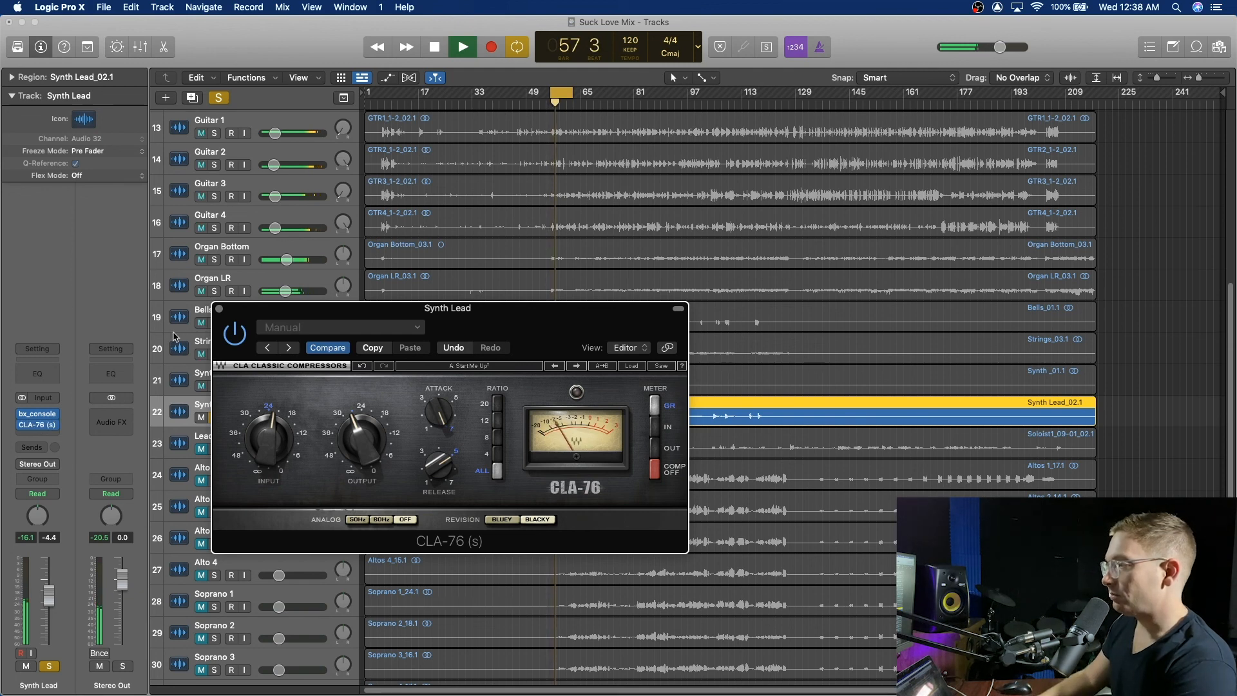
Close the CLA-76, unsolo the Synth Lead and lower its level to -10.2 dB within the full mix
{"action": "left_click", "coordinate": [219, 310]}
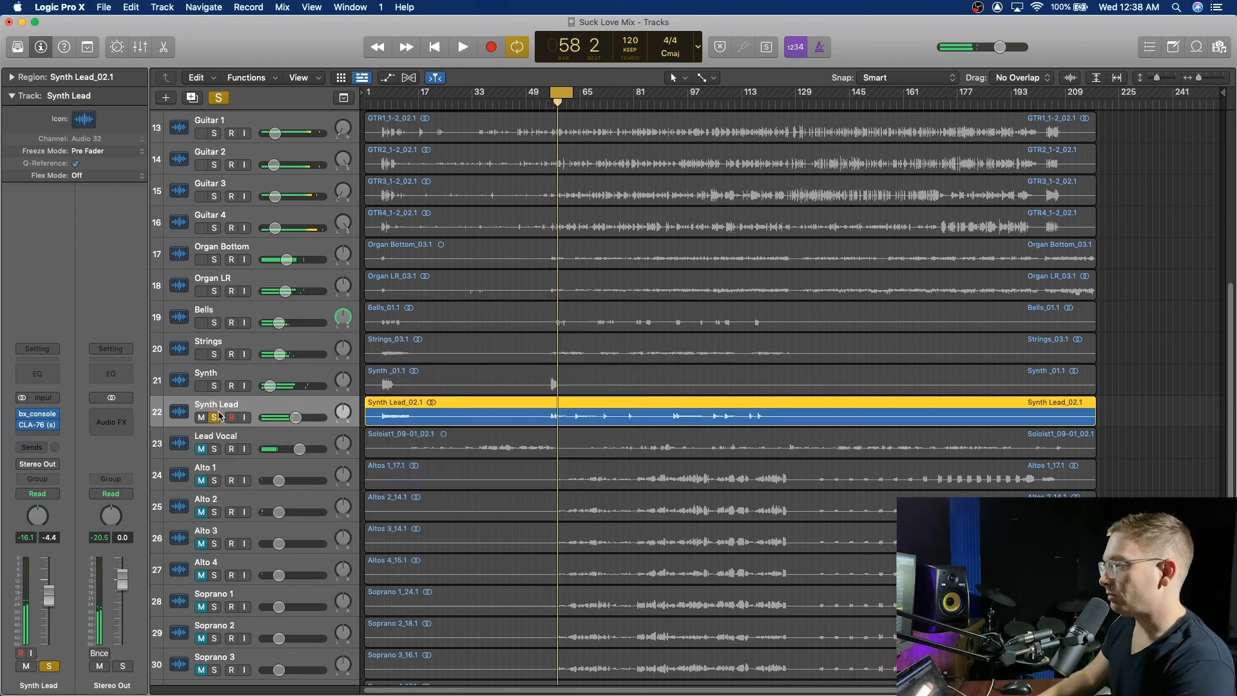
{"action": "left_click", "coordinate": [214, 418]}
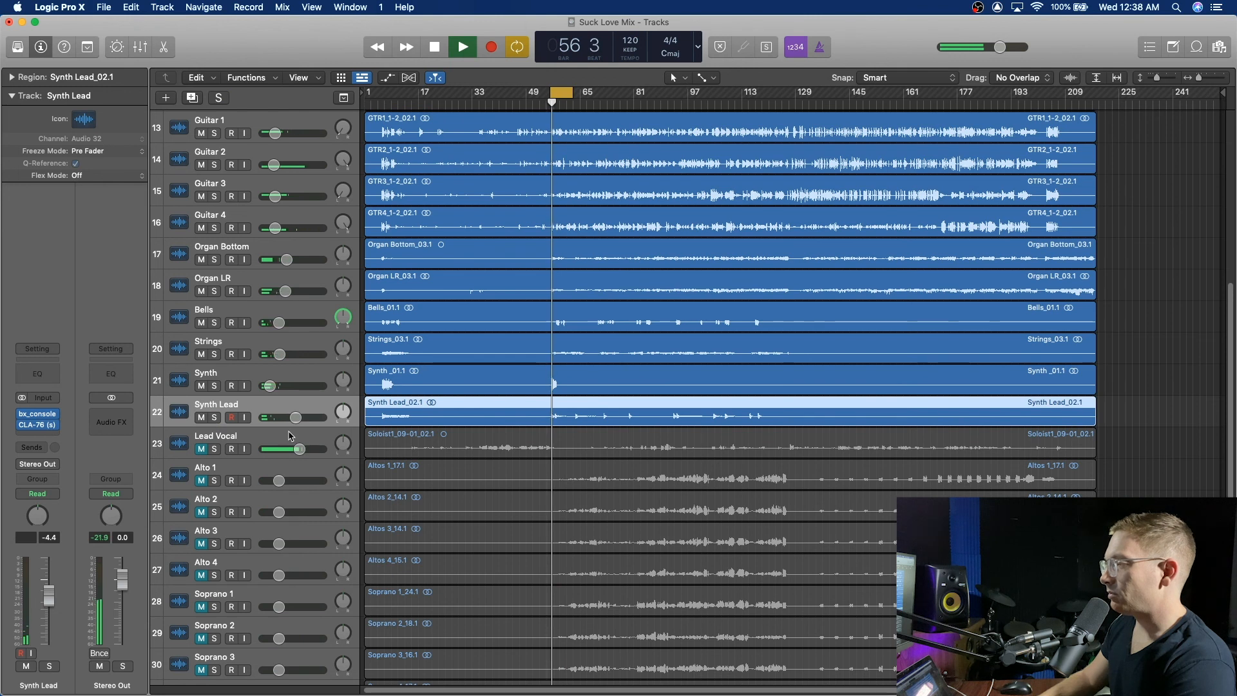
{"action": "mouse_move", "coordinate": [296, 418]}
{"action": "left_mouse_down"}
{"action": "mouse_move", "coordinate": [277, 422]}
{"action": "mouse_move", "coordinate": [288, 420]}
{"action": "left_mouse_up"}
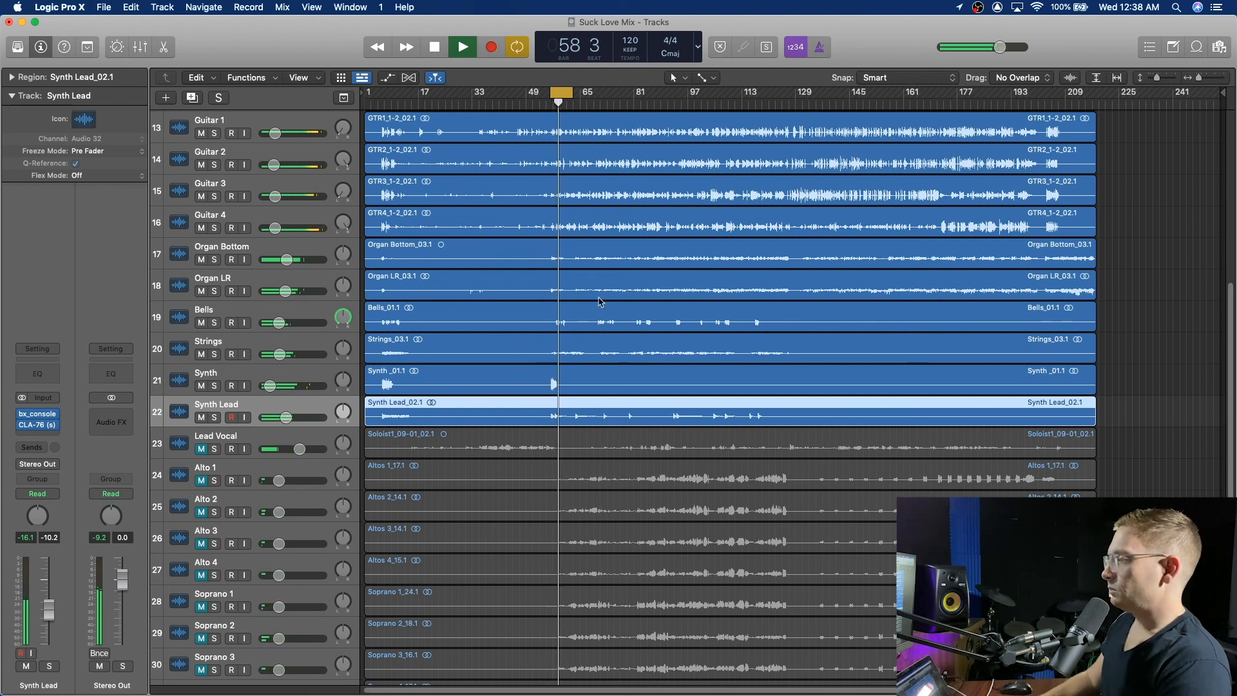
Turn off cycling and audition the full mix from around bar 101 with the drum tracks in view
{"action": "scroll", "coordinate": [603, 298], "scroll_direction": "up", "scroll_amount": 5}
{"action": "scroll", "coordinate": [603, 297], "scroll_direction": "up", "scroll_amount": 4}
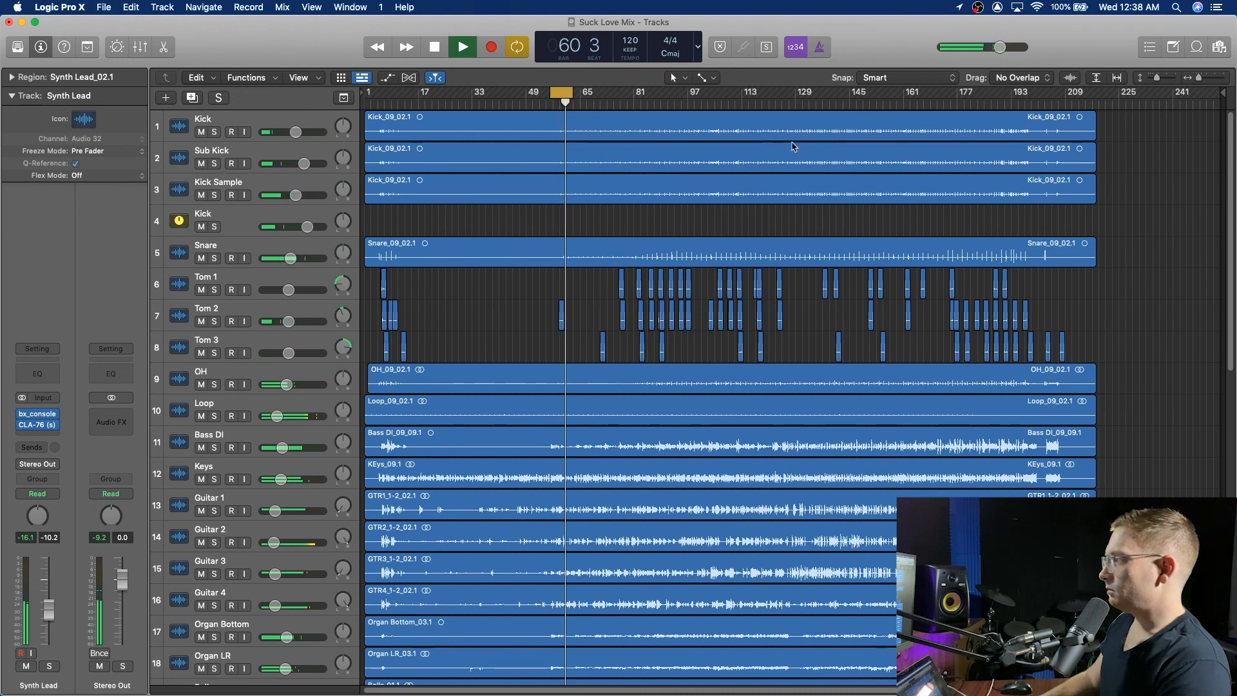
{"action": "key", "text": "space"}
{"action": "key", "text": "c"}
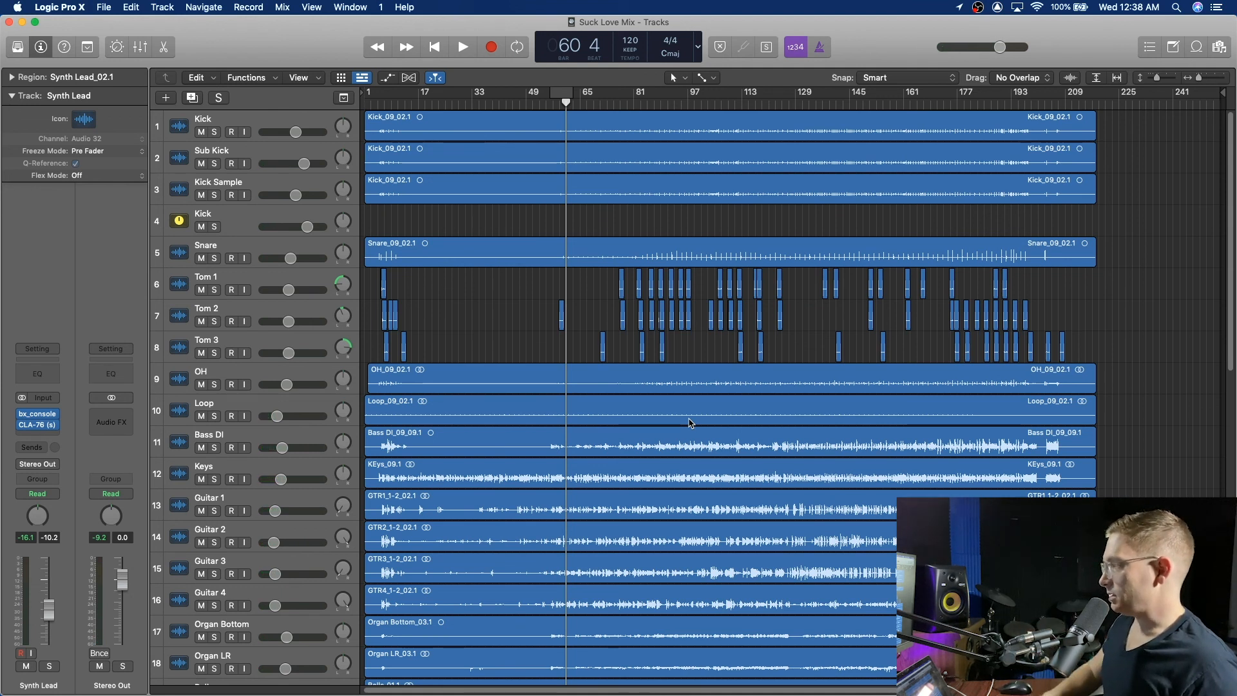
{"action": "left_click", "coordinate": [704, 104]}
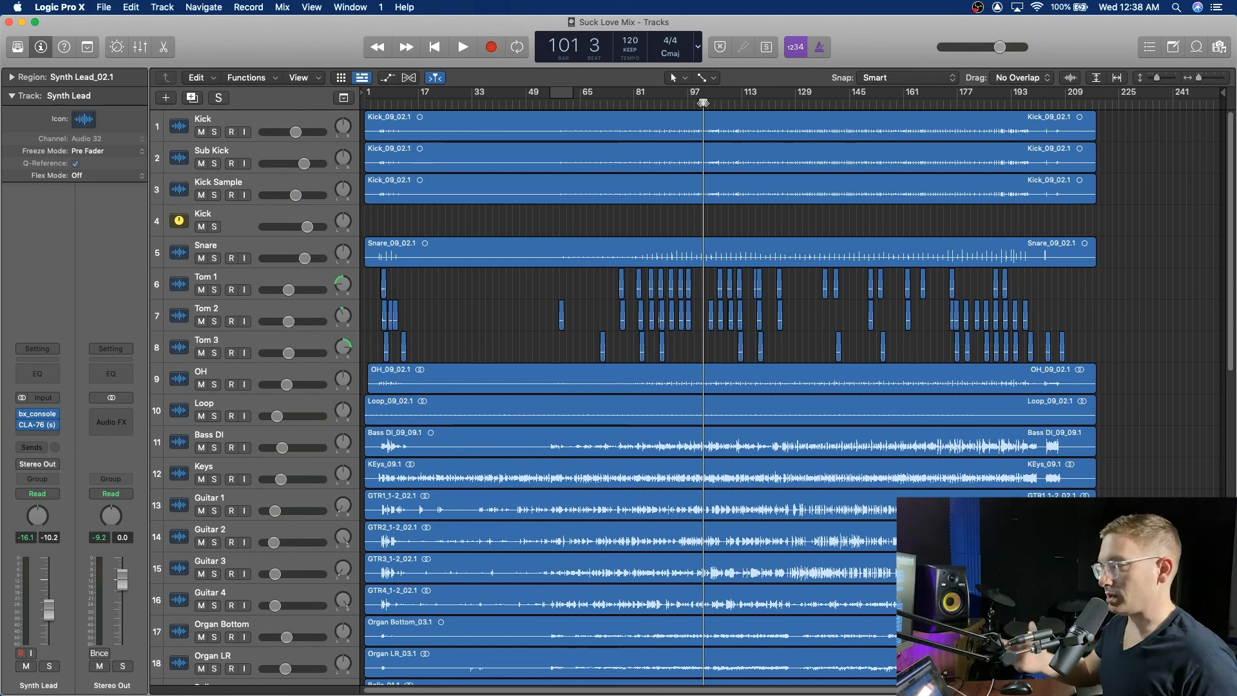
{"action": "key", "text": "space"}
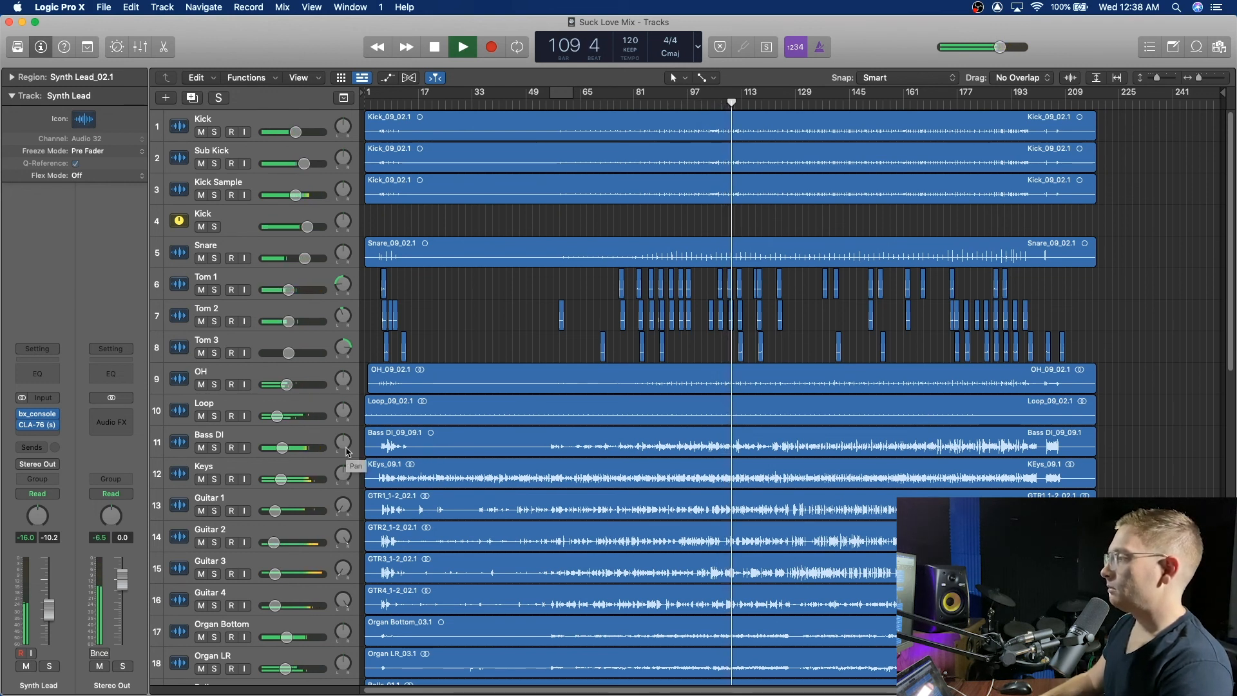
{"action": "key", "text": "space"}
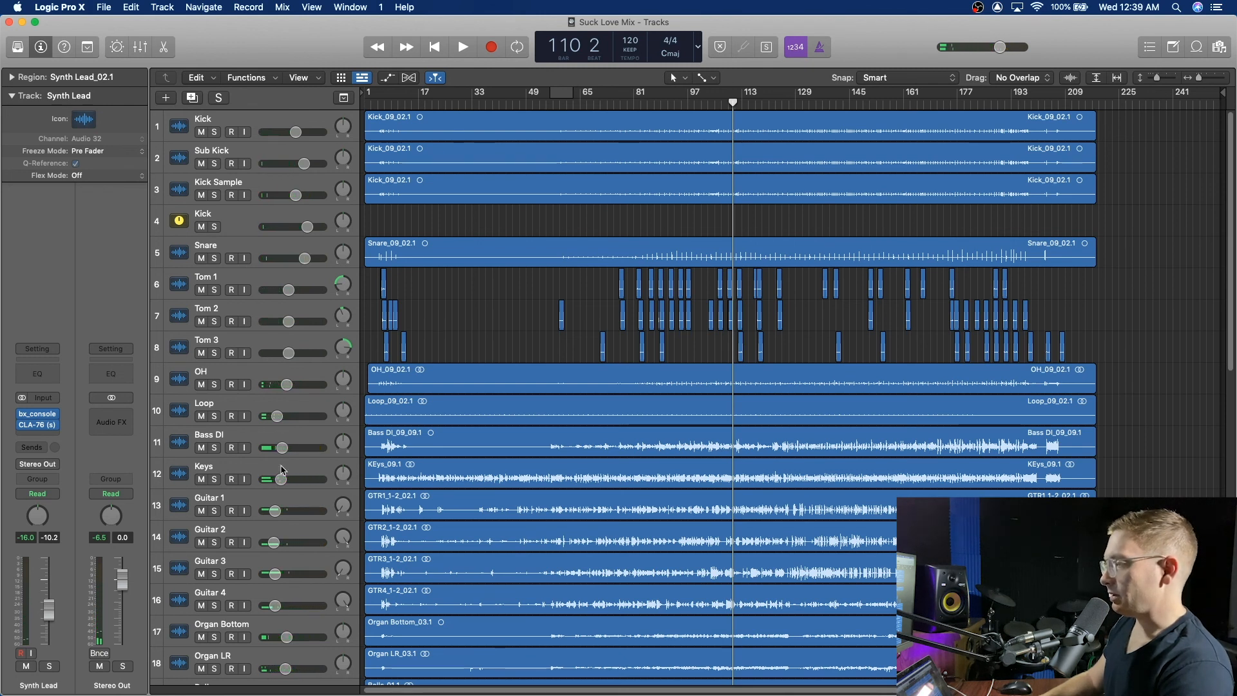
Lower the Bass DI track's level to -16.0 dB while the mix plays
{"action": "key", "text": "space"}
{"action": "left_click_drag", "start_coordinate": [282, 448], "coordinate": [277, 448]}
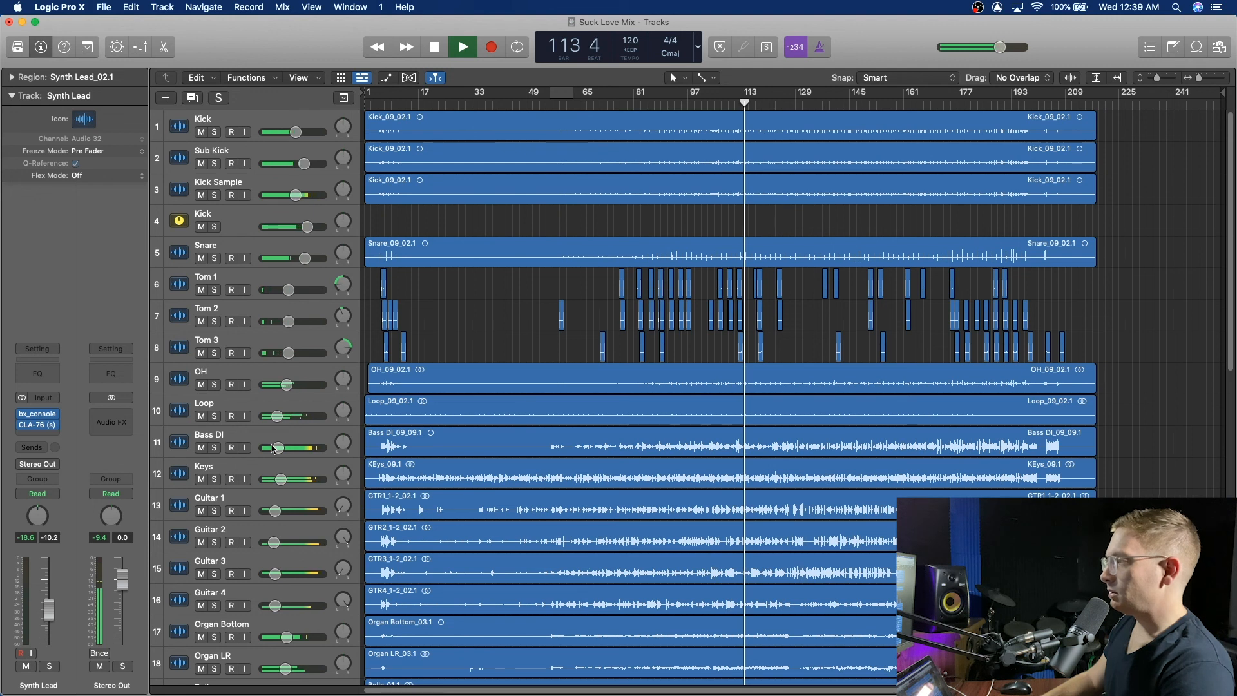
{"action": "key", "text": "space"}
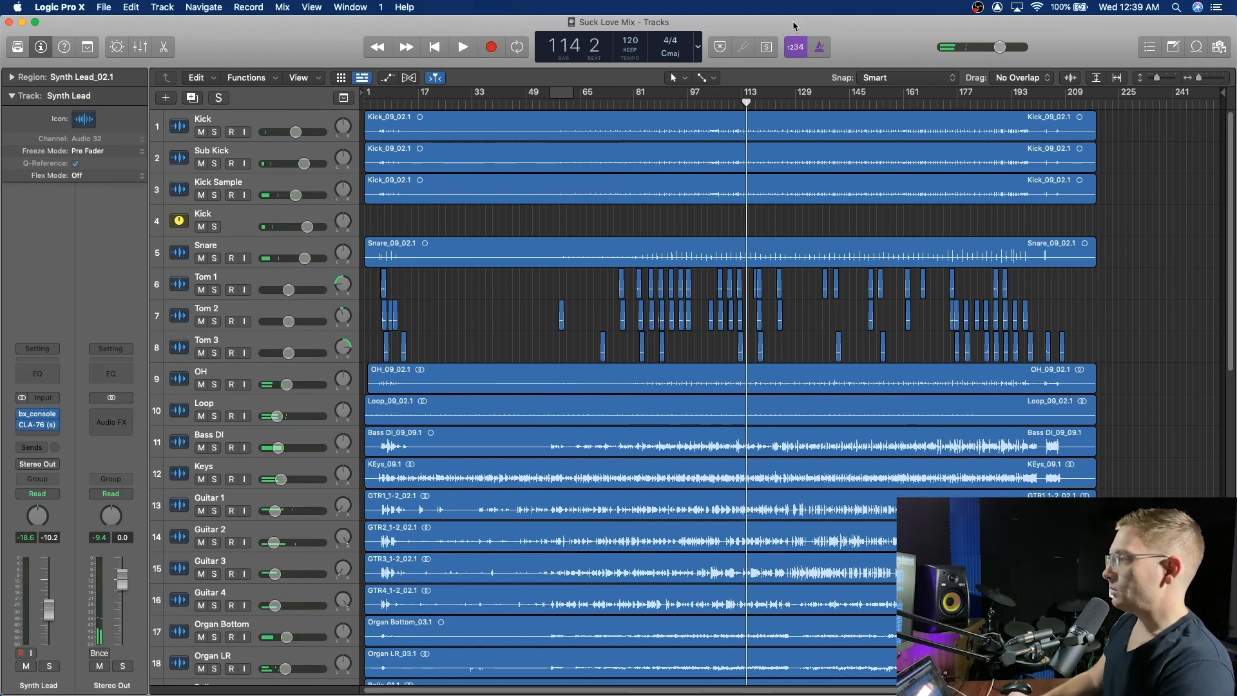
From the Loop channel's bx_console in the mixer, randomize the console channels for all instances and resume playback
{"action": "key", "text": "x"}
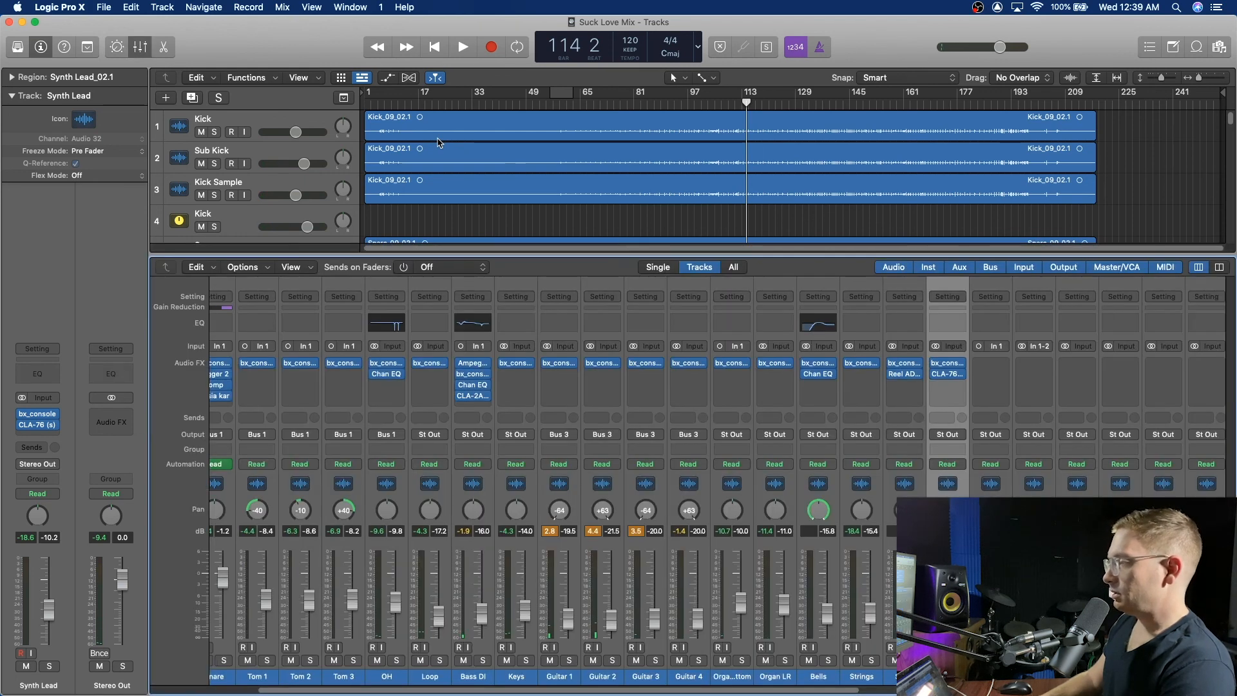
{"action": "left_click", "coordinate": [430, 364]}
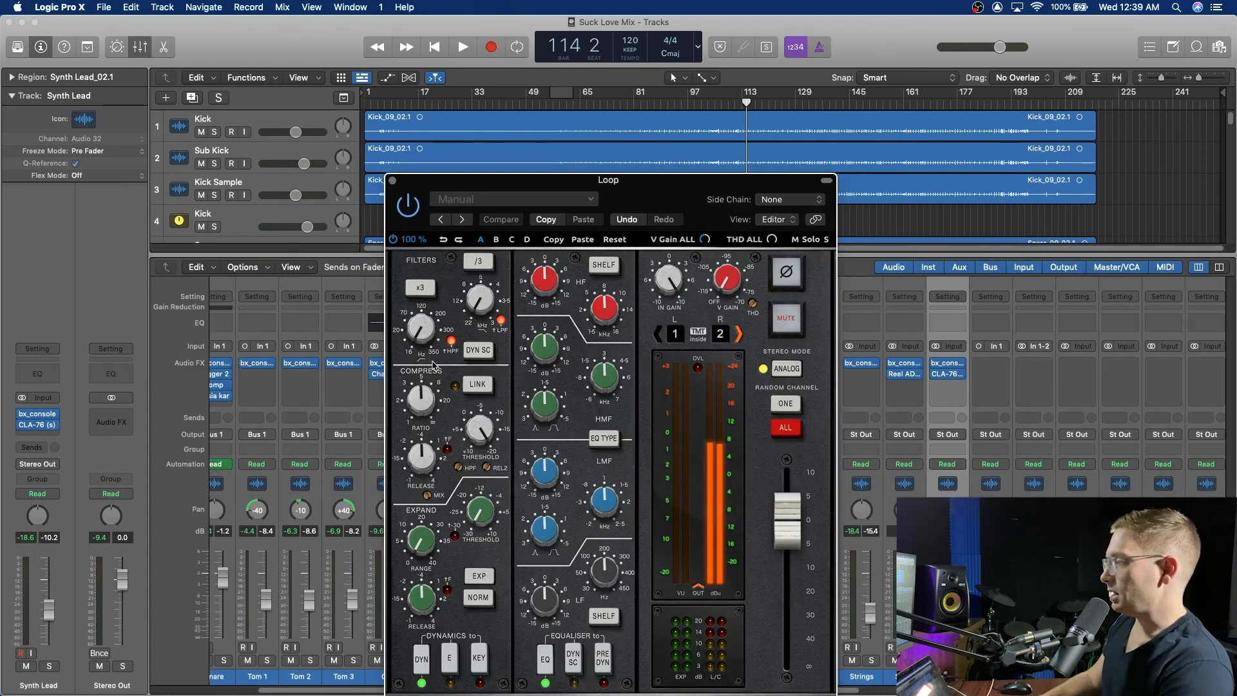
{"action": "left_click_drag", "start_coordinate": [661, 187], "coordinate": [571, 148]}
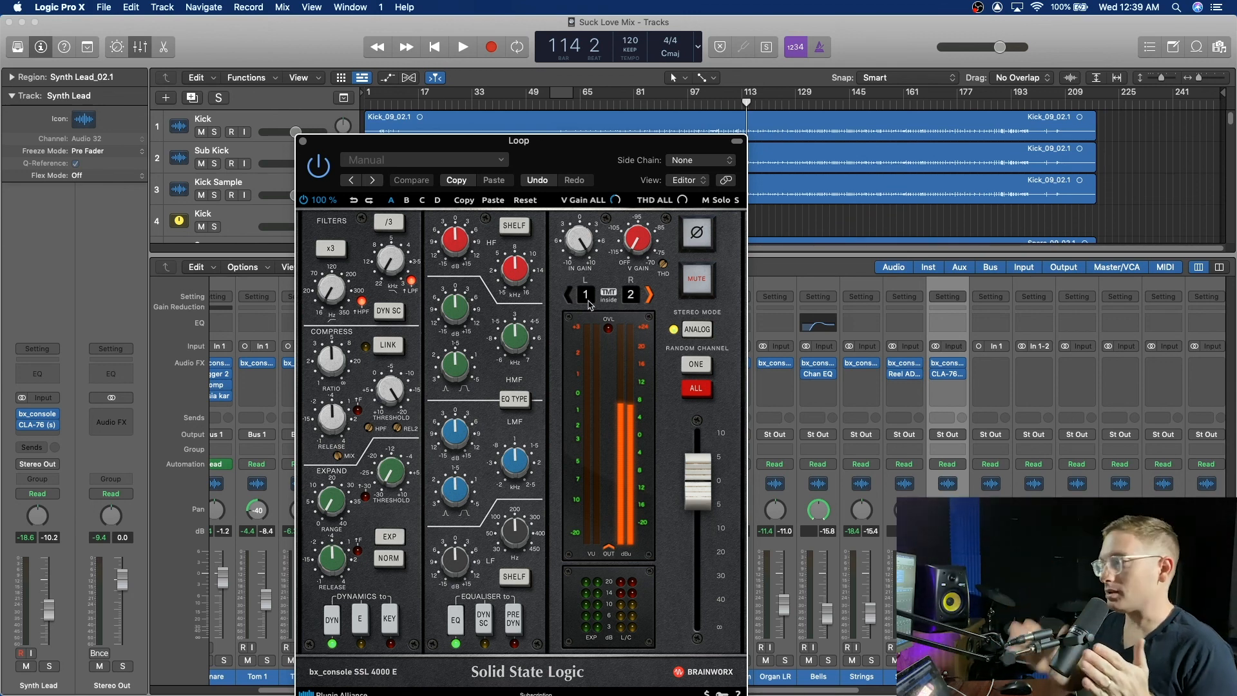
{"action": "left_click", "coordinate": [698, 391]}
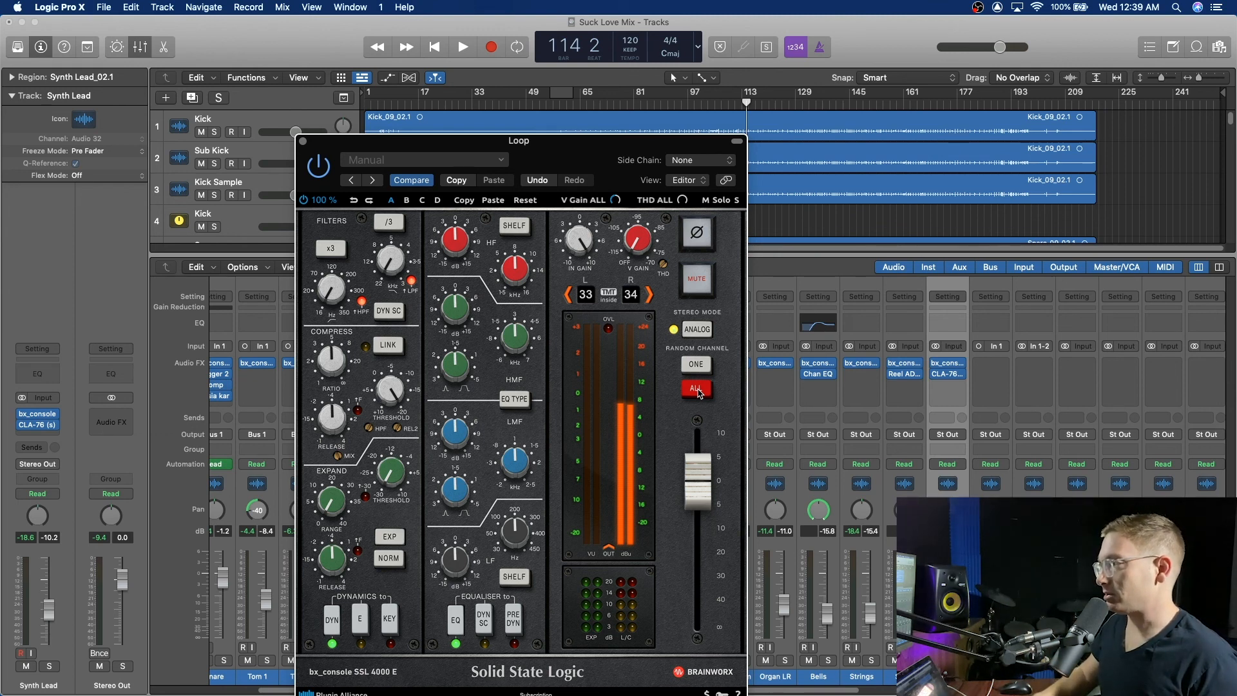
{"action": "key", "text": "space"}
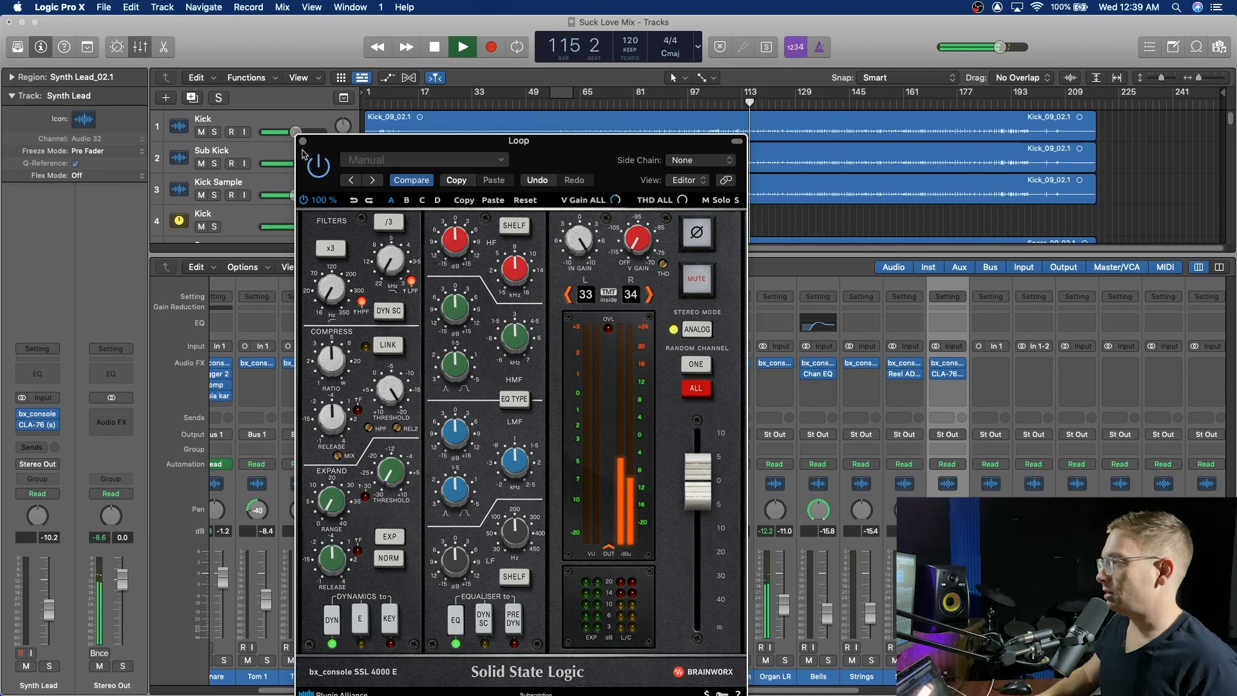
{"action": "left_click", "coordinate": [303, 141]}
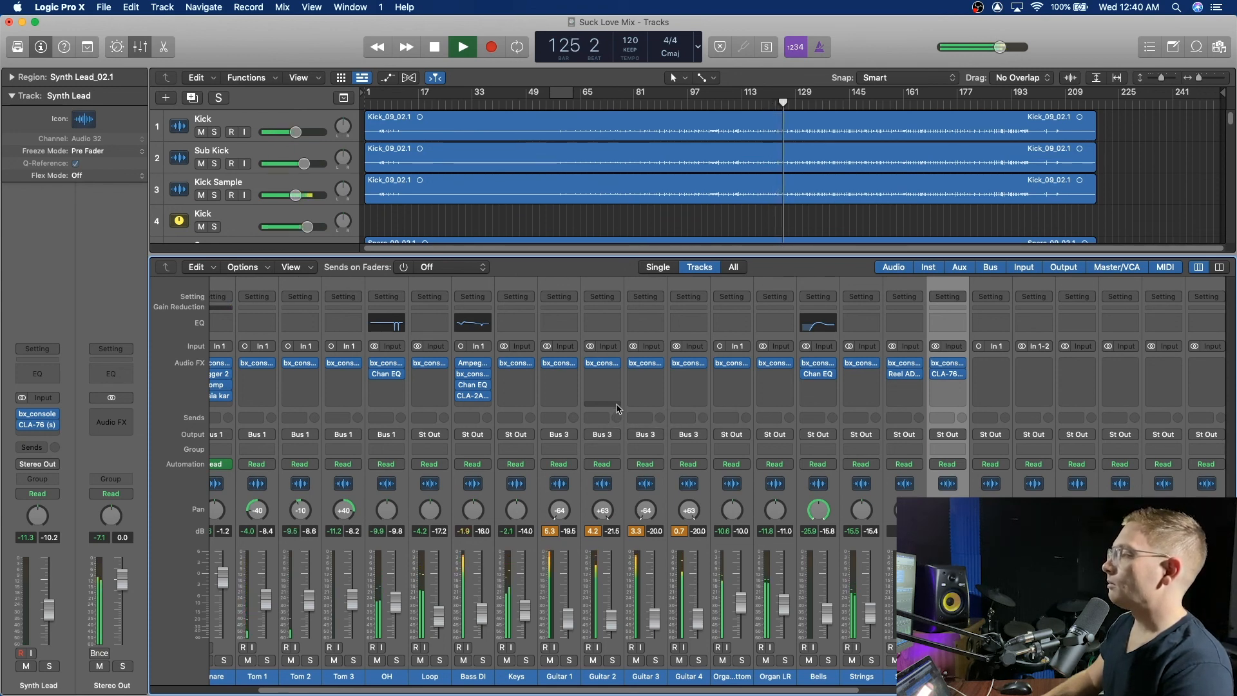
Lower the Loop channel to -19.0 dB in the mixer and listen on while checking the vocal and bus channel strips
{"action": "scroll", "coordinate": [573, 390], "scroll_direction": "left", "scroll_amount": 5}
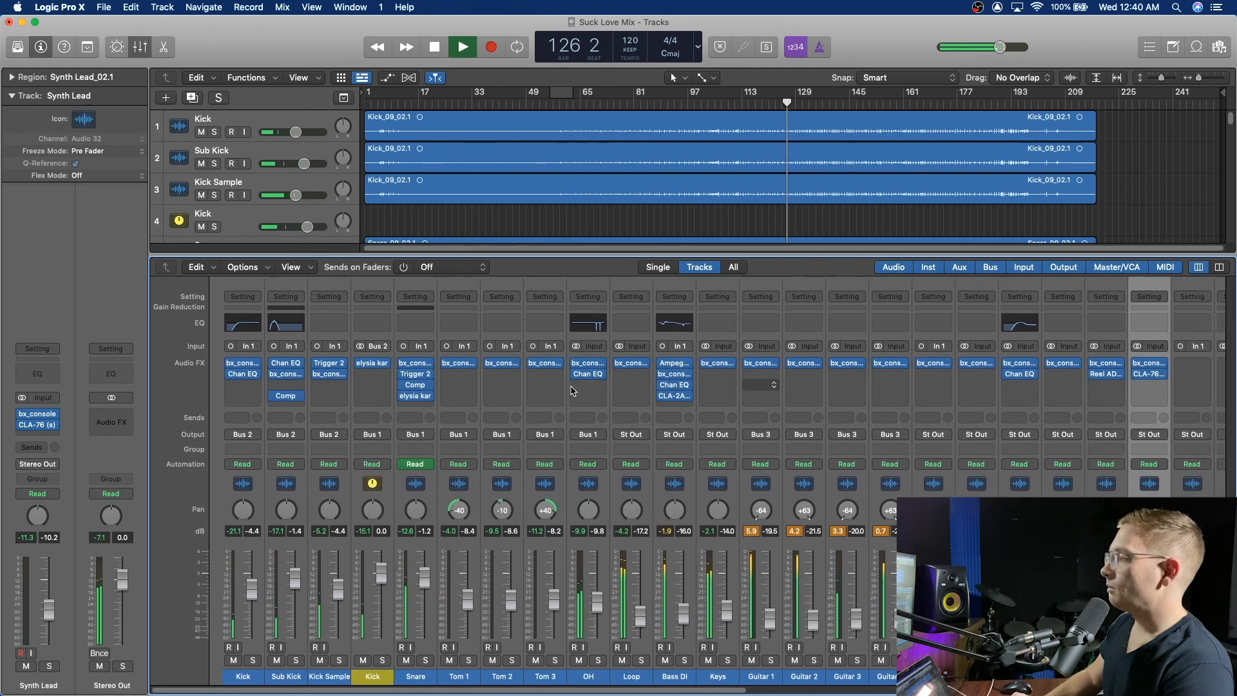
{"action": "scroll", "coordinate": [573, 391], "scroll_direction": "left", "scroll_amount": 1}
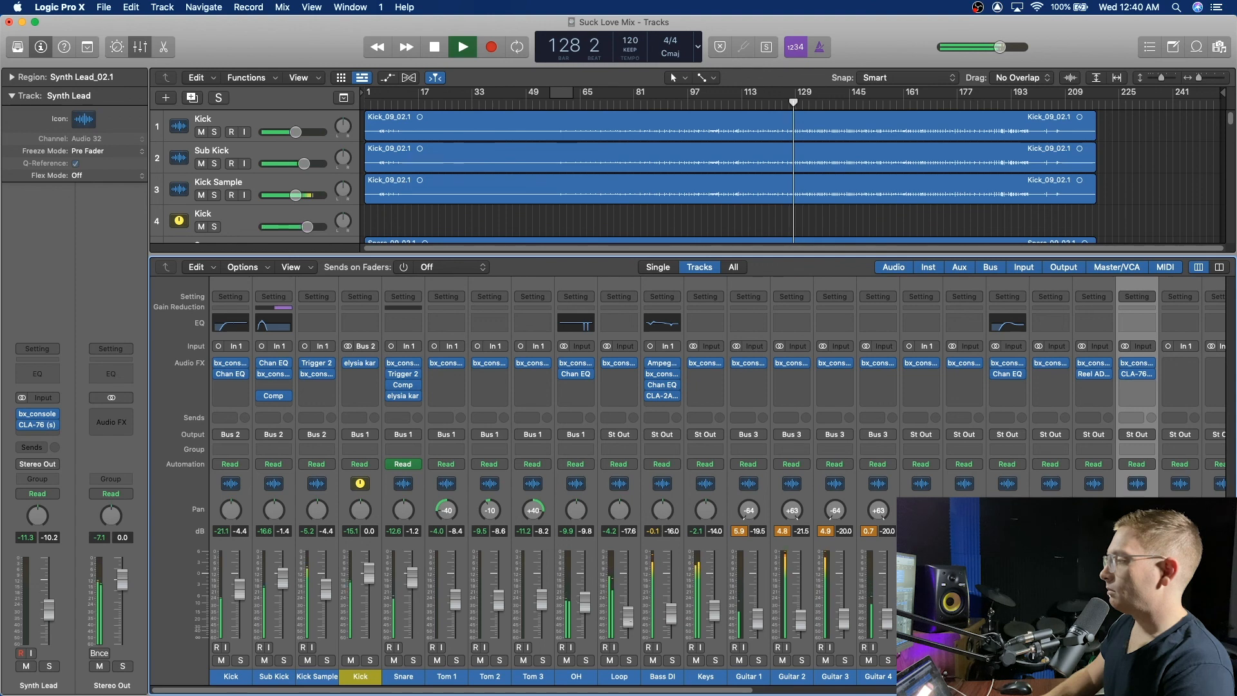
{"action": "left_click_drag", "start_coordinate": [632, 623], "coordinate": [632, 627]}
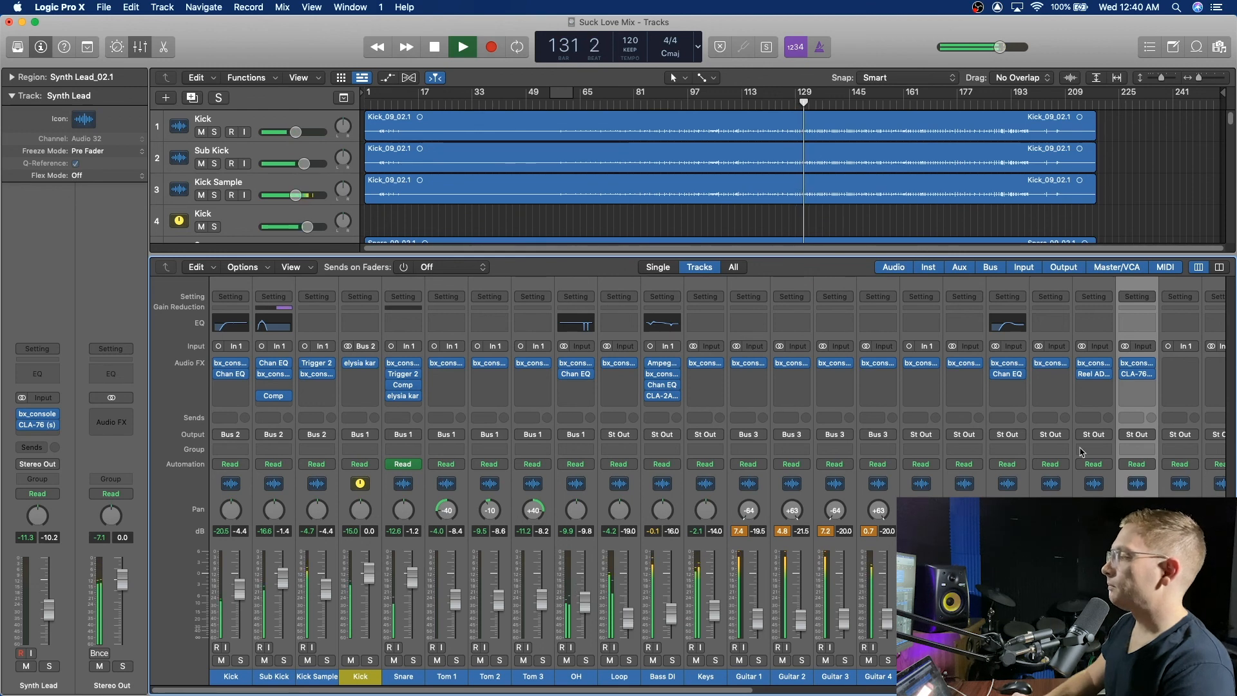
{"action": "scroll", "coordinate": [1083, 452], "scroll_direction": "right", "scroll_amount": 10}
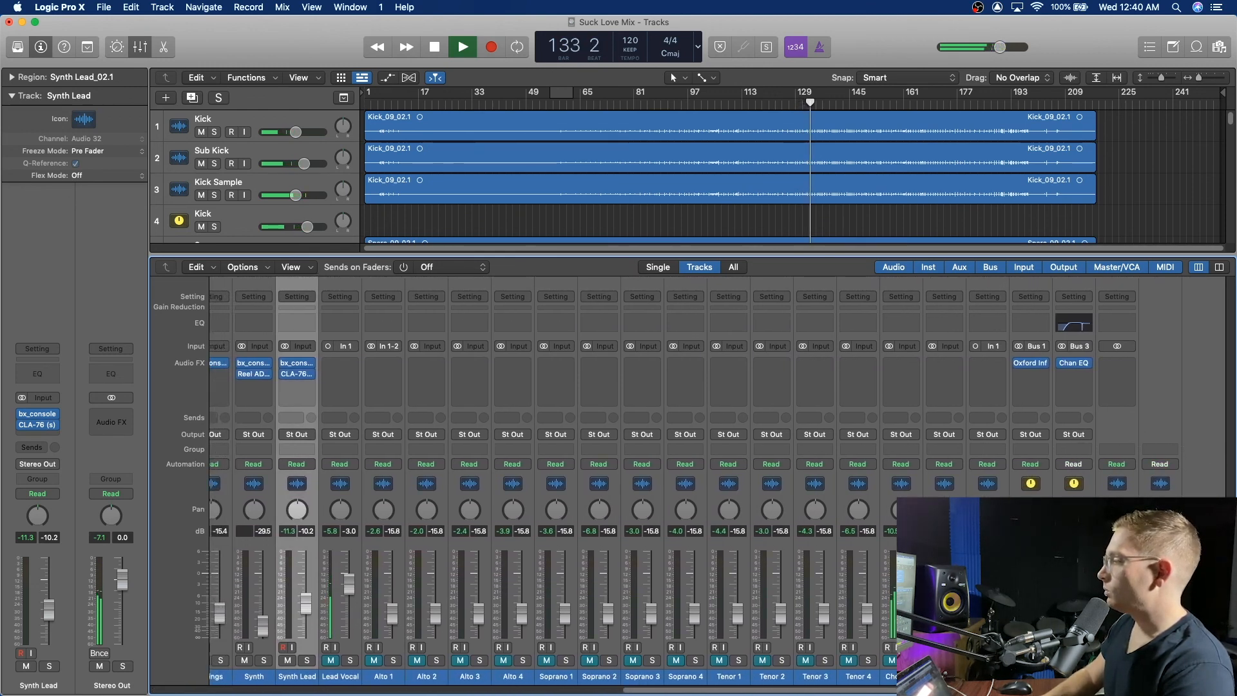
{"action": "mouse_move", "coordinate": [1082, 370]}
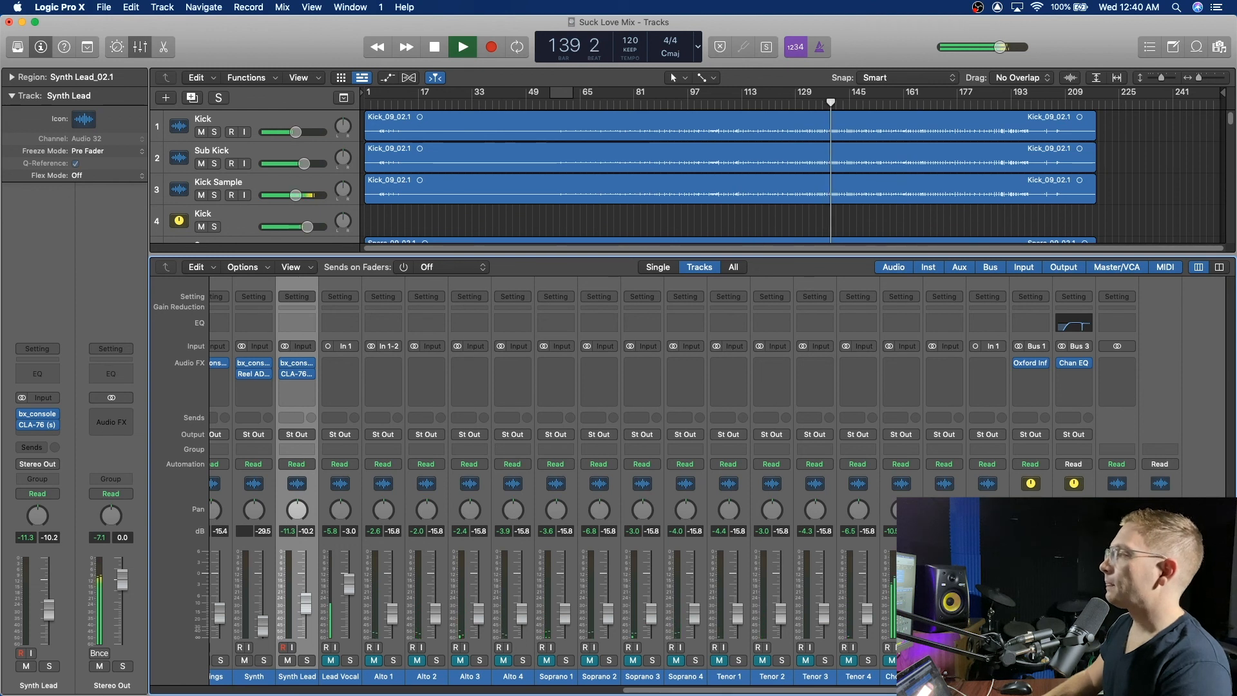
{"action": "key", "text": "space"}
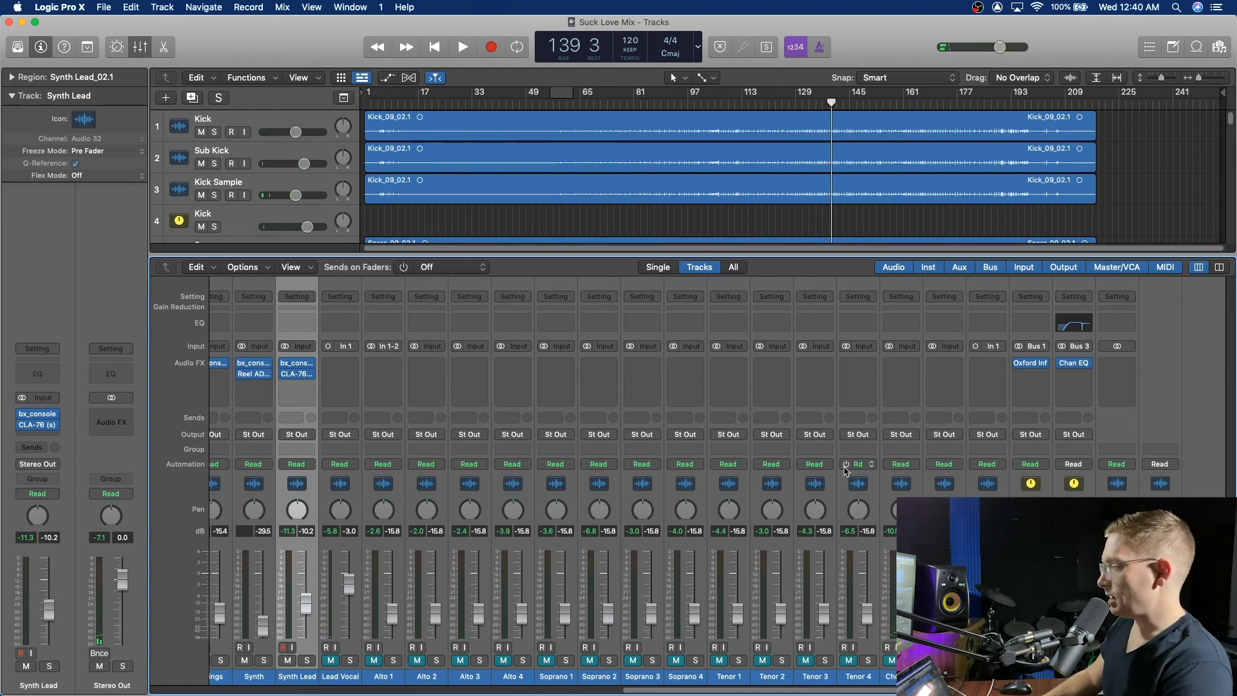
Resume playback from around bar 139, hide the mixer and nudge the Snare track's level up slightly
{"action": "scroll", "coordinate": [846, 471], "scroll_direction": "left", "scroll_amount": 15}
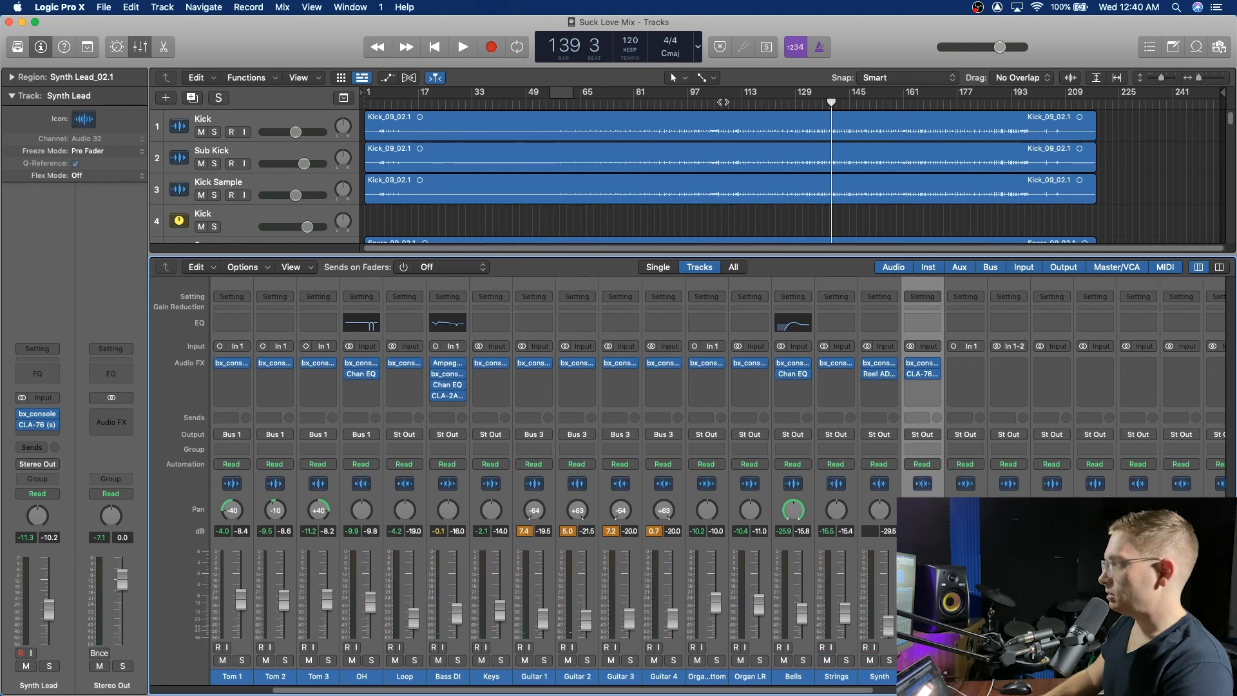
{"action": "key", "text": "space"}
{"action": "key", "text": "x"}
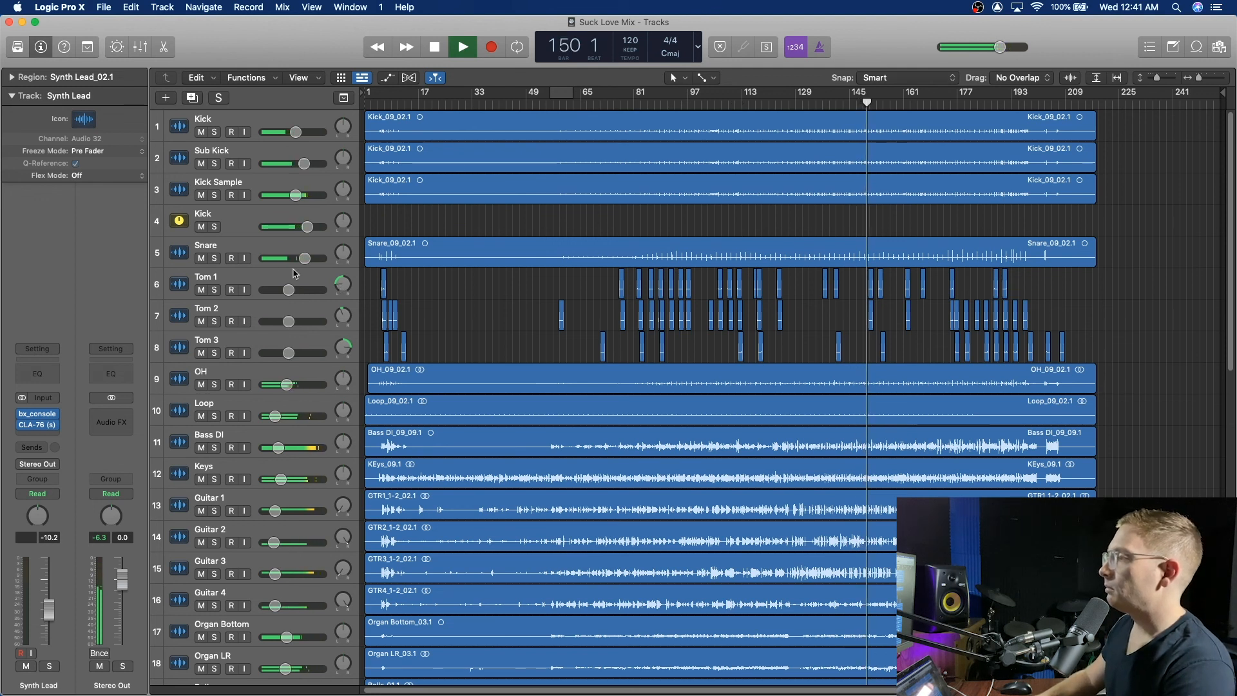
{"action": "left_click_drag", "start_coordinate": [304, 259], "coordinate": [311, 265]}
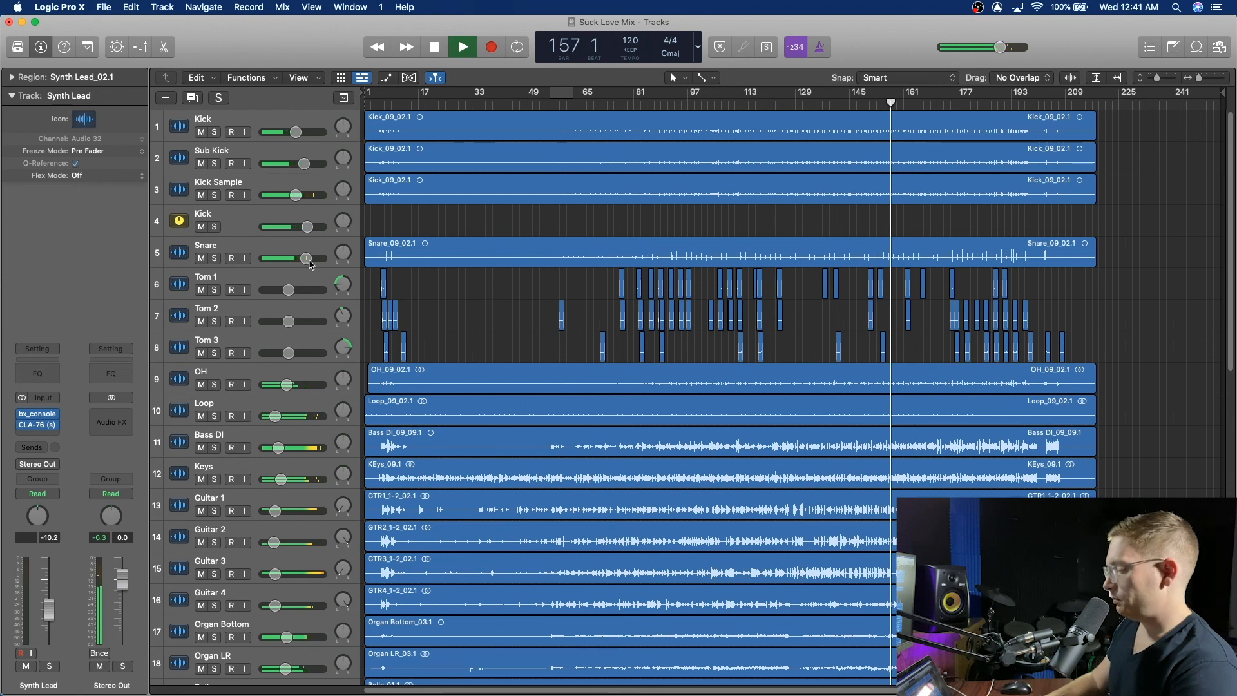
{"action": "key", "text": "space"}
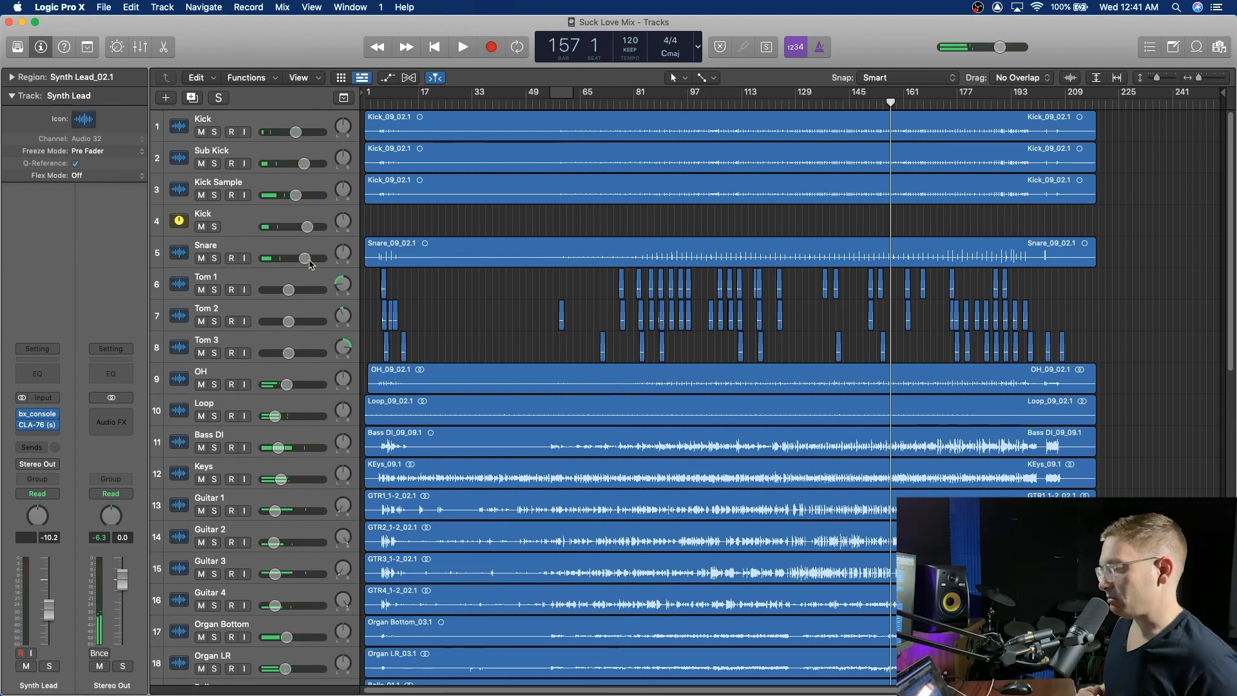